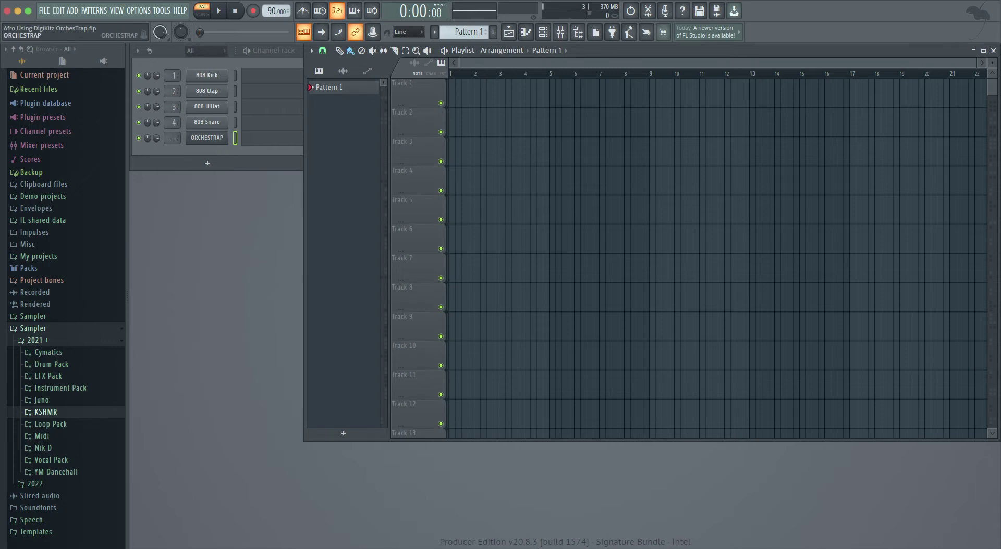
Step: Program four bars of ORCHESTRAP chords in the piano roll: A5-C6-E6, G5-B5-D6, F5-A5-C6 and E5-G5-B5, with two hits per bar
click(207, 138)
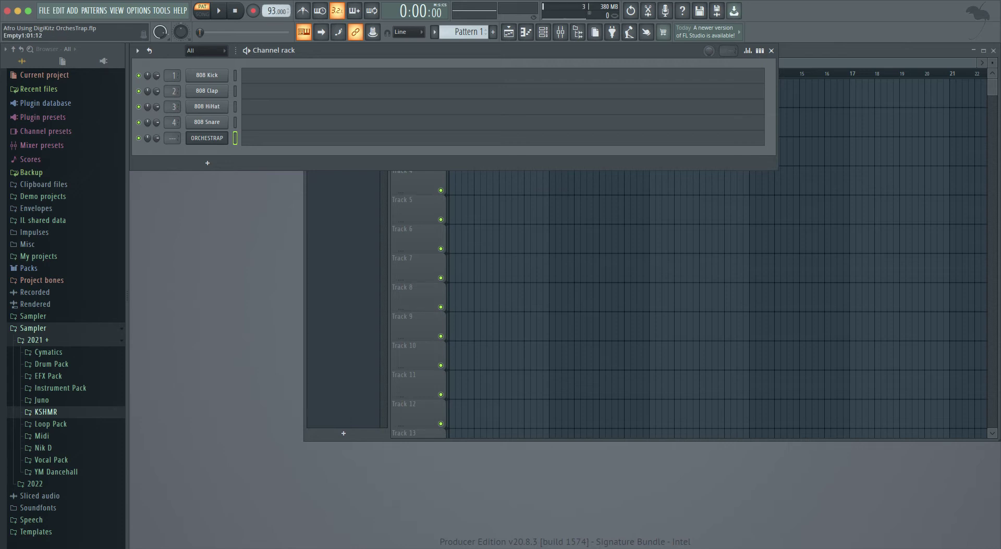
click(262, 138)
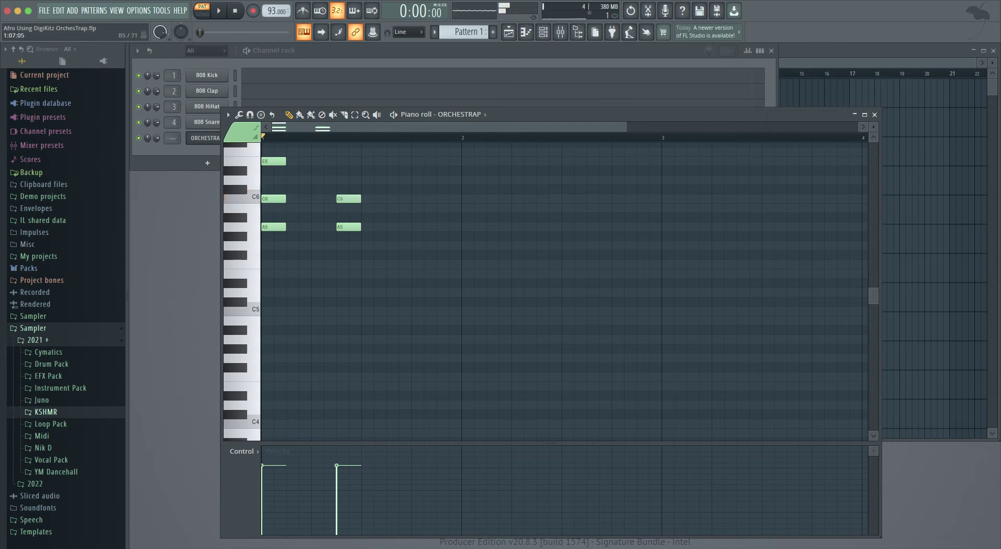
key(space)
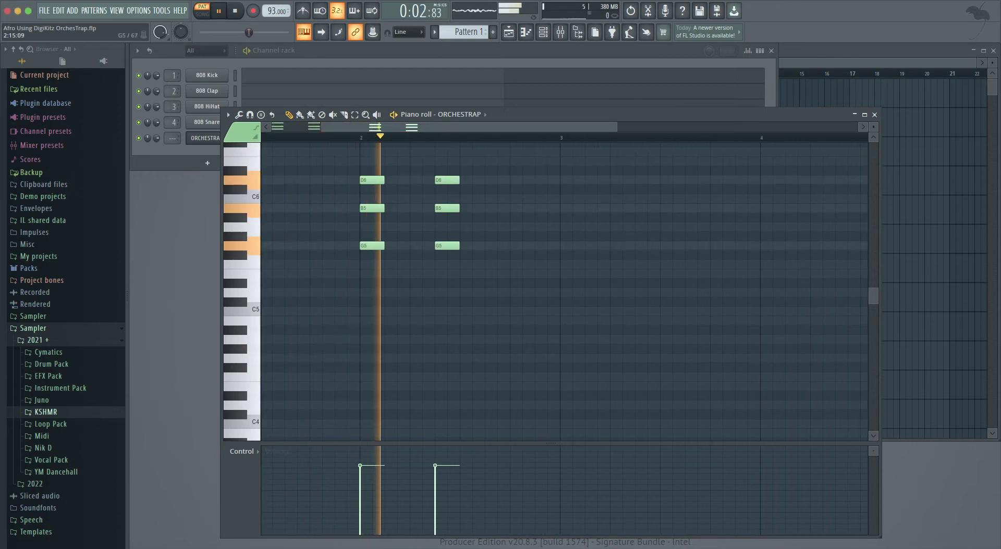
key(space)
click(564, 246)
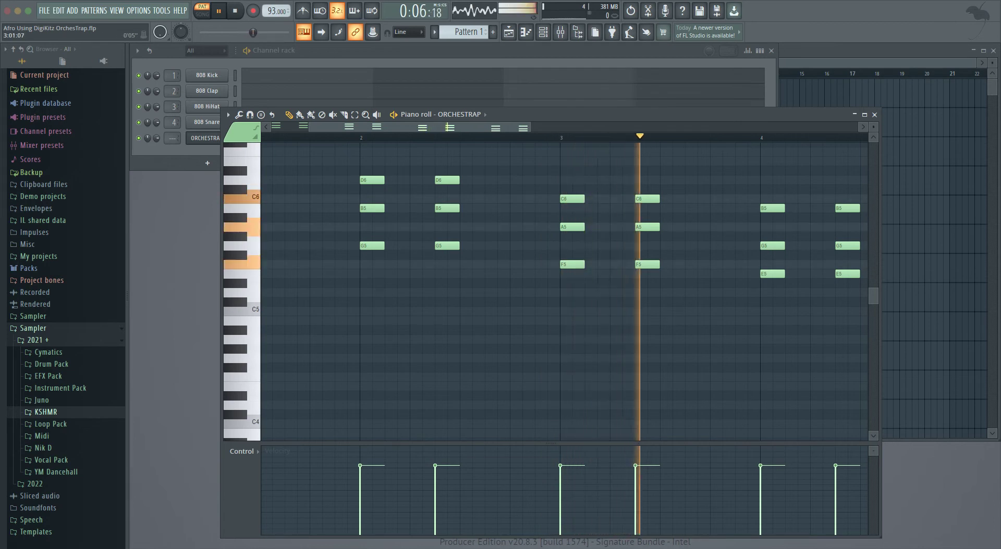
drag(530, 127, 653, 128)
drag(458, 127, 417, 128)
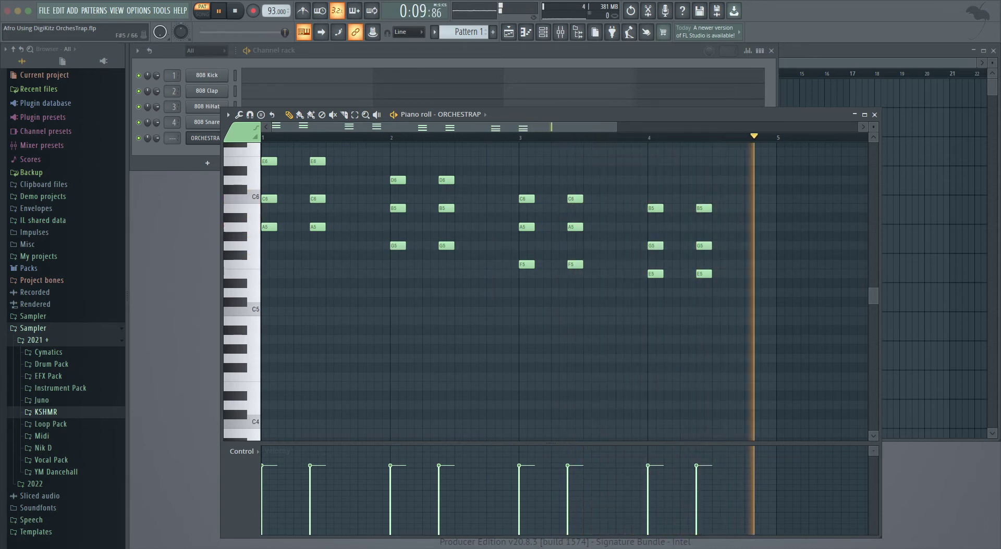
Step: Move the piano roll window below the channel rack and switch it to the 808 Snare channel
key(F6)
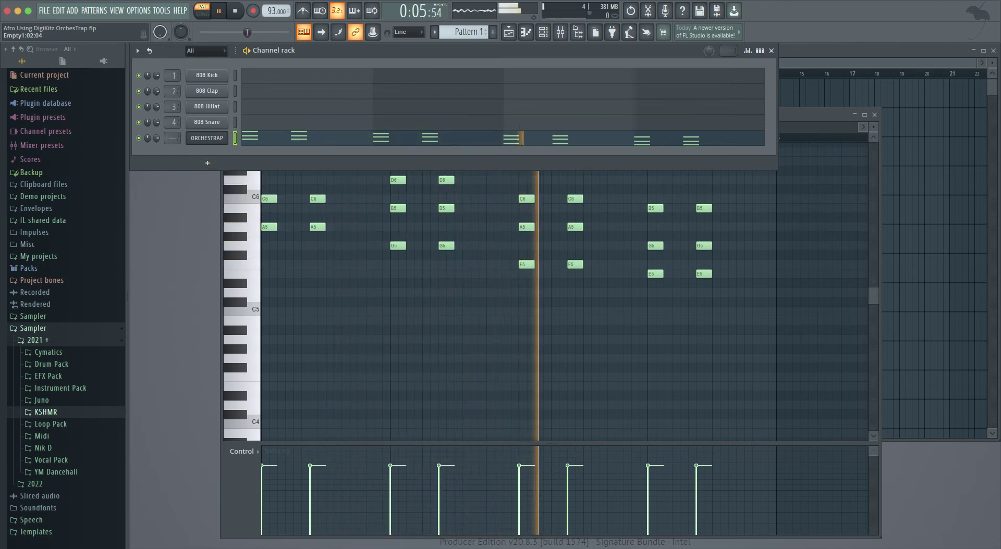
click(254, 76)
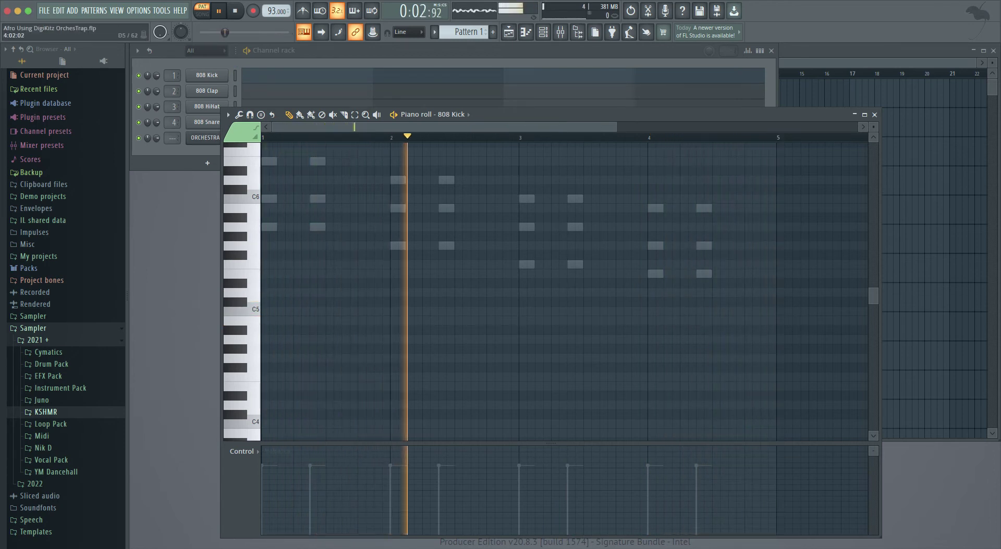
drag(625, 114, 651, 186)
click(369, 138)
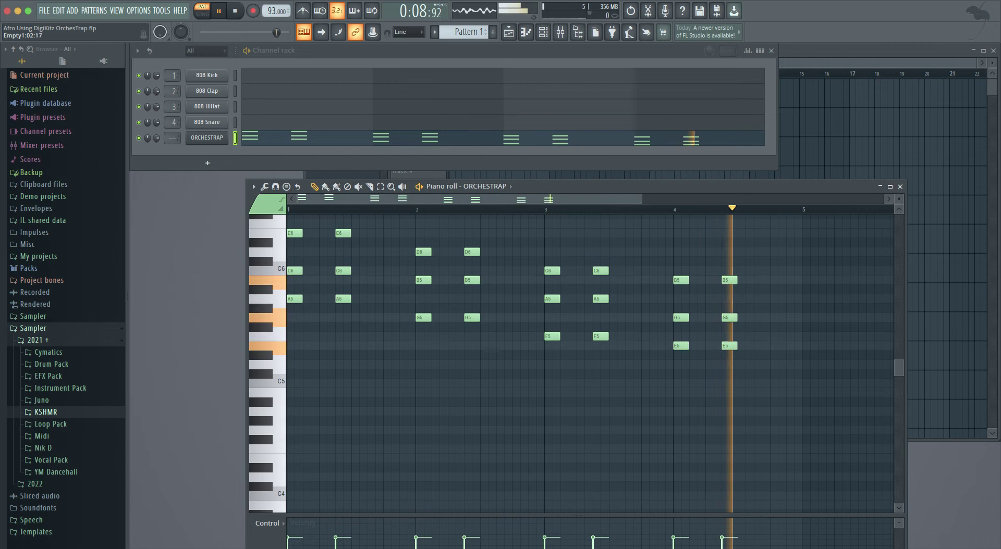
click(292, 122)
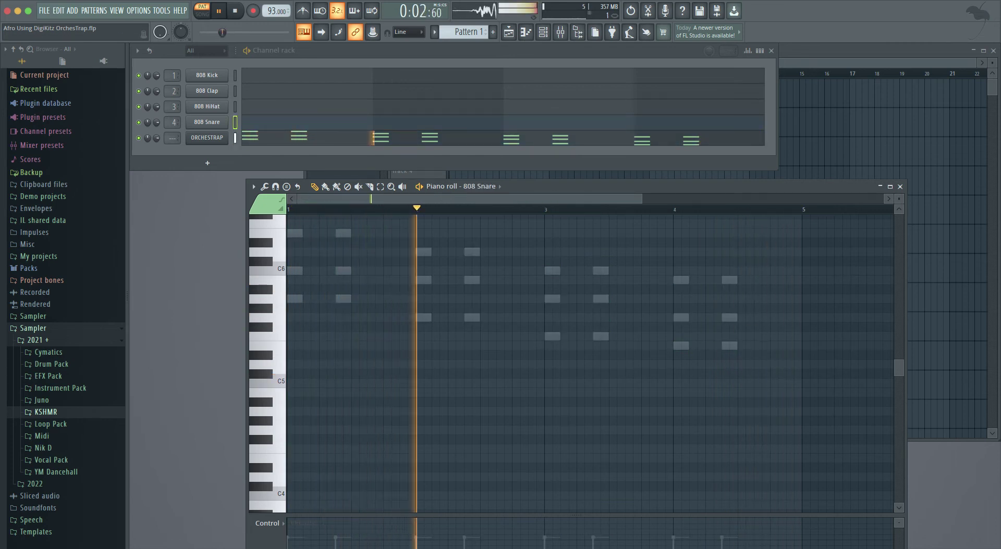
click(38, 340)
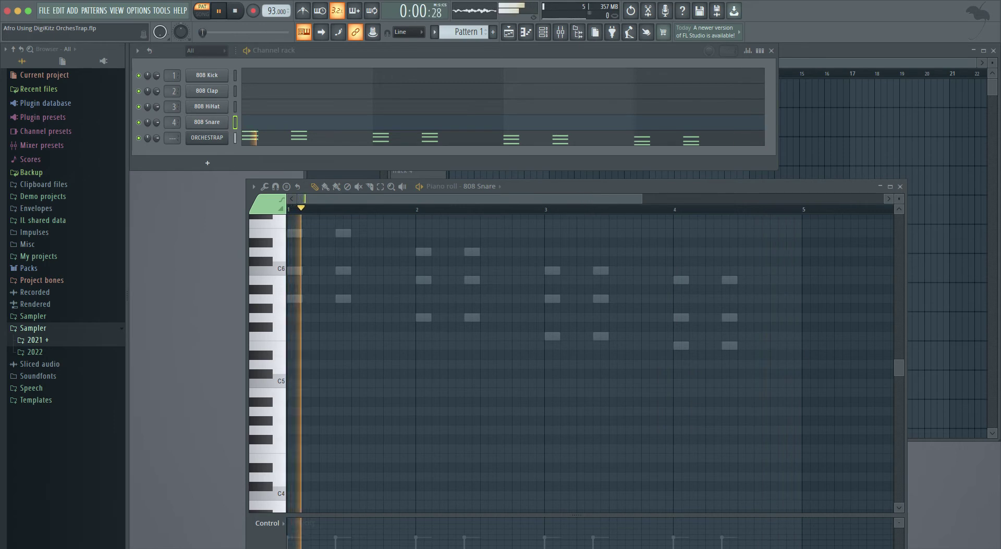
click(35, 352)
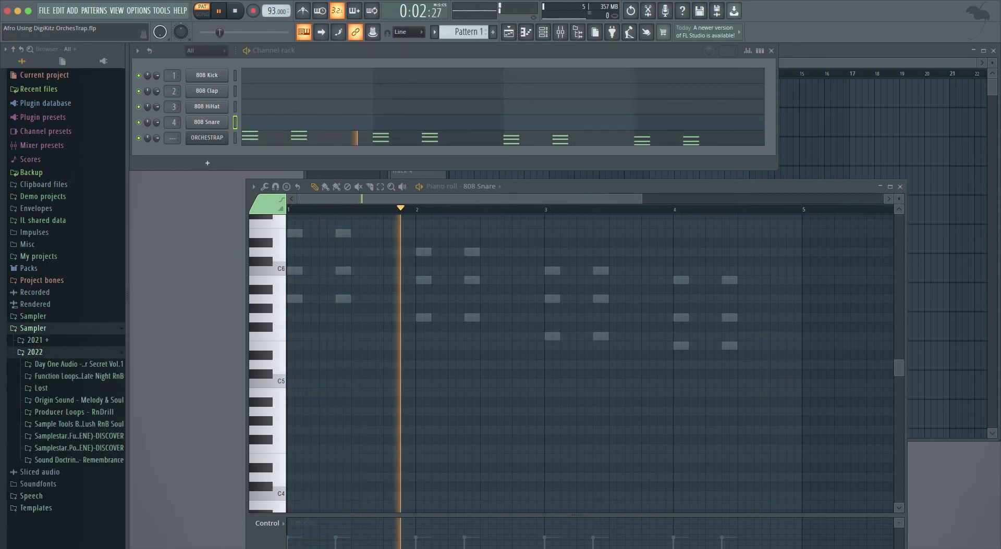
click(35, 353)
click(35, 340)
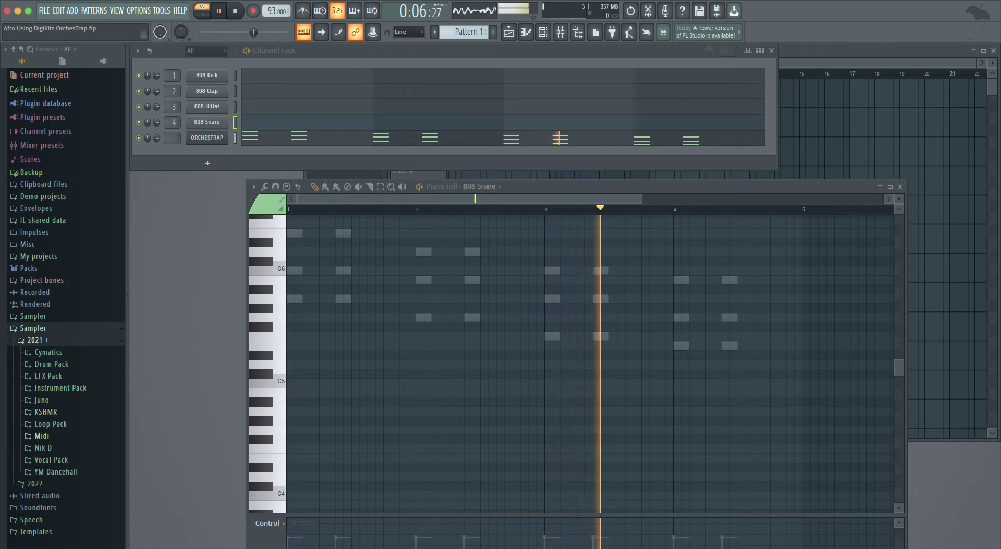
Step: Browse the KSHMR samples to the Shakers folder within the Complete Edition's Drums and Percussion folders
click(46, 412)
click(46, 412)
click(46, 412)
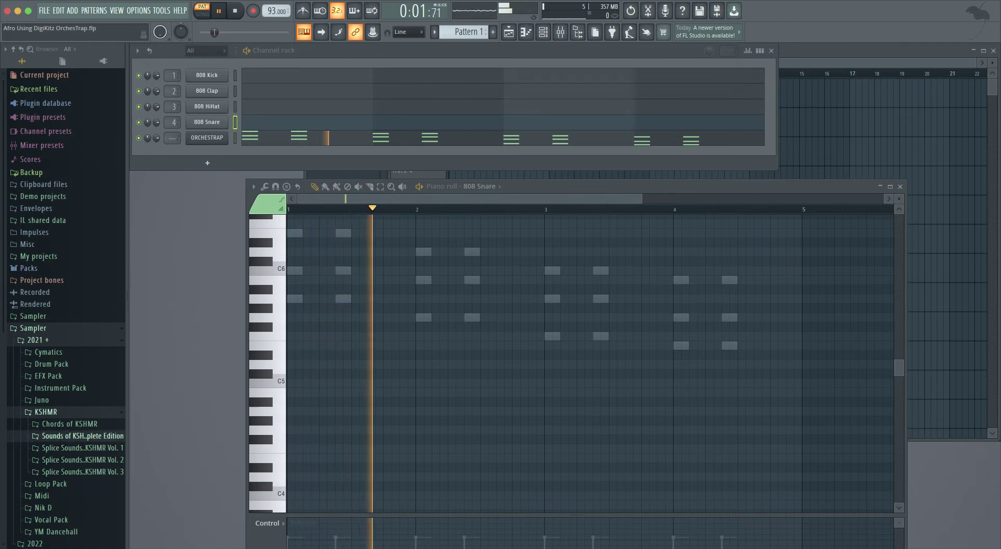
click(78, 436)
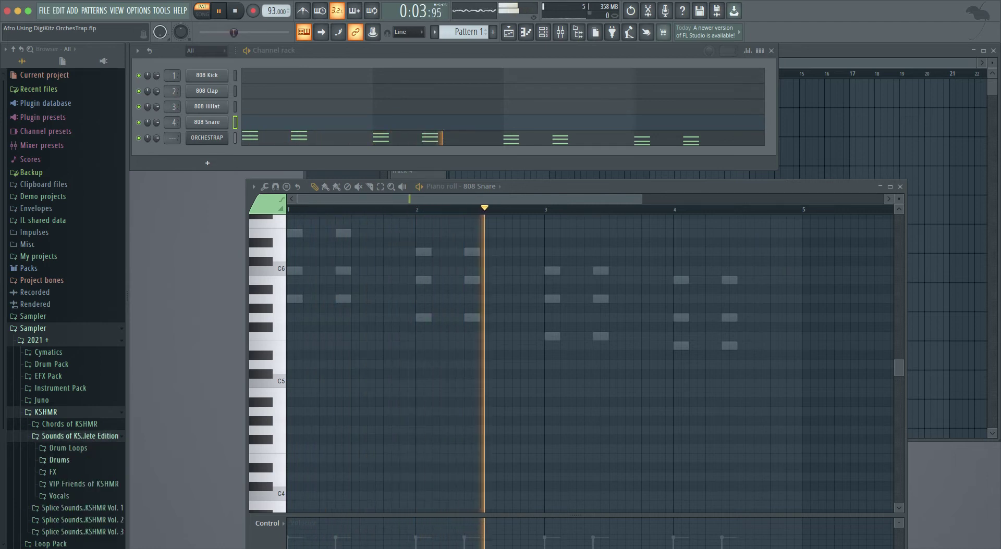
click(59, 461)
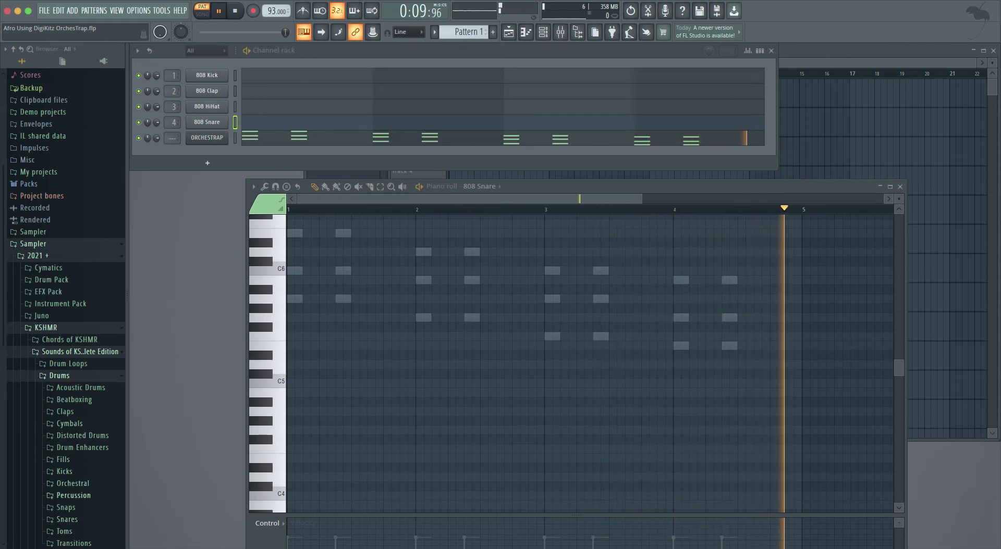
click(74, 495)
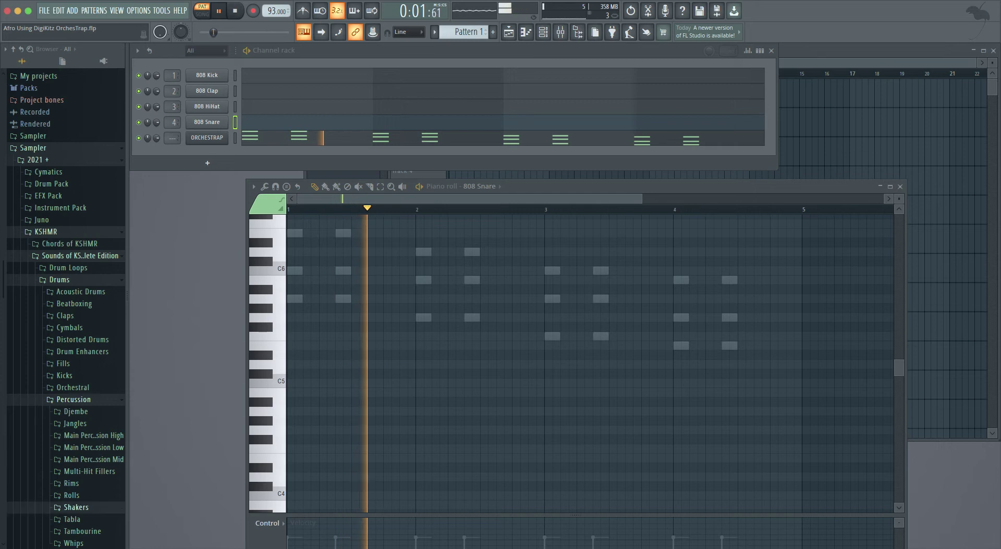
click(76, 507)
Step: Audition the KSHMR egg shaker samples from Egg 01 to Egg 05
click(94, 279)
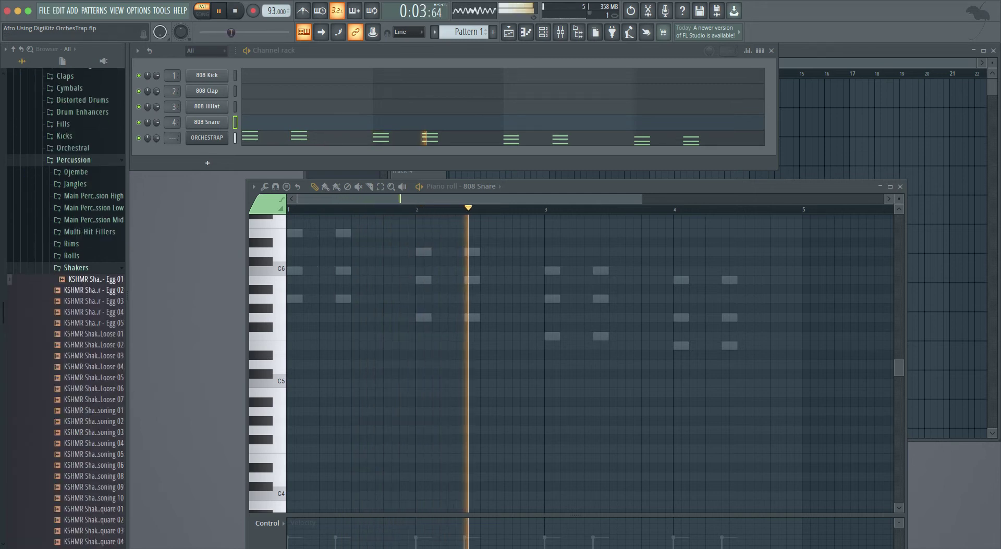
click(94, 290)
click(93, 301)
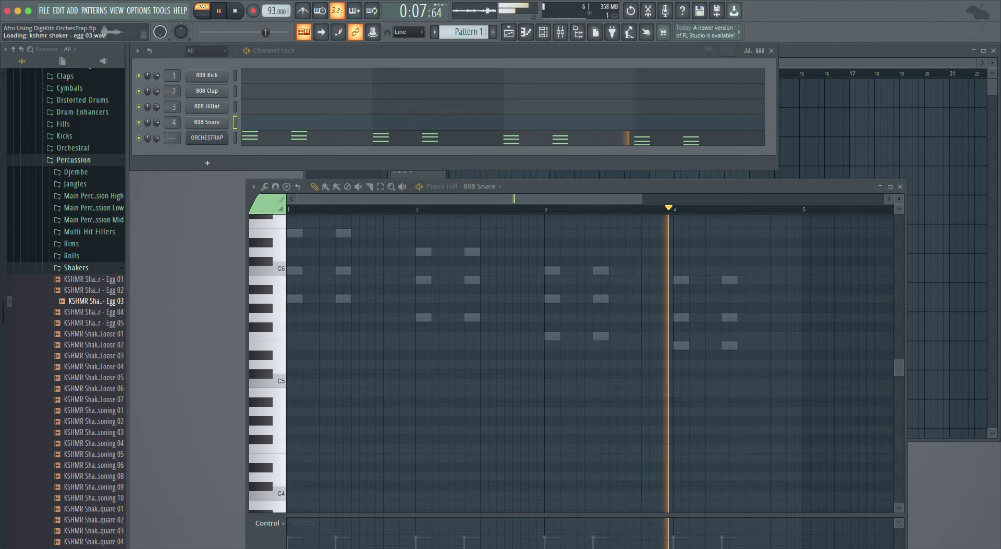
click(94, 313)
click(94, 323)
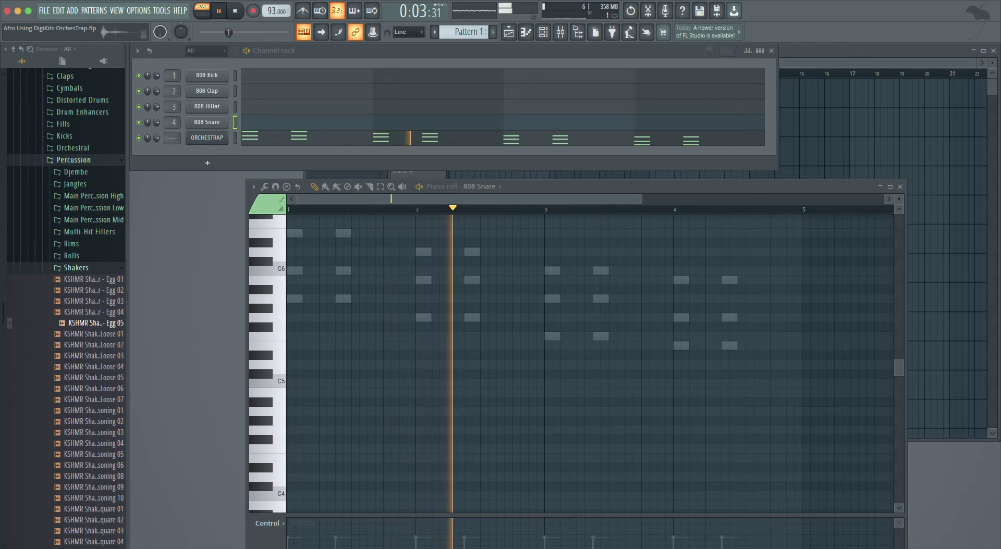
Step: Add KSHMR Shaker - Egg 03 as a new channel and trim its sample start slightly
click(93, 301)
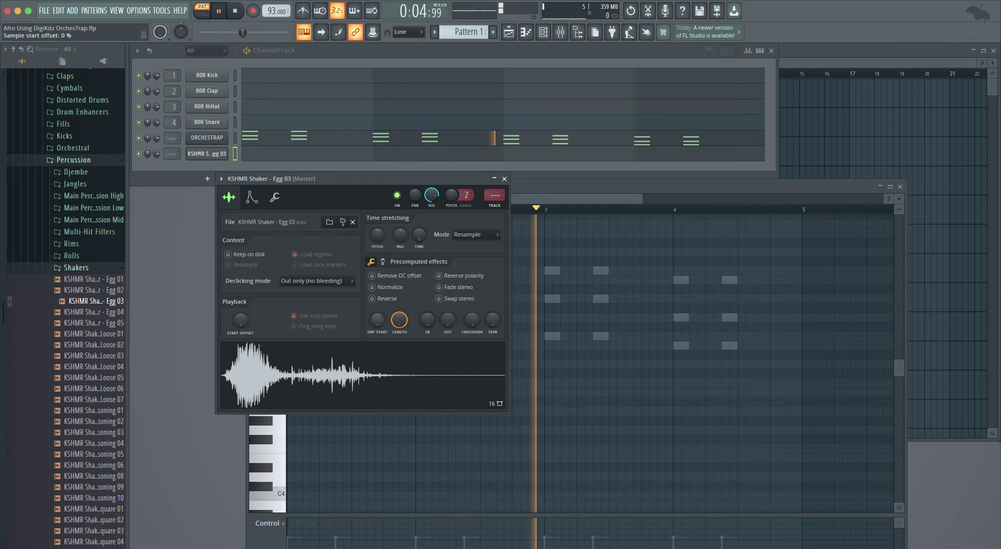
drag(376, 319, 376, 314)
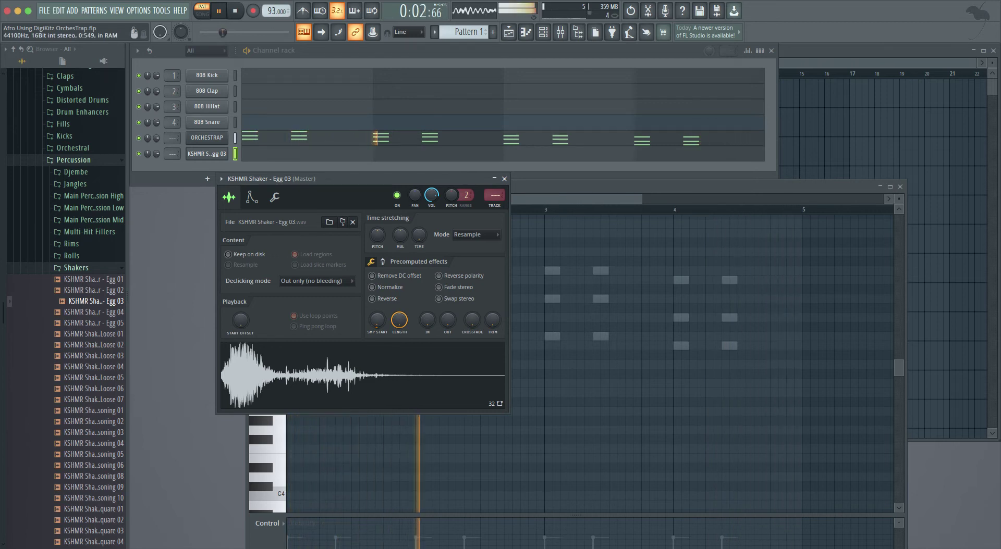
Step: In the shaker channel's piano roll, place B4 notes on steps 7 and 11 of bar 1
click(268, 153)
click(268, 154)
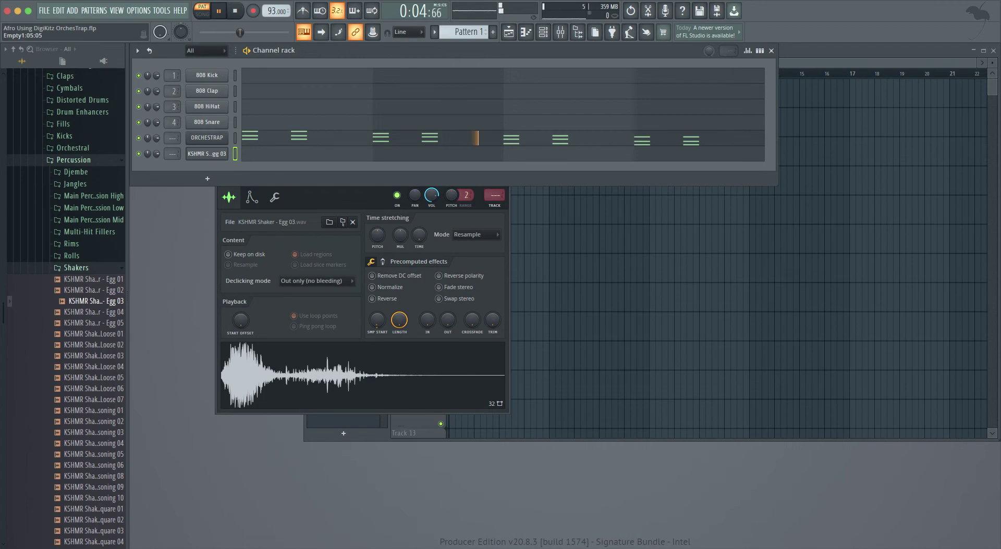
key(F7)
key(space)
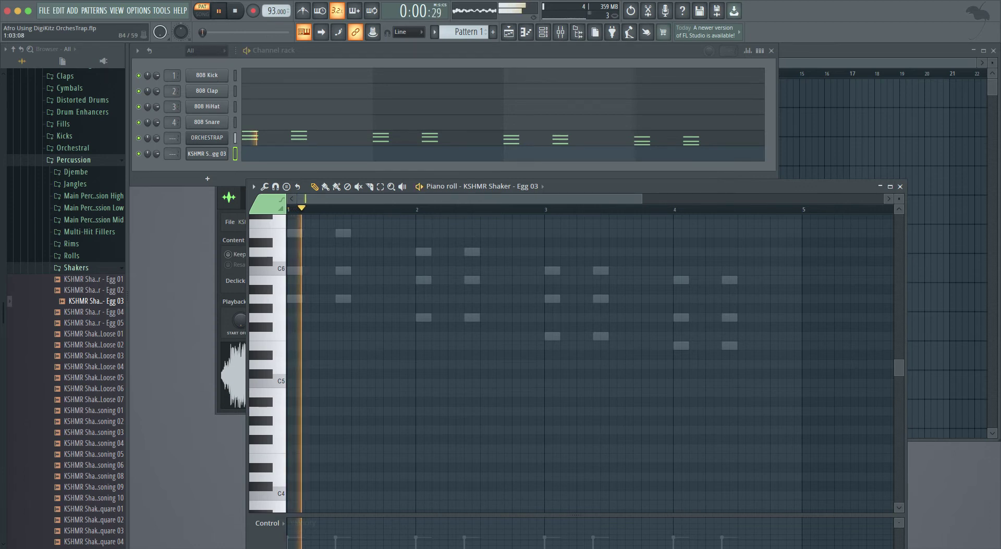
key(space)
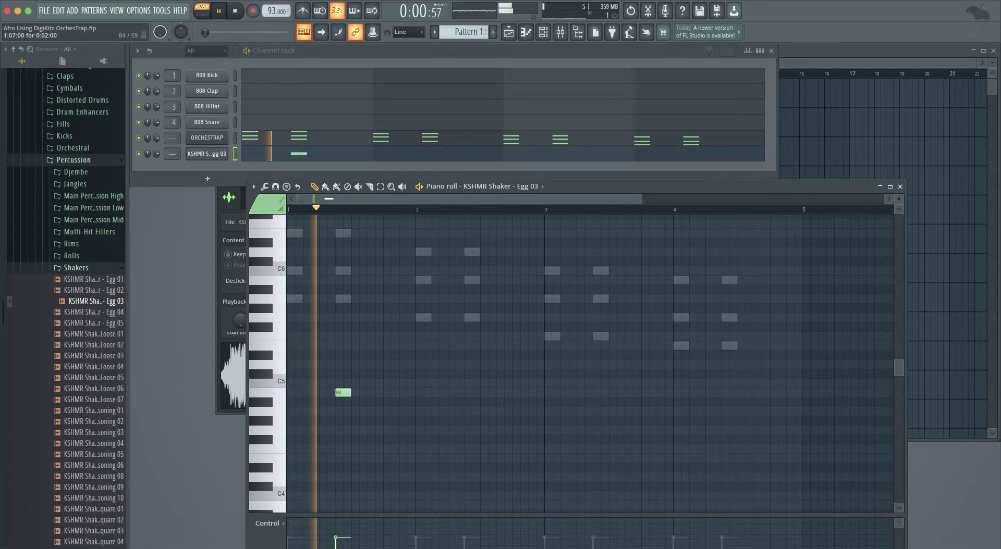
click(371, 393)
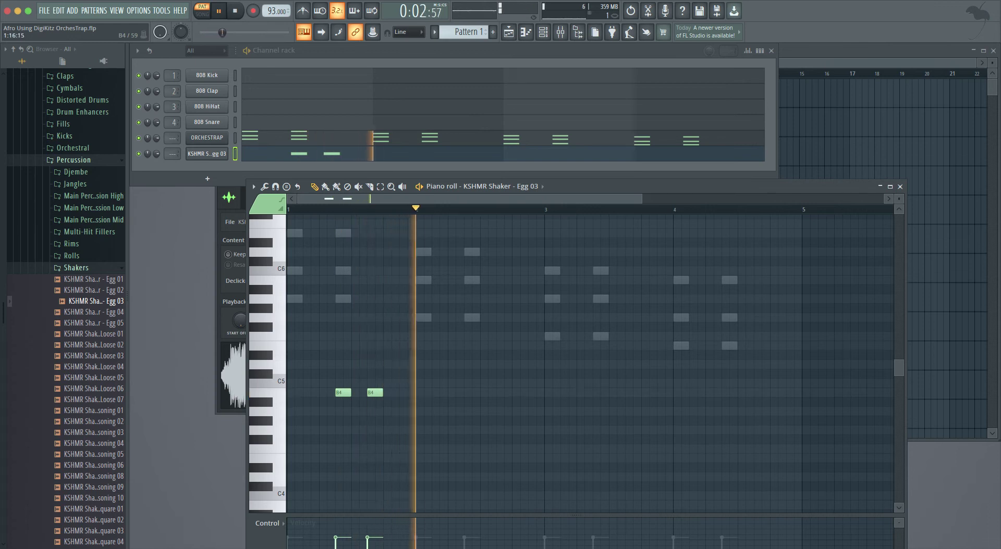
Step: Continue the shaker's B4 notes at four-step intervals on the offbeats through the end of bar 4
key(m)
key(m)
key(m)
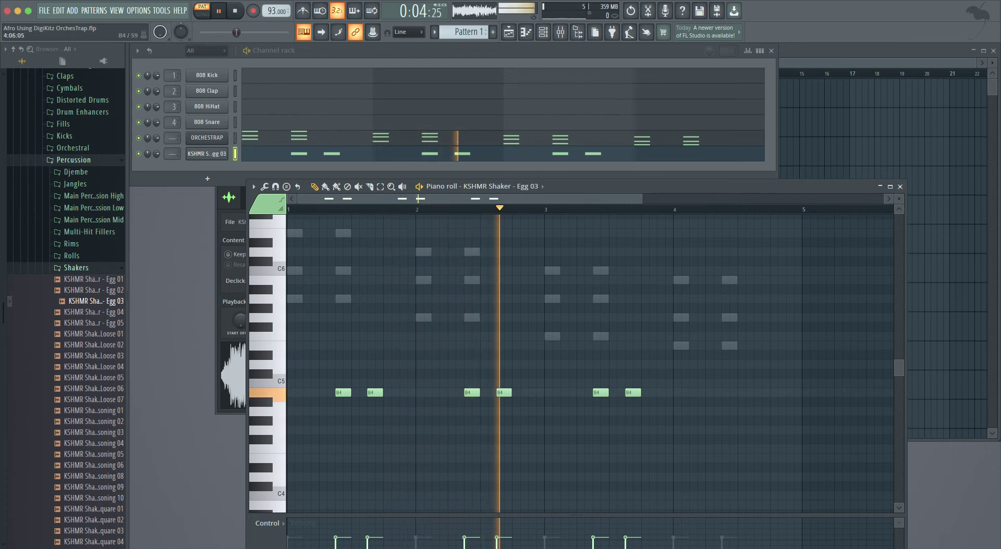
click(726, 392)
click(758, 393)
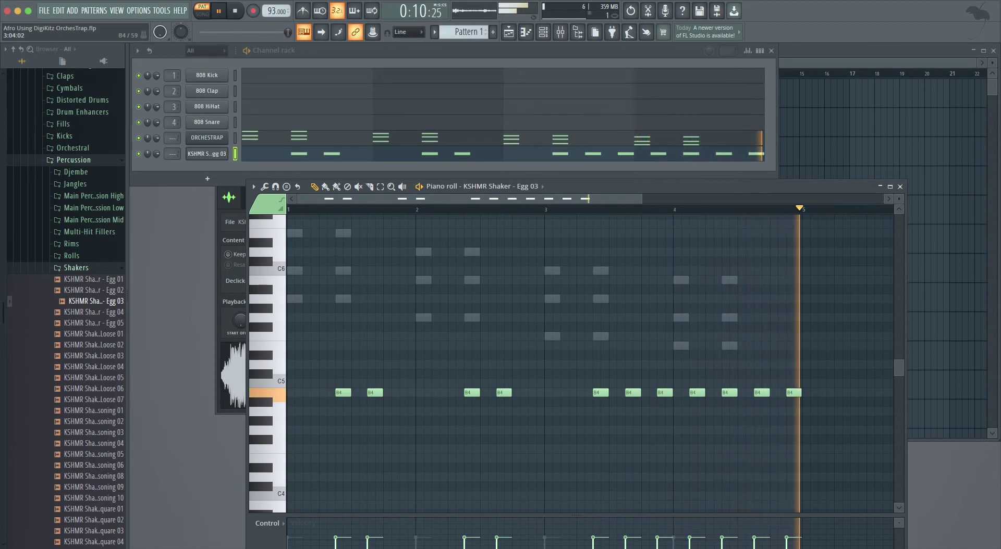
click(563, 392)
click(531, 392)
click(434, 392)
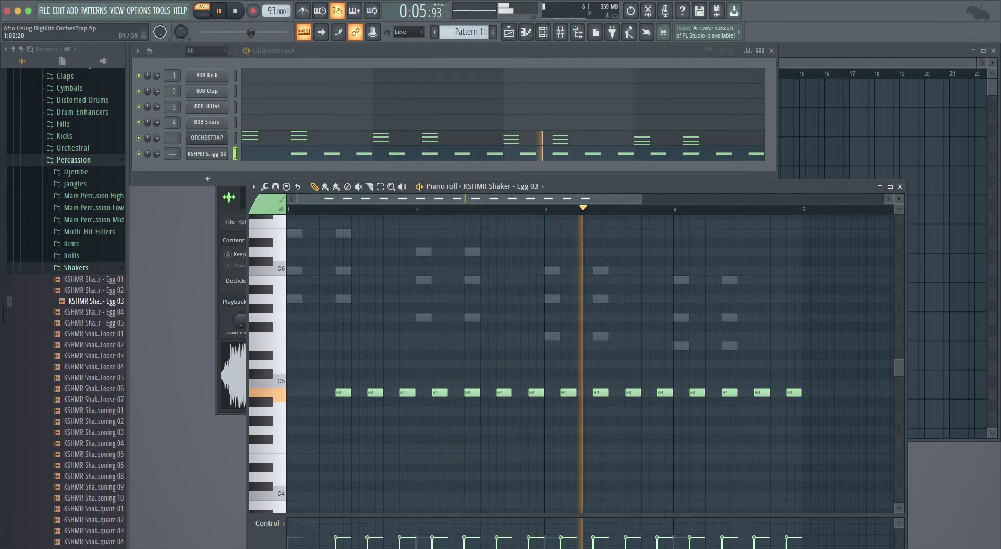
Step: Trim the Egg 03 shaker's sample start a little further and lower the channel's volume
click(240, 320)
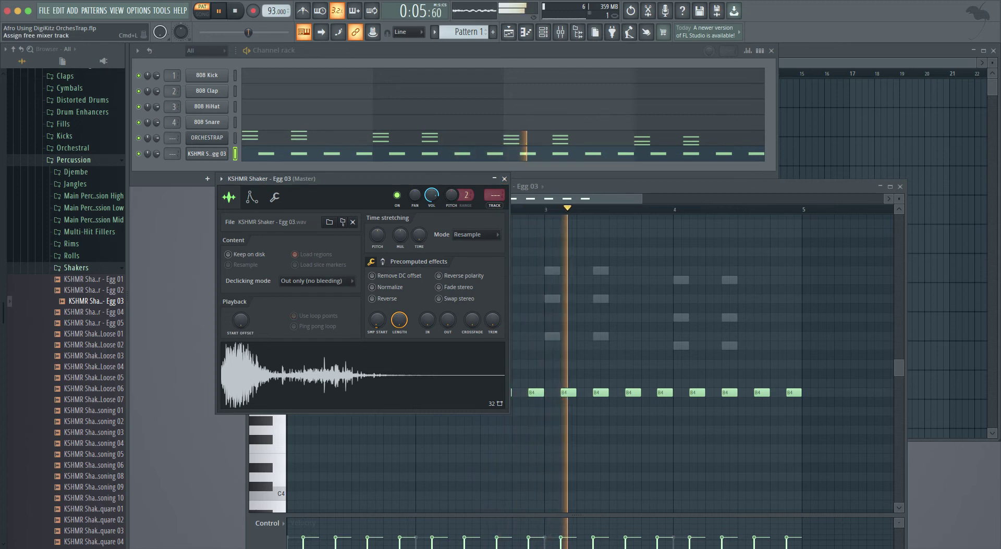
click(504, 178)
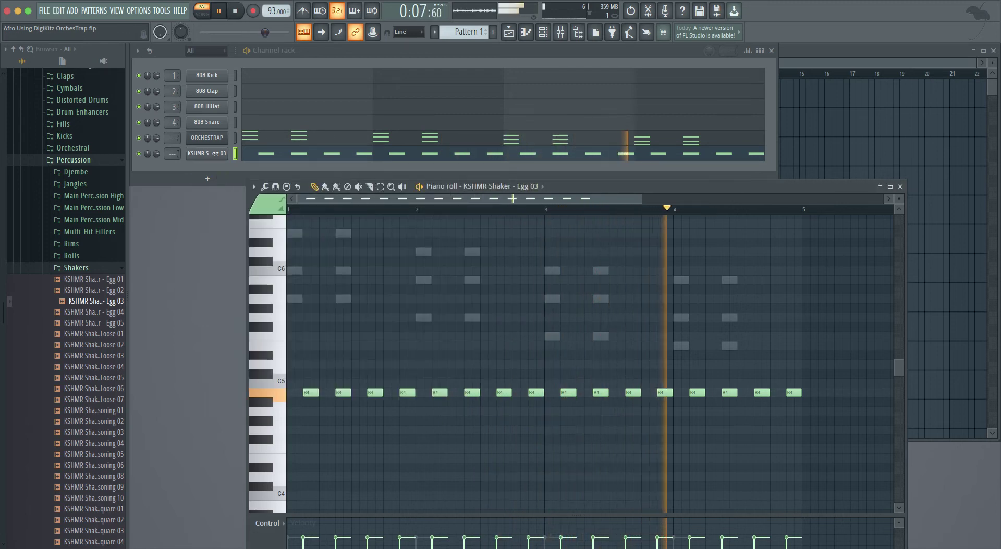
drag(156, 154, 156, 162)
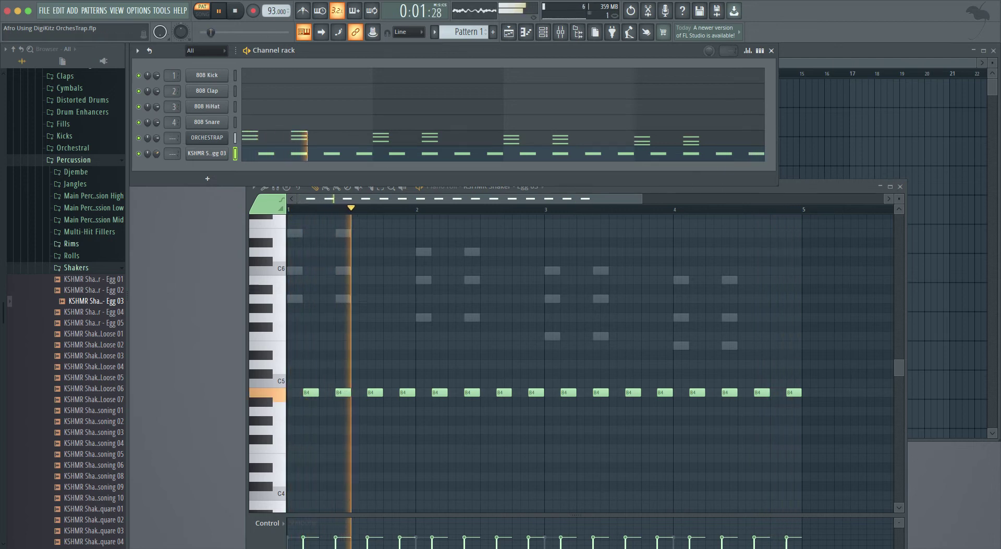
Step: Collapse the Shakers folder, the KSHMR Drums folders and the Sampler folder in the browser
click(76, 268)
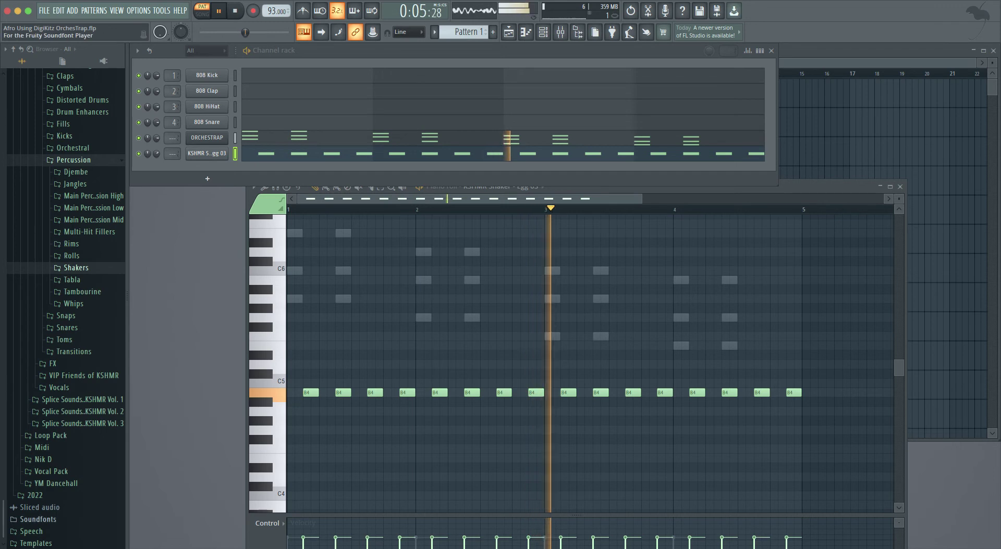
scroll(65, 307, up, 8)
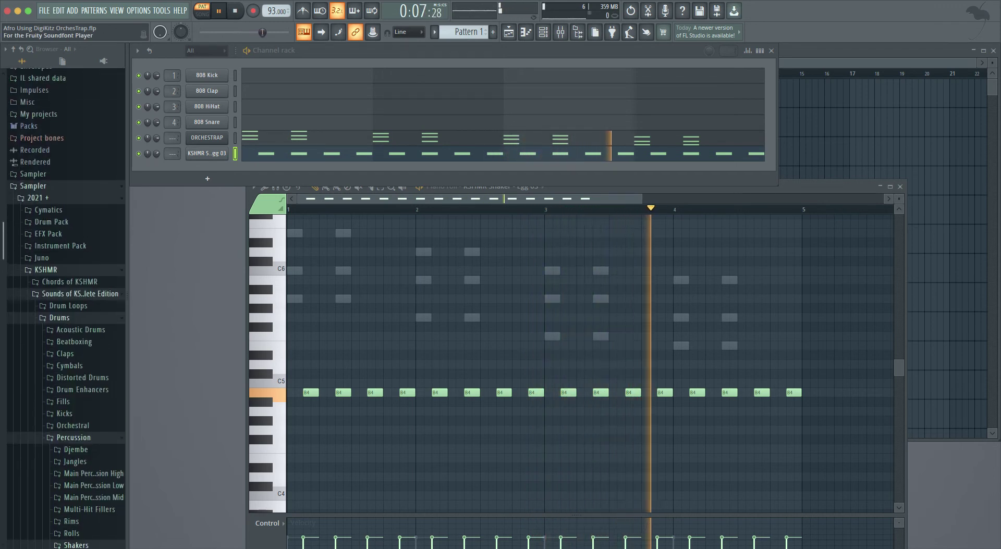
scroll(65, 308, down, 3)
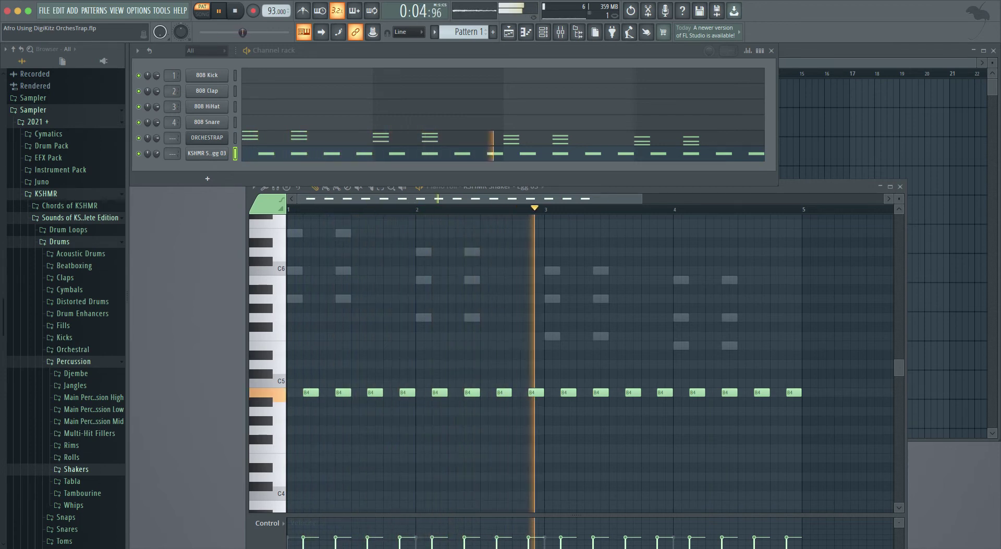
scroll(65, 307, up, 3)
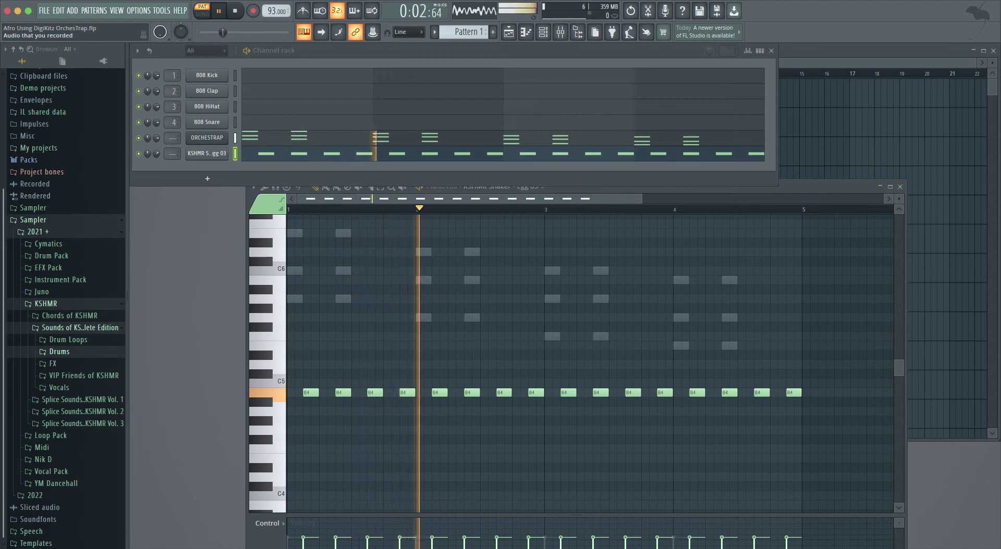
scroll(65, 261, up, 4)
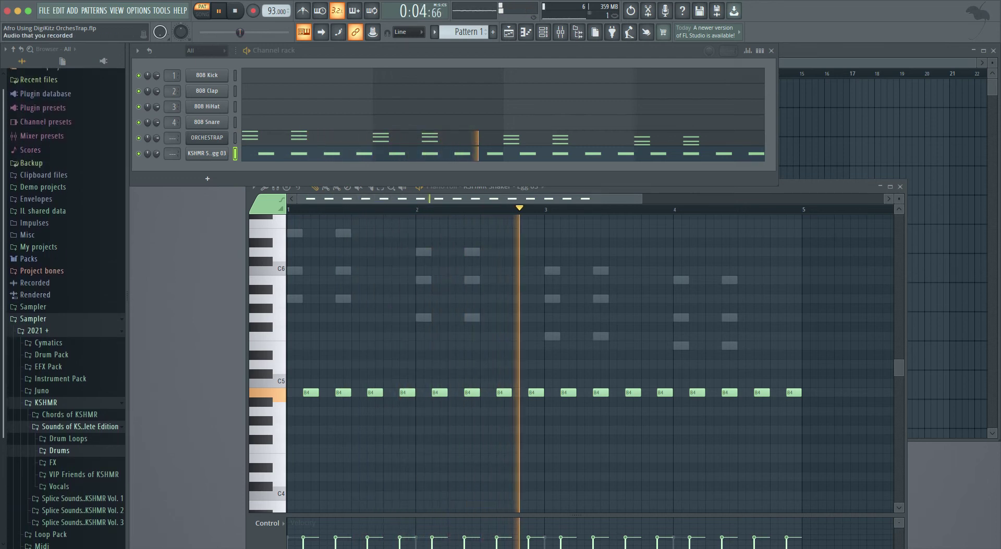
click(33, 319)
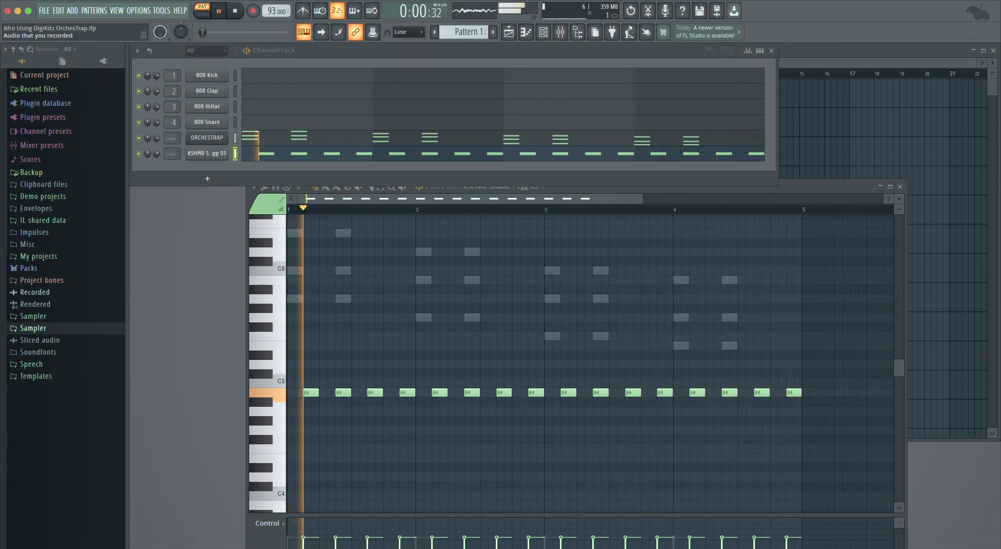
Step: Open the Classical Acoustic guitar sample folder under Packs, Instruments, Guitar
click(41, 280)
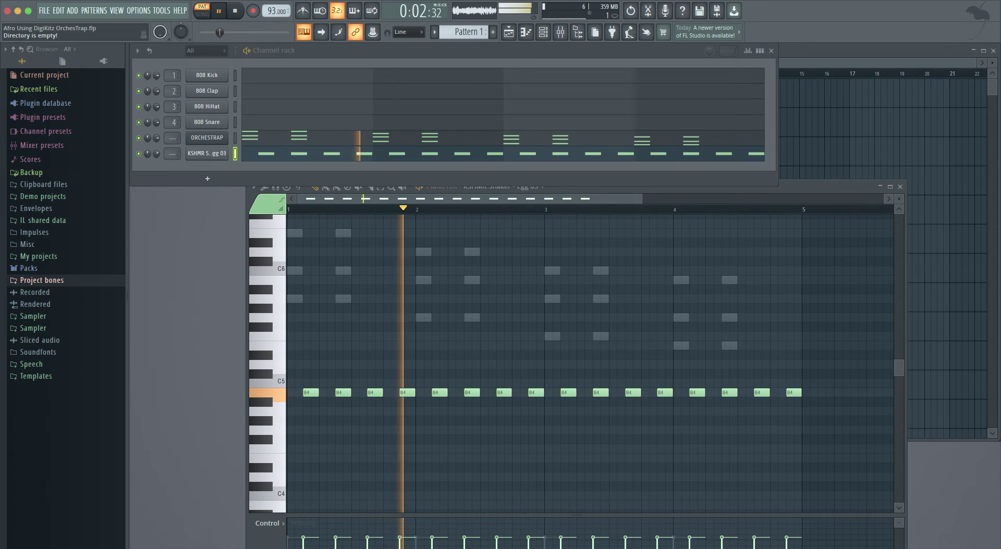
click(28, 268)
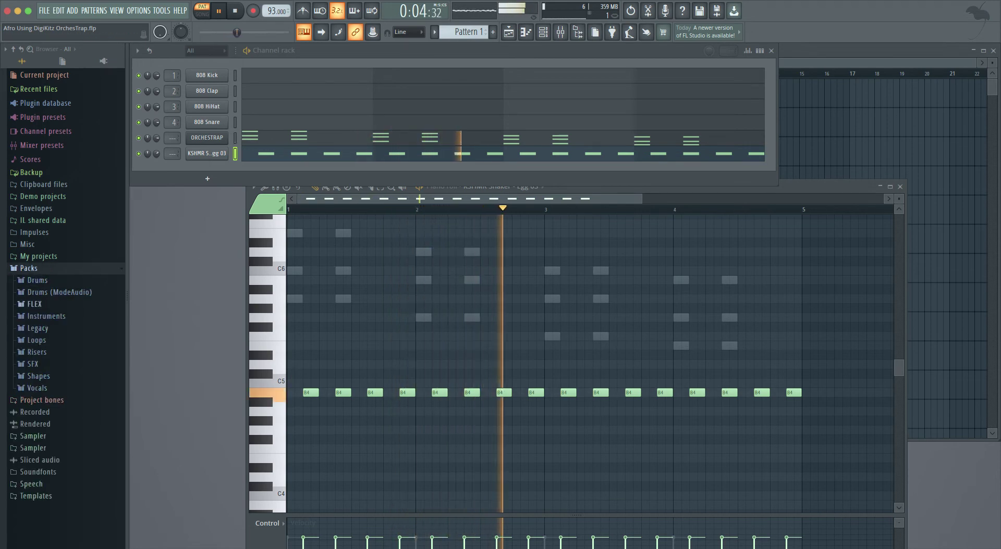
click(46, 316)
click(45, 340)
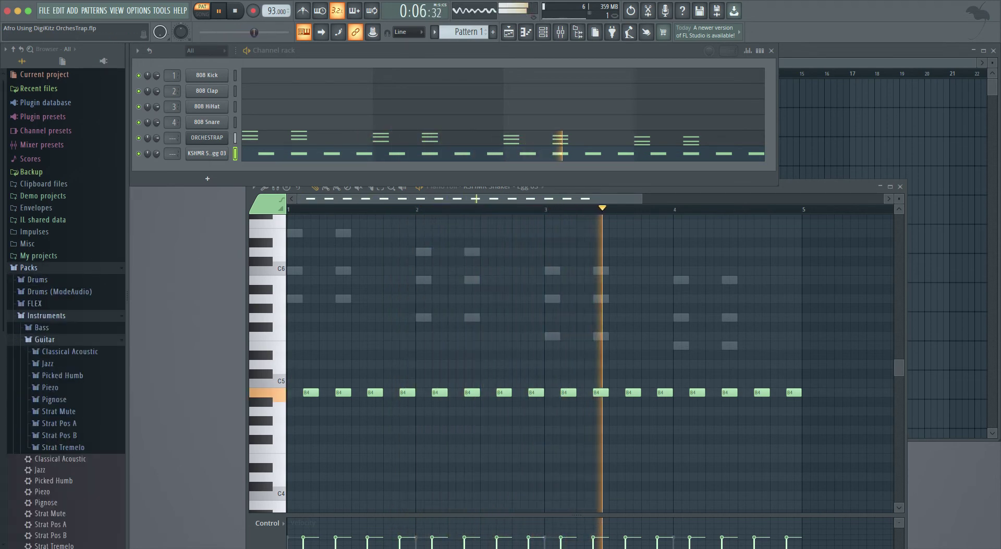
click(70, 352)
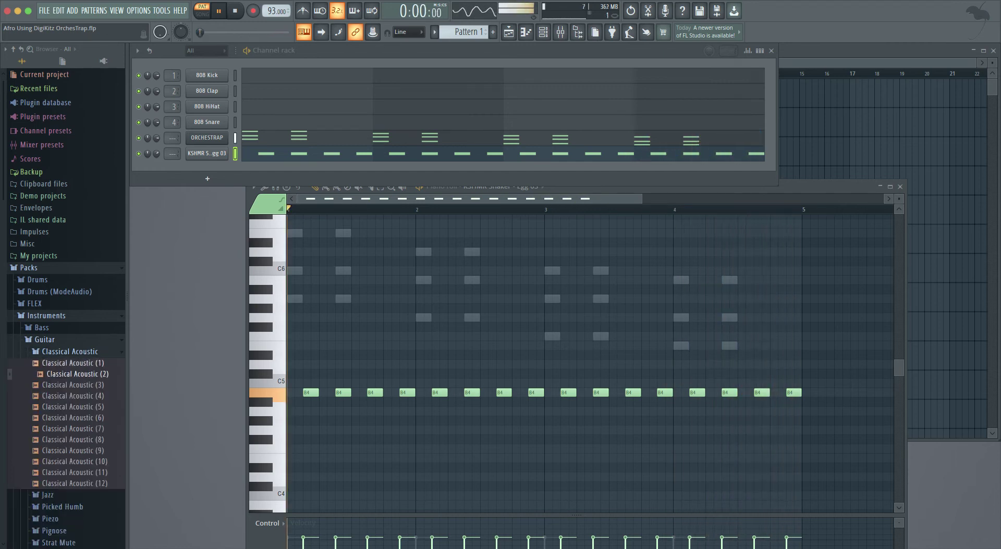
Step: Audition the Classical Acoustic guitar samples and add Classical Acoustic (2) as a new channel
key(Down)
key(Down)
key(Down)
key(Down)
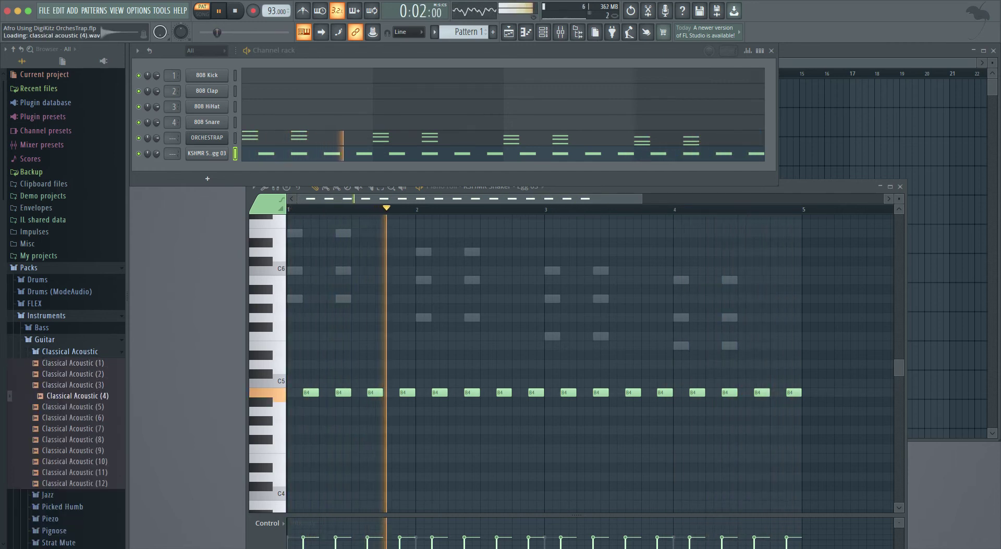
click(73, 374)
click(73, 364)
key(Down)
key(Up)
key(Down)
key(Return)
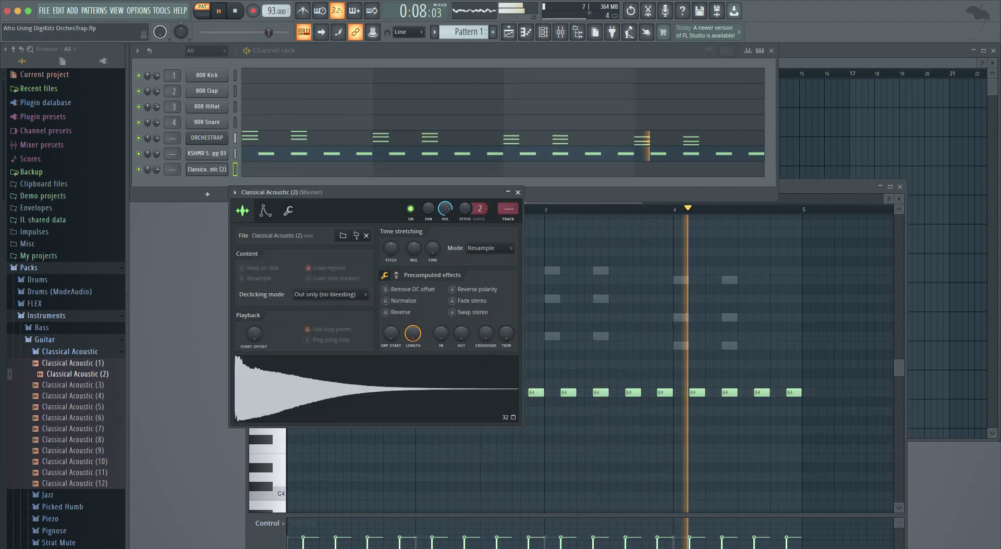
Step: In Classical Acoustic (2)'s piano roll, place a C#5 note on step 1 of bar 1, and shorten the sample with a fade-out
key(F7)
key(F7)
key(F7)
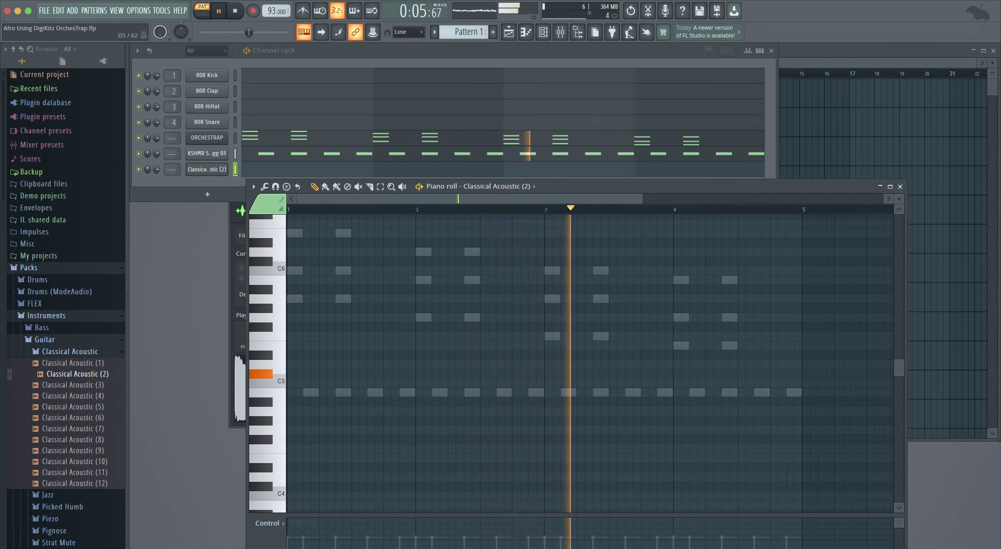
click(291, 374)
key(space)
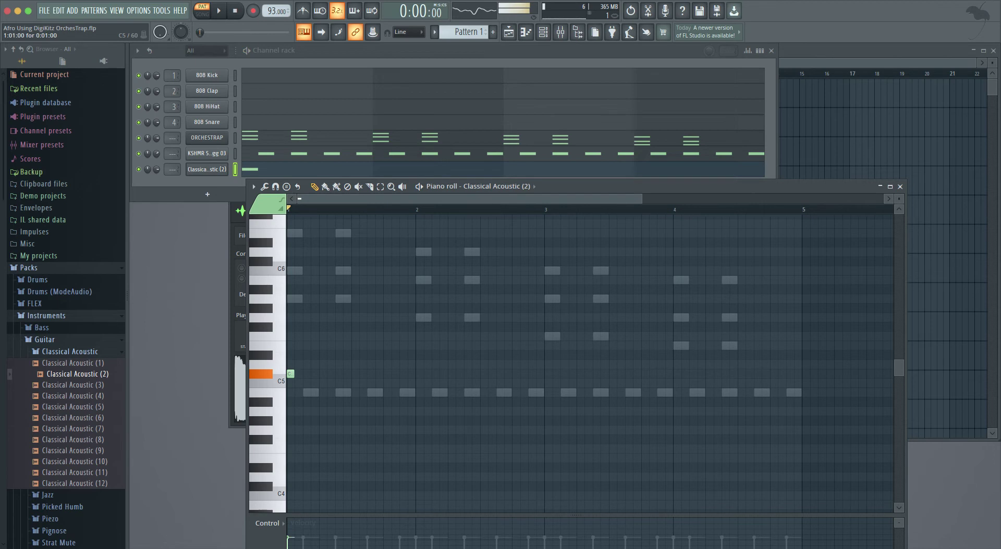
click(239, 364)
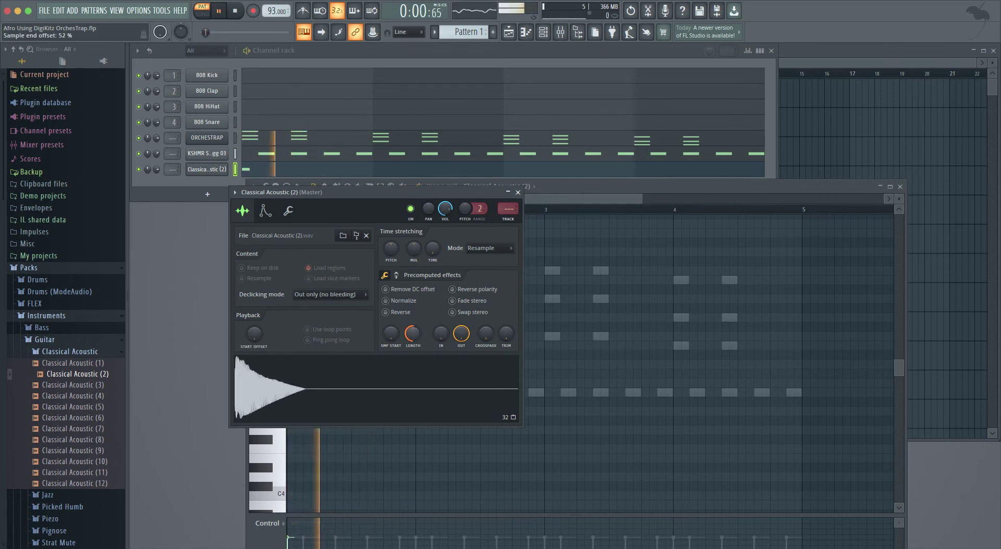
Step: Add C#5 on steps 4, 7 and 9, E5 on 11 and G#5 on 13 of bar 1, and lower the guitar channel's volume to 66%
click(533, 209)
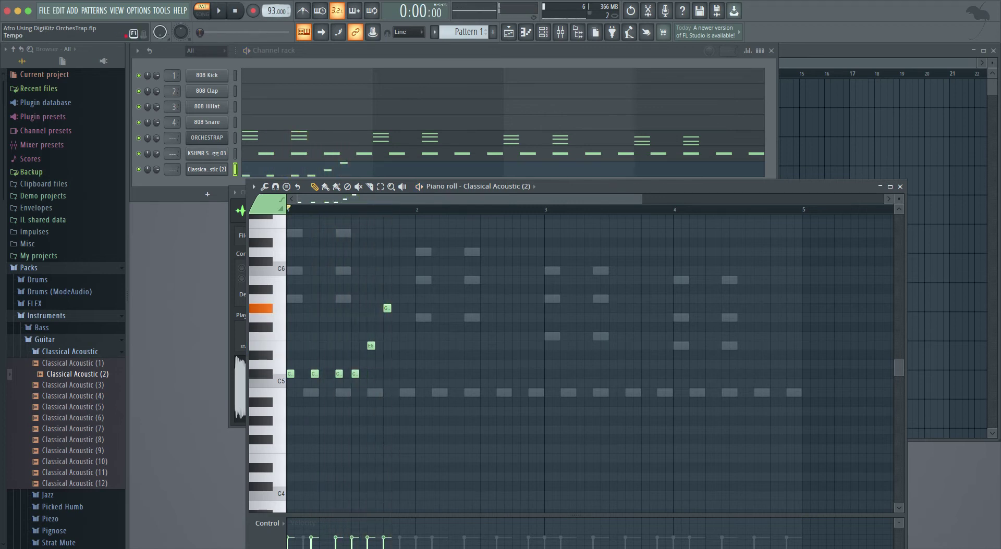
key(space)
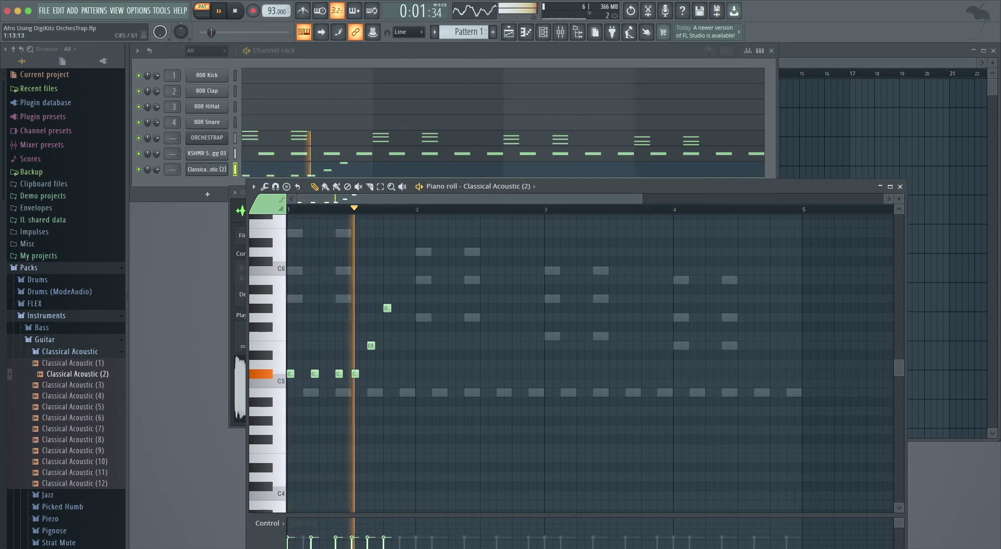
key(space)
click(157, 169)
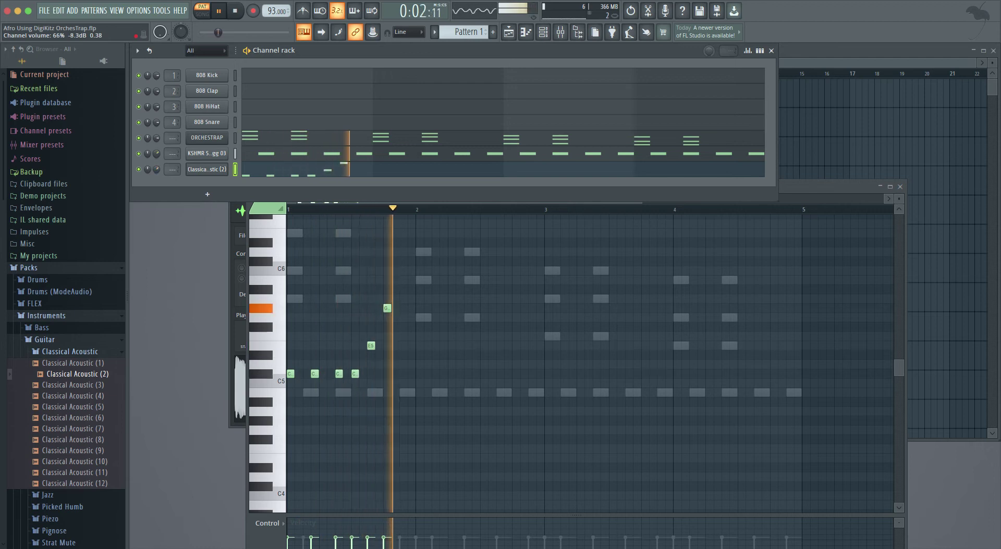
Step: Extend the melody with E5 ending bar 1, B4 notes plus F#5 and D#5 in bar 2, and A4 on bar 3's steps 1 and 4
click(403, 355)
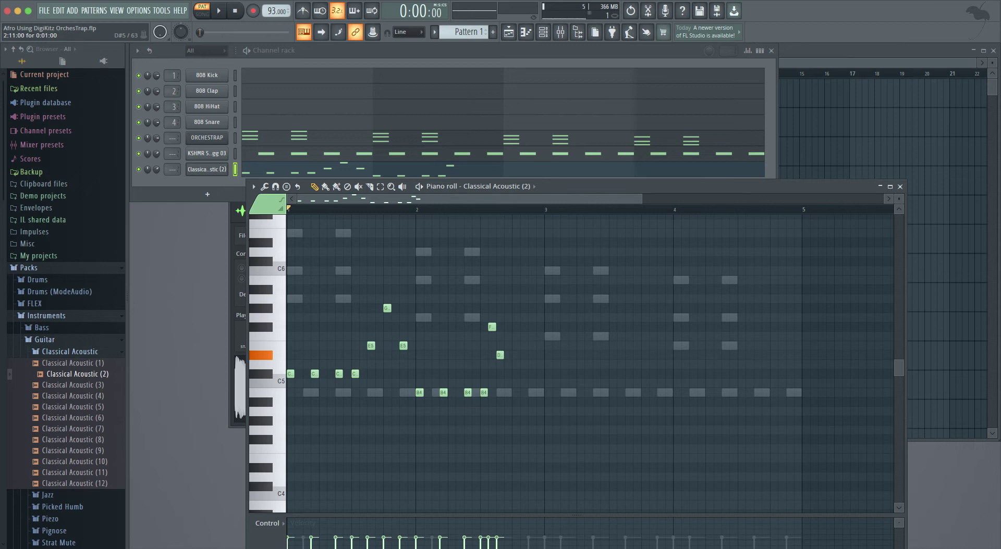
drag(500, 355, 505, 355)
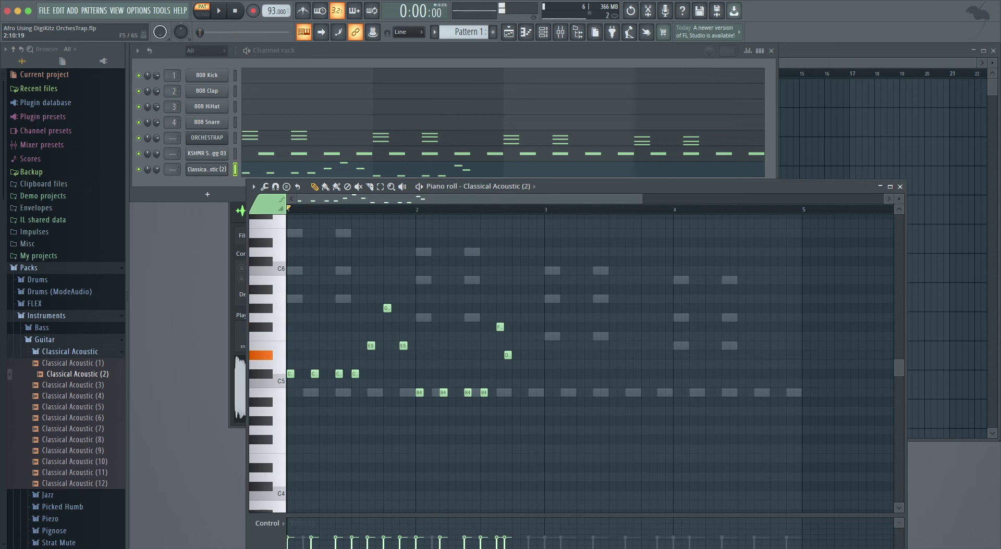
key(space)
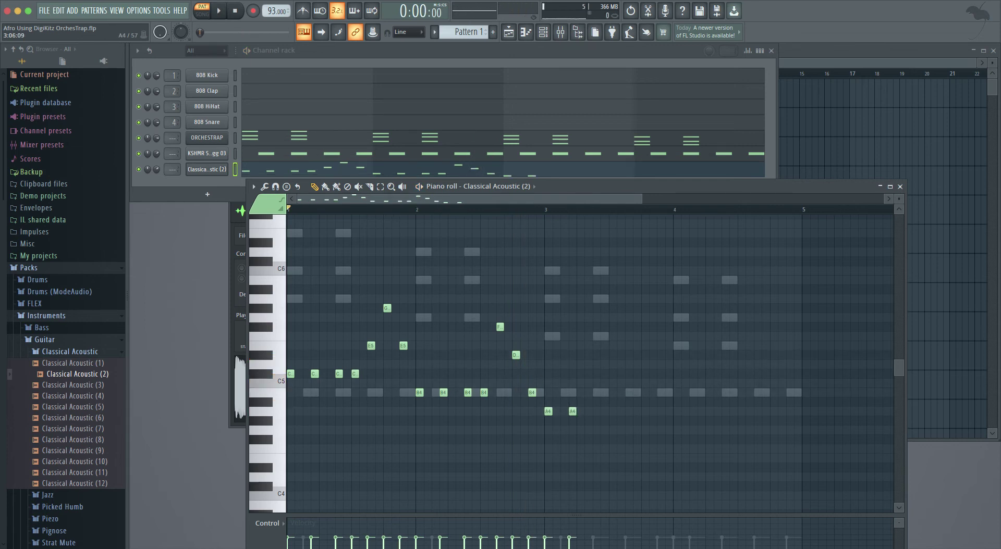
Step: Complete bar 3 of the guitar melody with A4 on step 7, E5 on step 11, C#5 on step 13 and A4 on step 15
key(space)
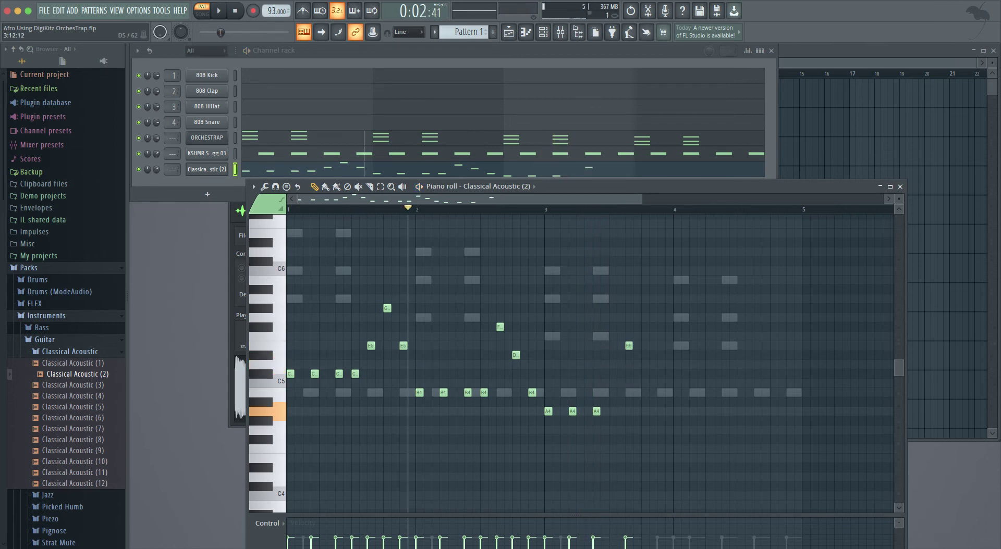
key(space)
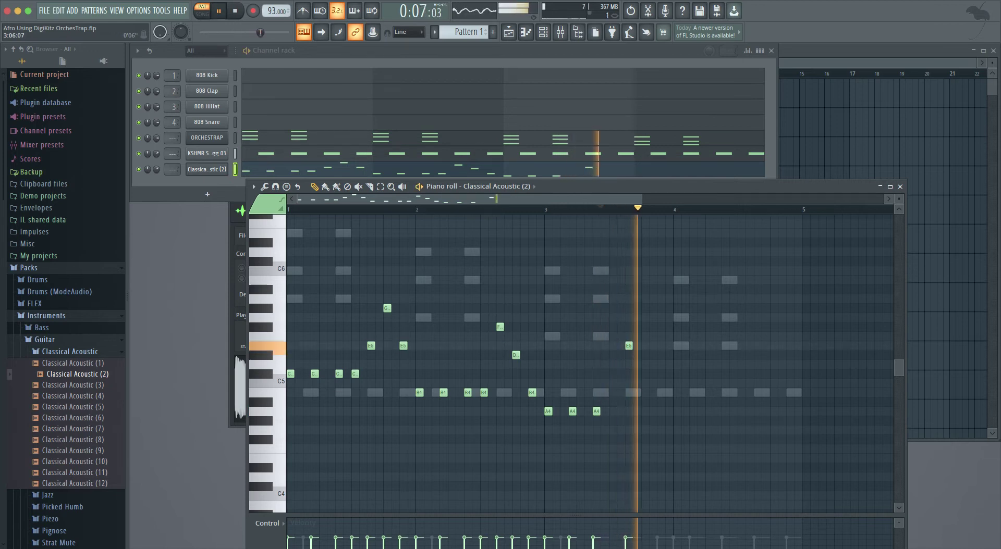
key(space)
key(space)
key(space)
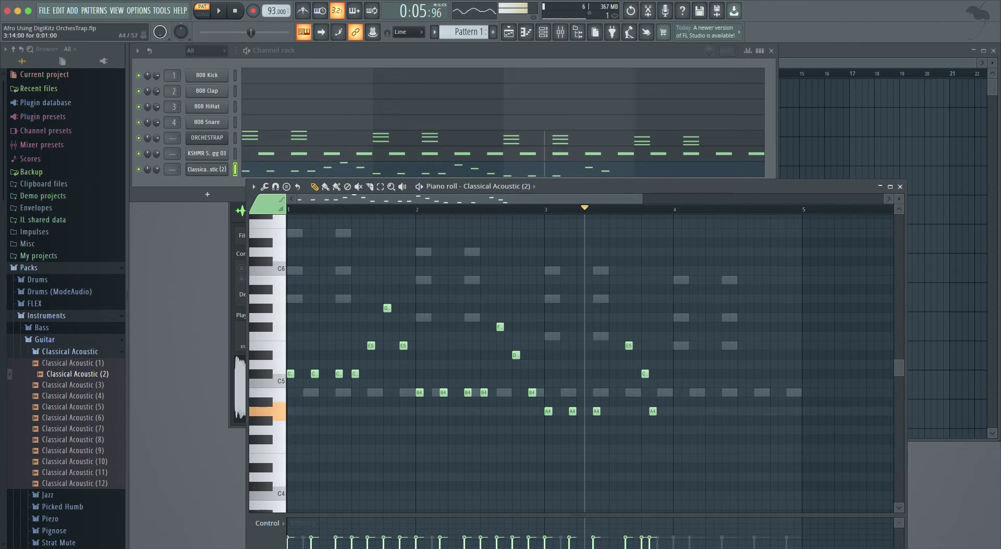
key(space)
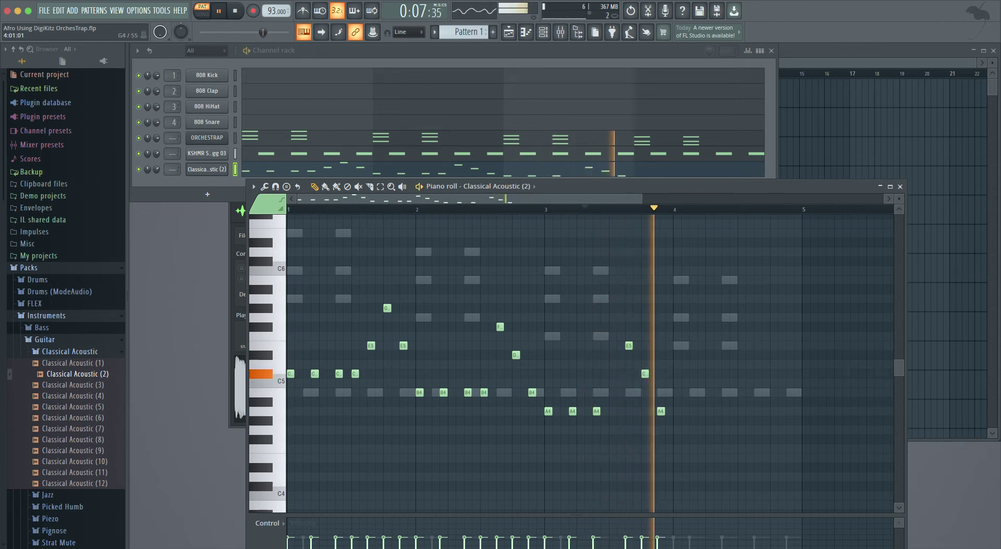
Step: Fill bar 4 with G#4 on steps 1, 4, 7, 9 and A4, B4, C#5 on 11, 13, 15, and delete bar 2's step-9 B4
key(space)
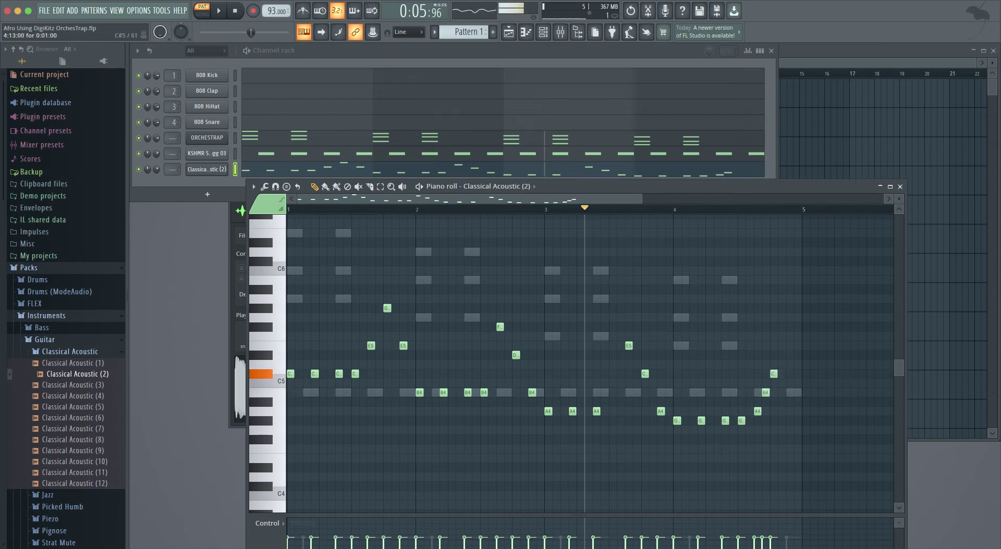
key(space)
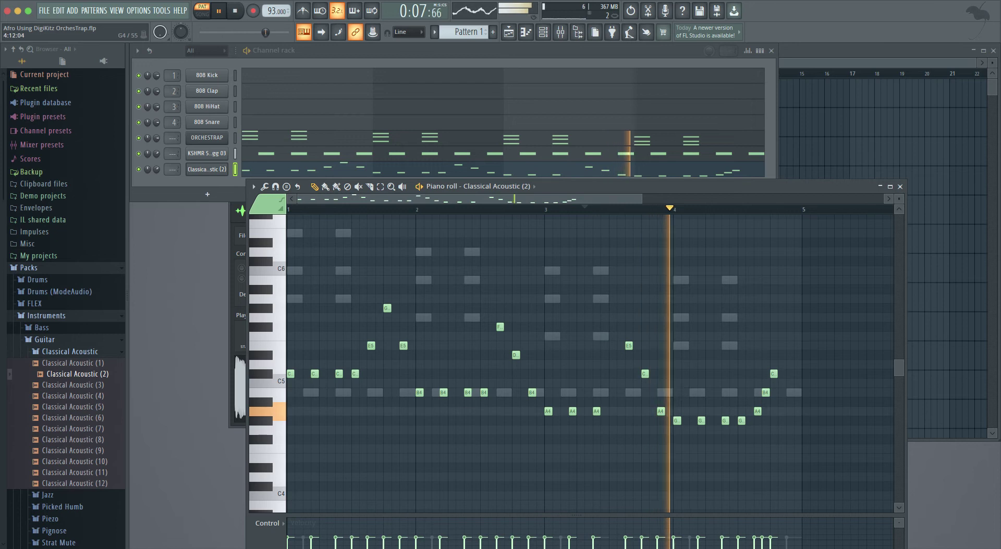
key(space)
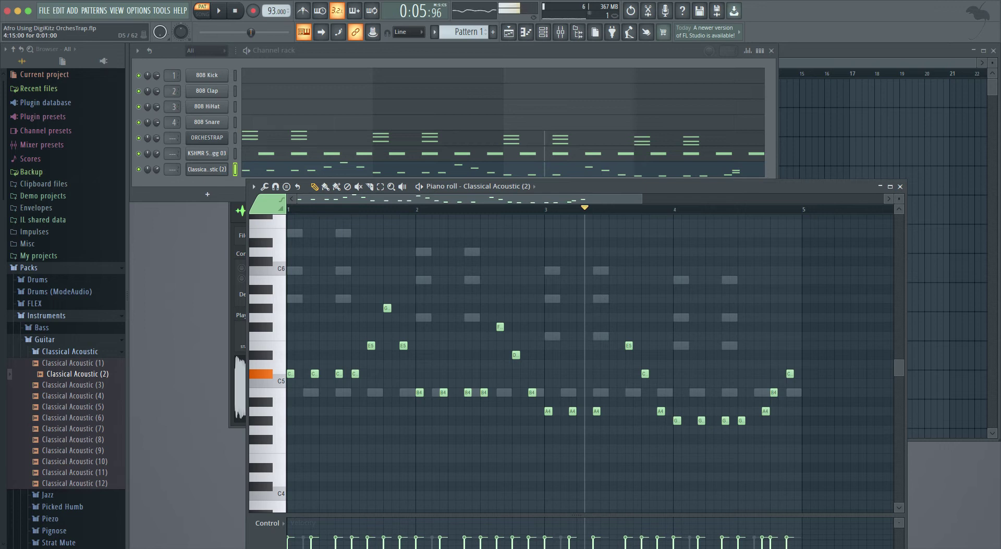
key(space)
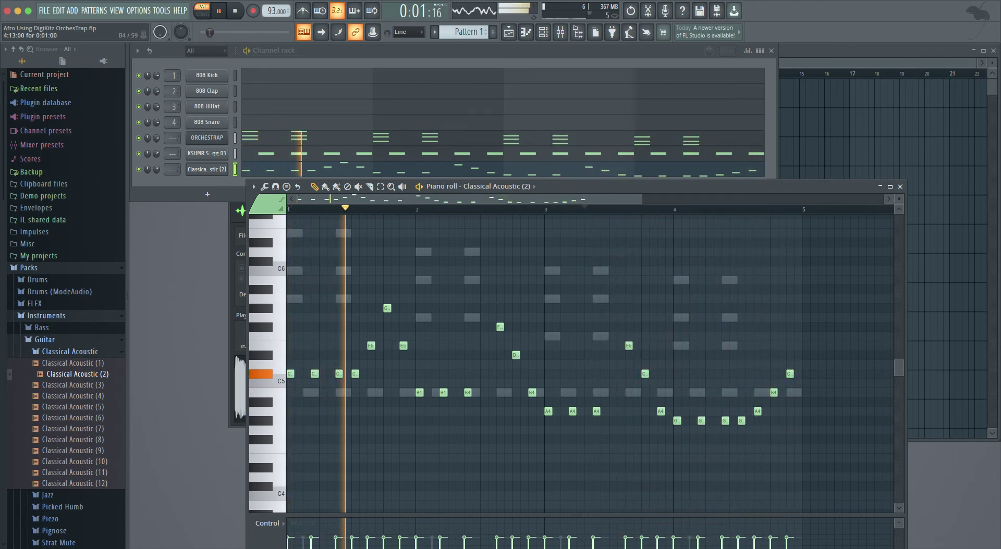
Step: Delete the C#5 note on step 9 of bar 1 and set the guitar channel's volume to 65%
key(space)
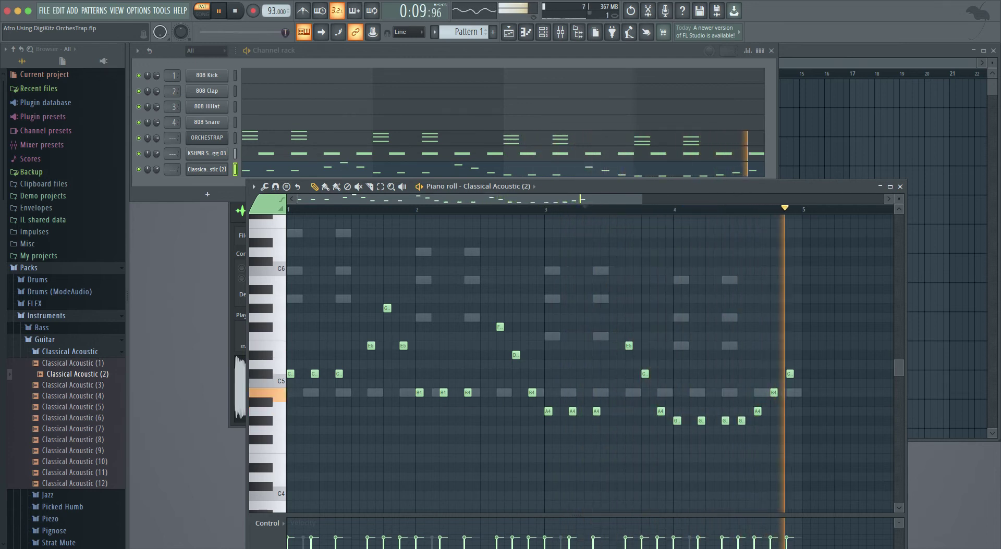
click(899, 186)
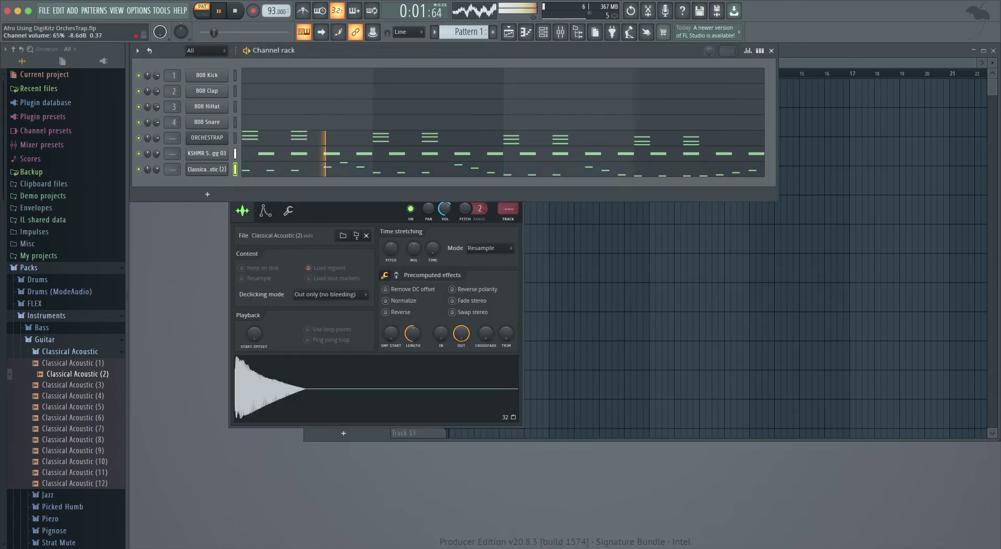
key(space)
Step: Try D5 on step 9 of bar 1 in the guitar melody, and change that note to C#5
click(312, 170)
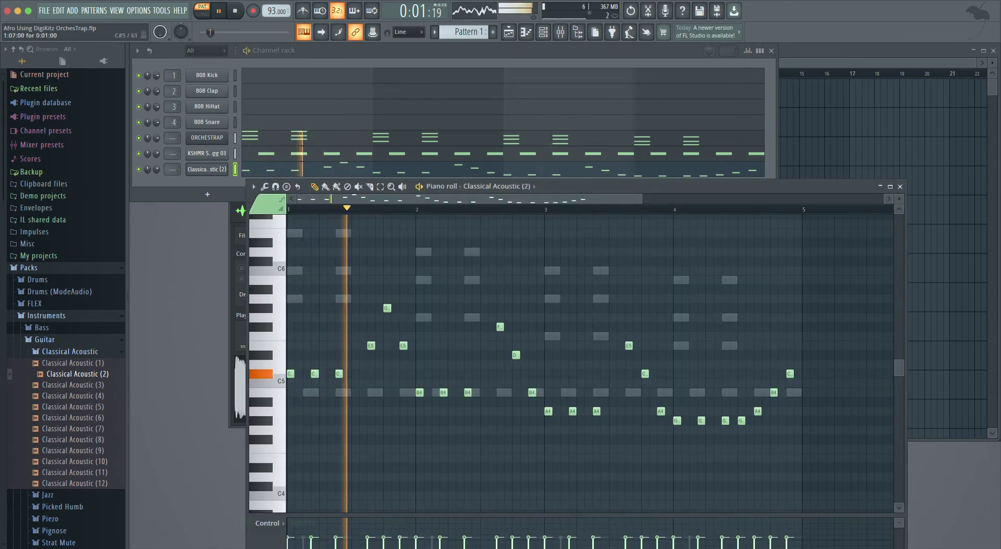
key(space)
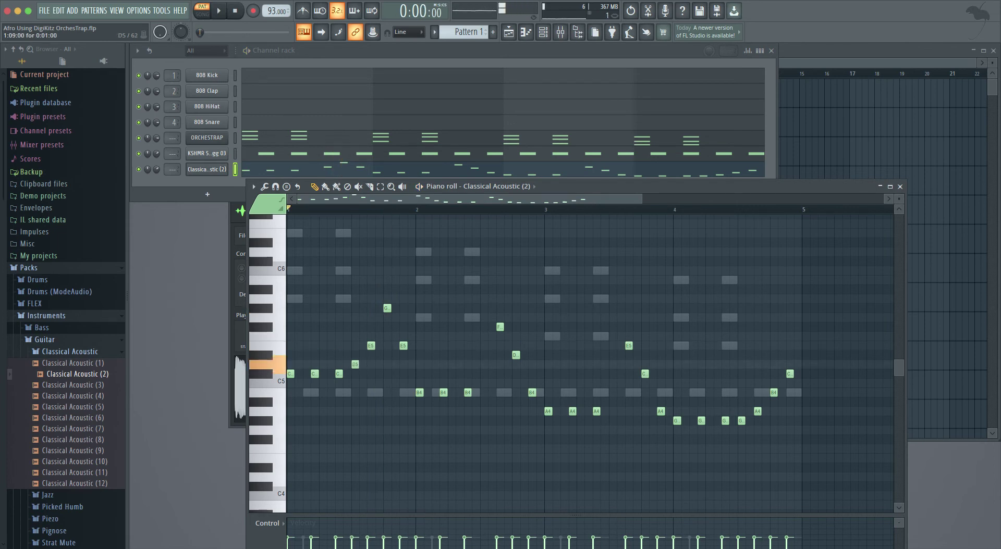
key(space)
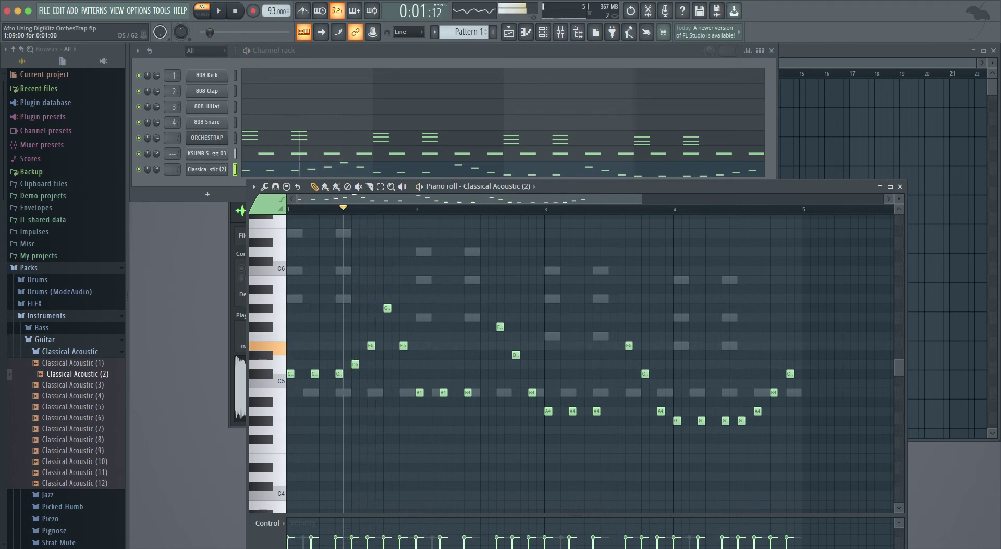
key(space)
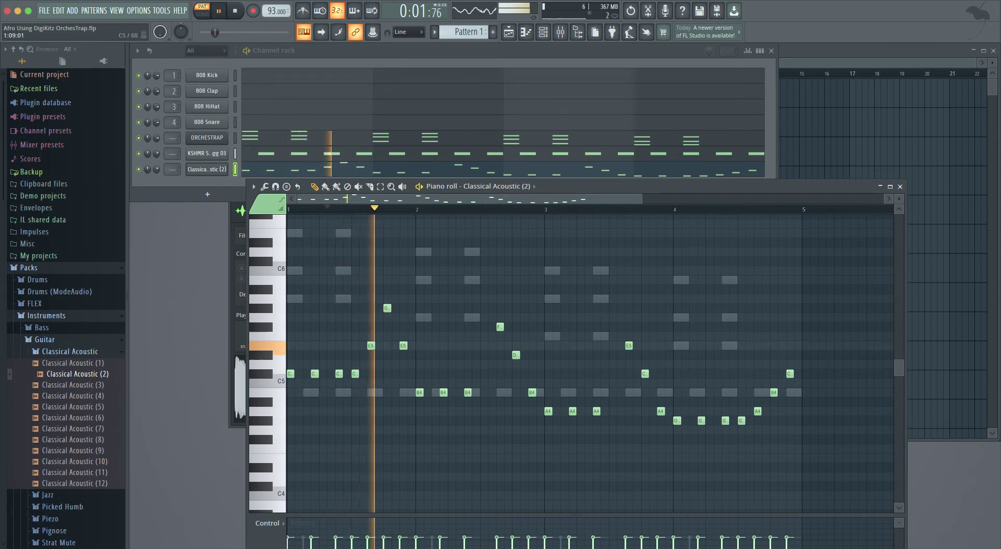
Step: Rearrange bar 1 of the guitar melody to have C#5 on step 11 and E5 on step 12 instead of C#5 on step 9
key(space)
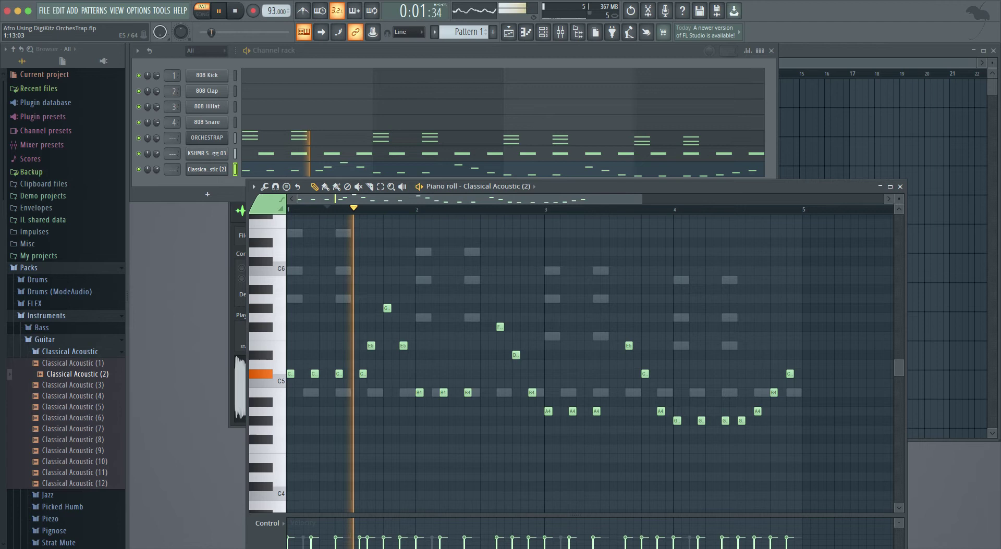
key(space)
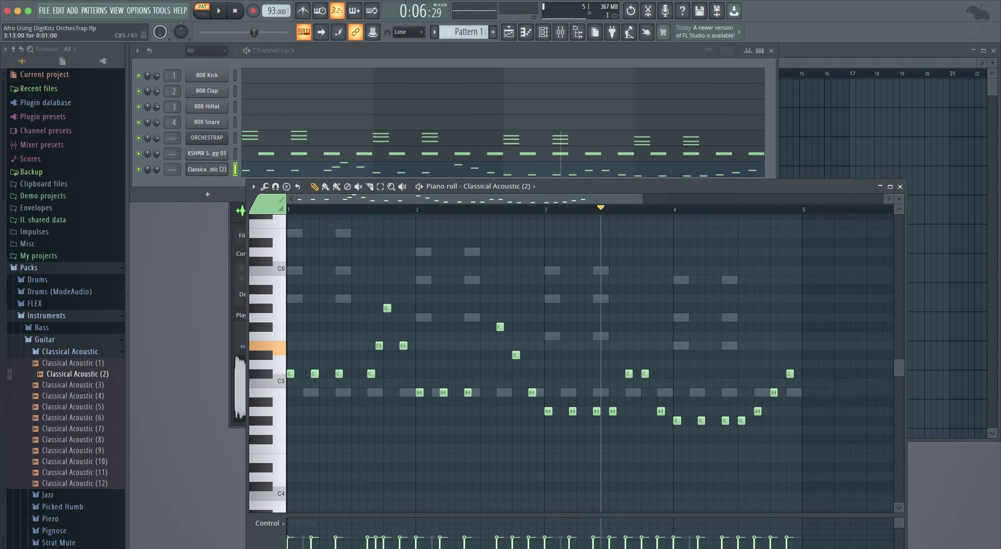
Step: Rearrange the end of bar 3 of the guitar melody to A4 on step 11, C#5 on 12, E5 on 13 and A4 on 15
key(space)
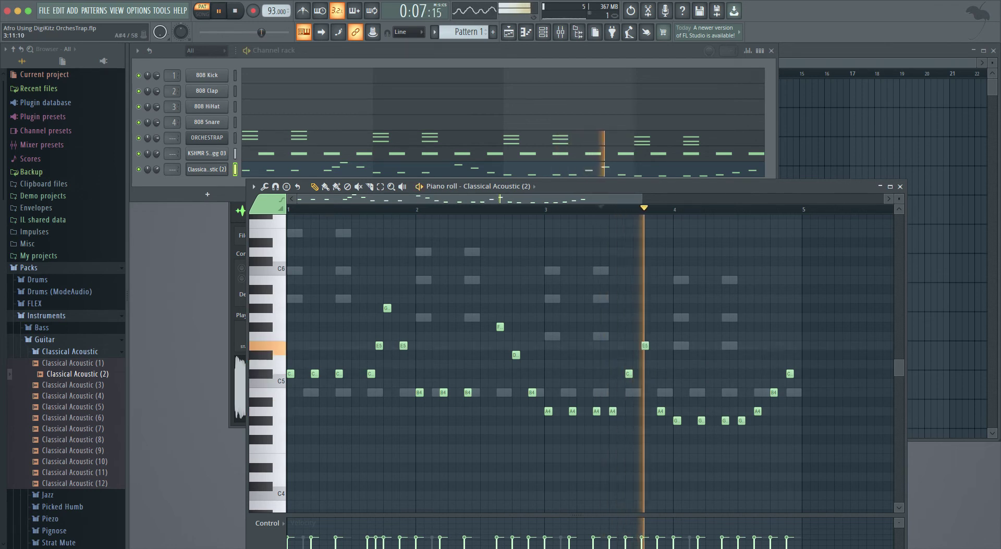
key(space)
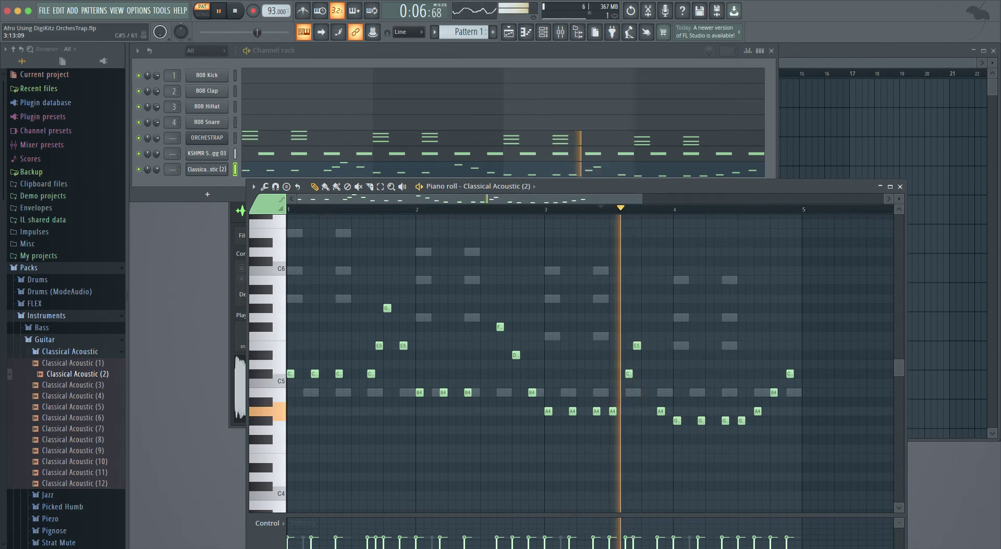
key(space)
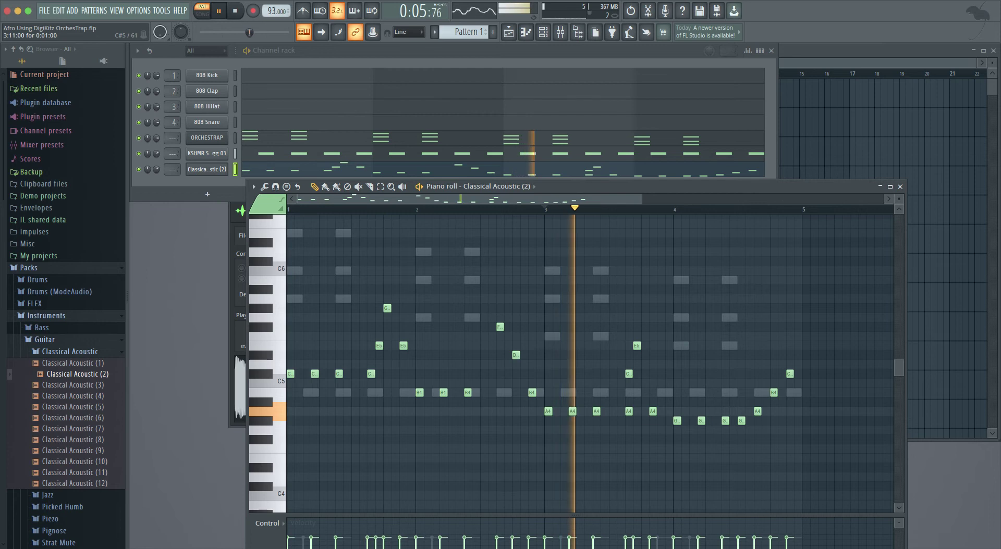
drag(627, 374, 645, 346)
key(space)
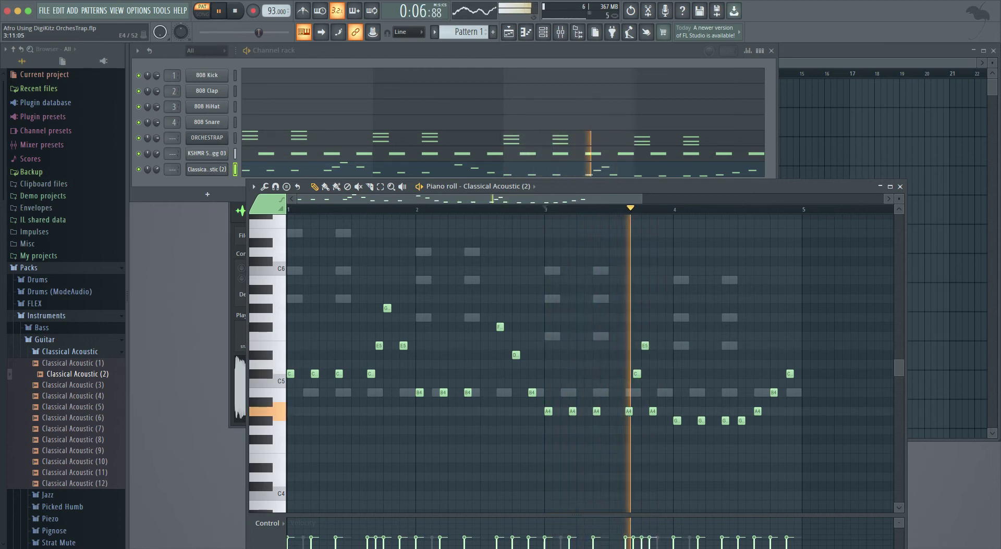
key(space)
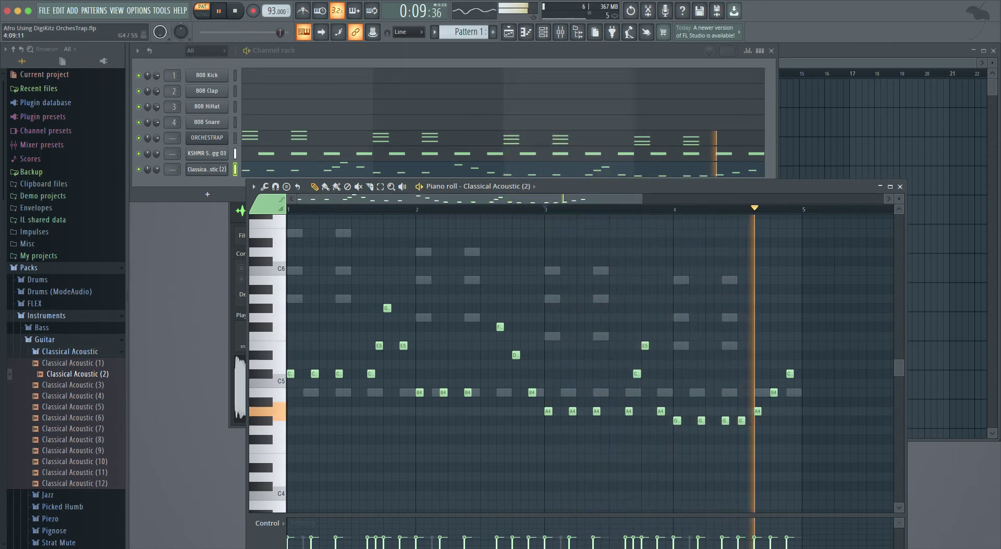
Step: Rewrite bar 4's second half as a descending run: G#5 on step 7, F#5 on 9, E5 on 11, D#5 on 13, B4 on 15
key(space)
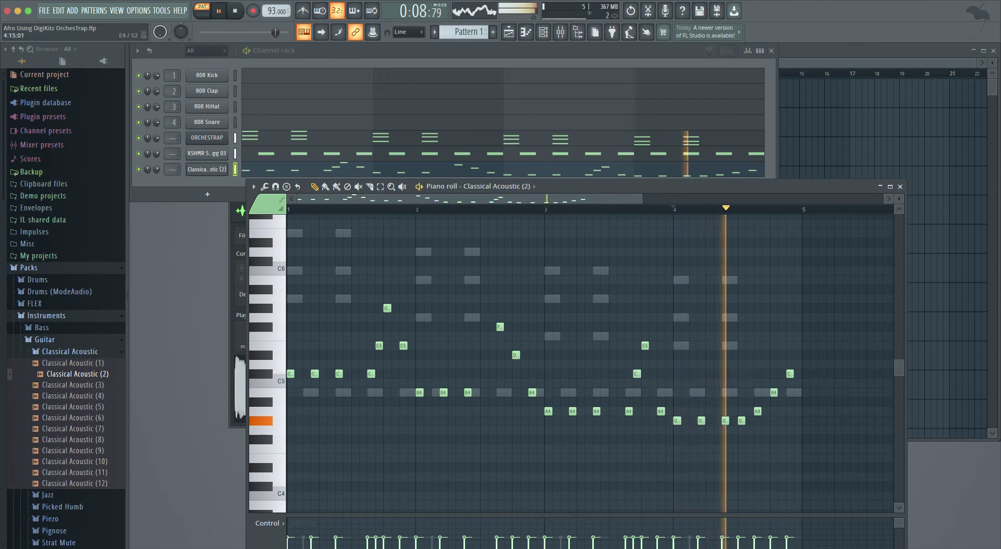
key(space)
key(space)
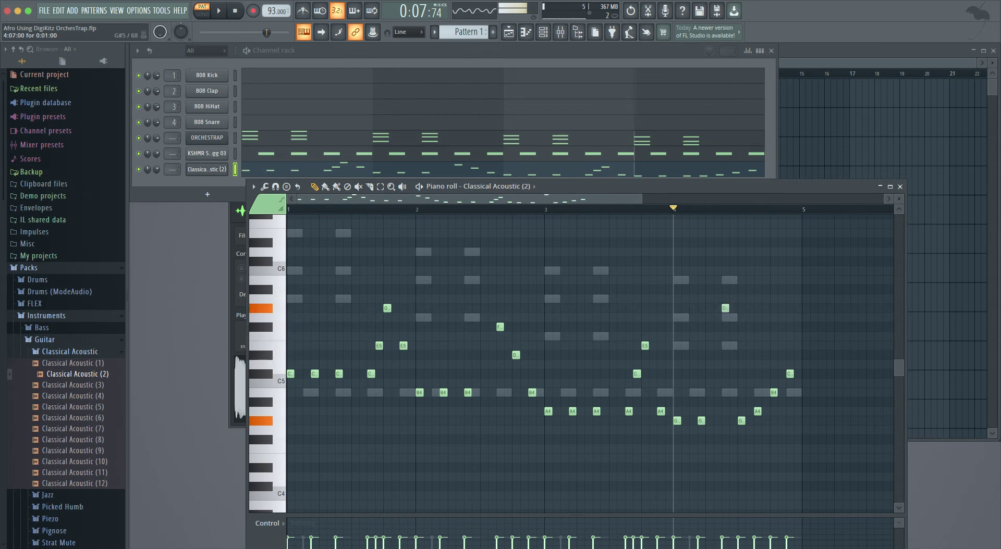
key(space)
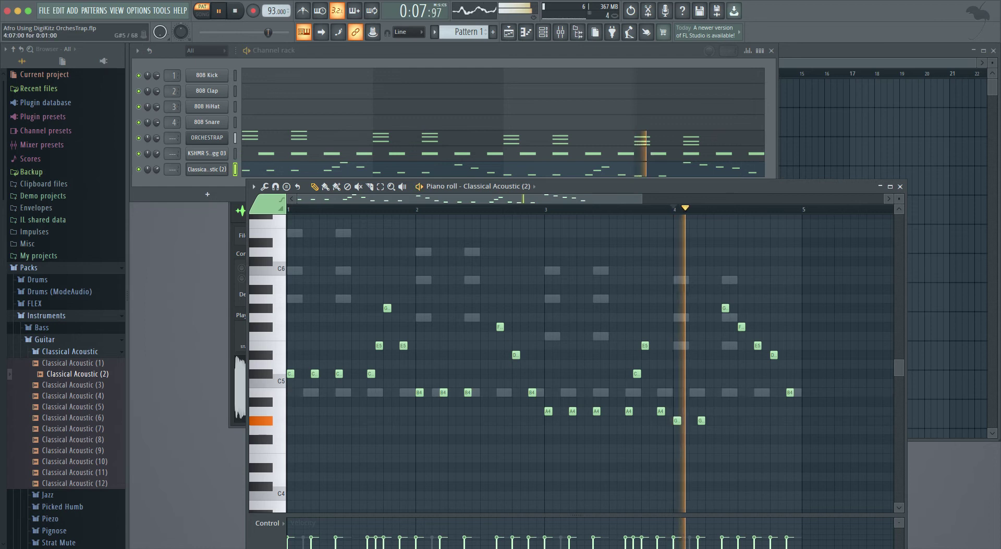
Step: Change bar 4's step-7 note to G#4, try G#5 on step 8, and close the piano roll
key(space)
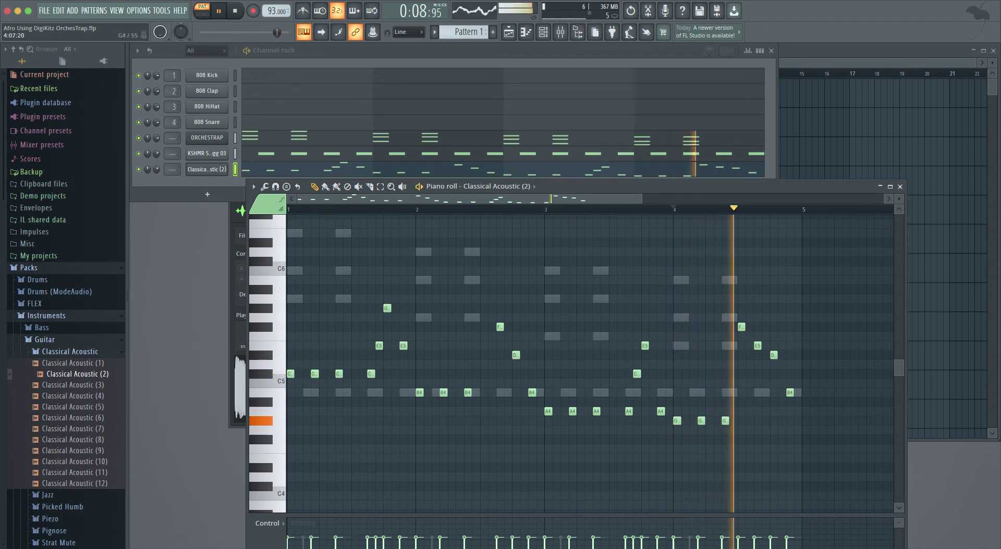
key(space)
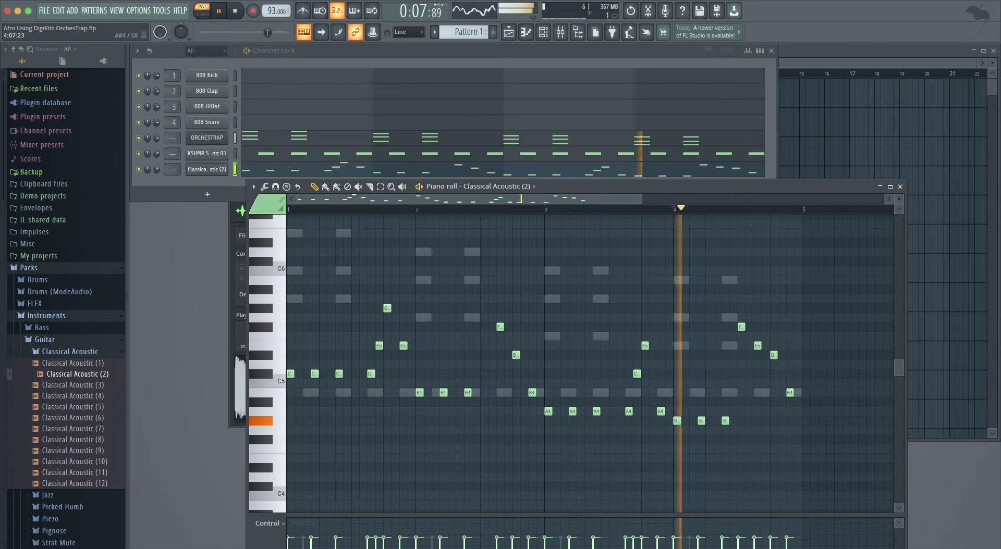
key(space)
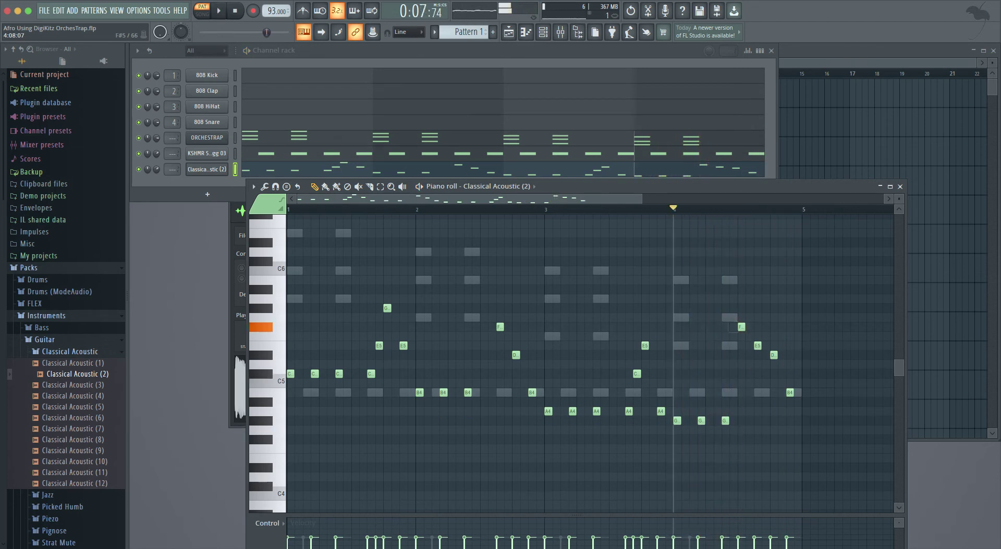
key(space)
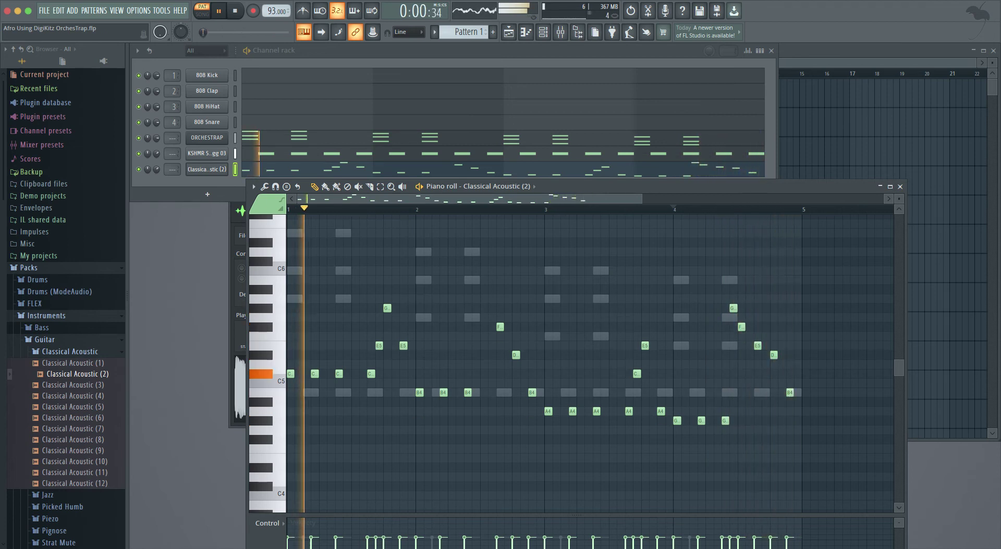
click(900, 186)
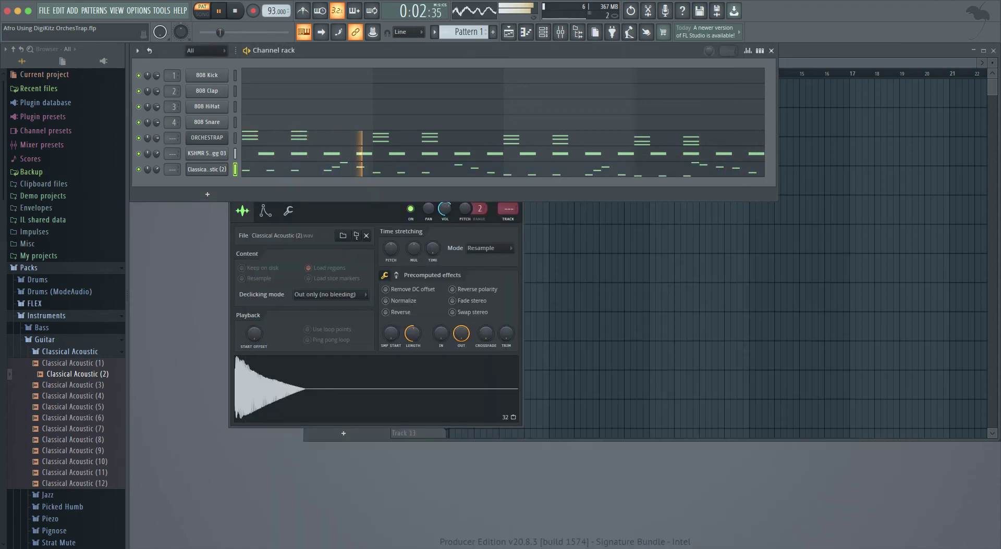
Step: Browse the Sampler library's 2021 + folder to the KSHMR sounds, recheck the guitar melody, and close the guitar's sampler window
click(29, 268)
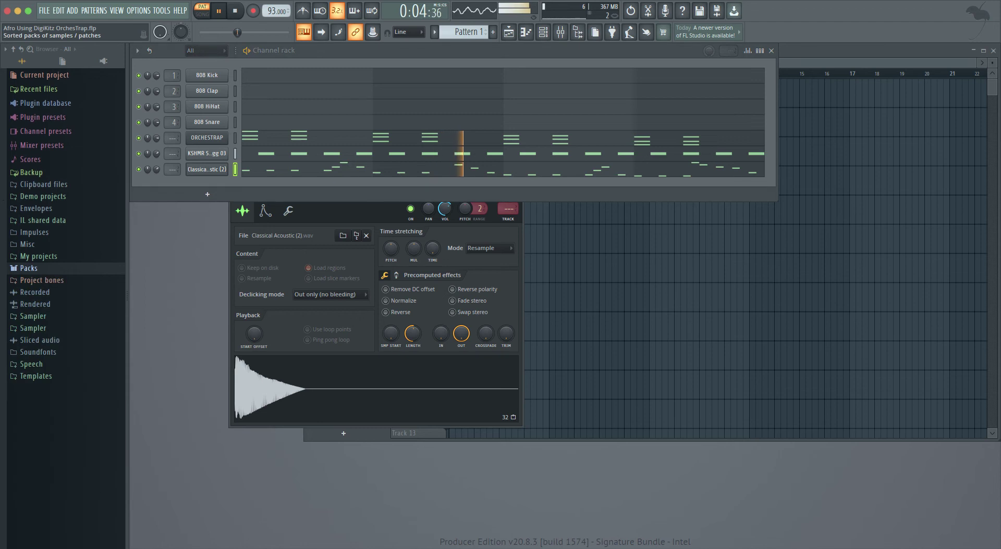
click(33, 329)
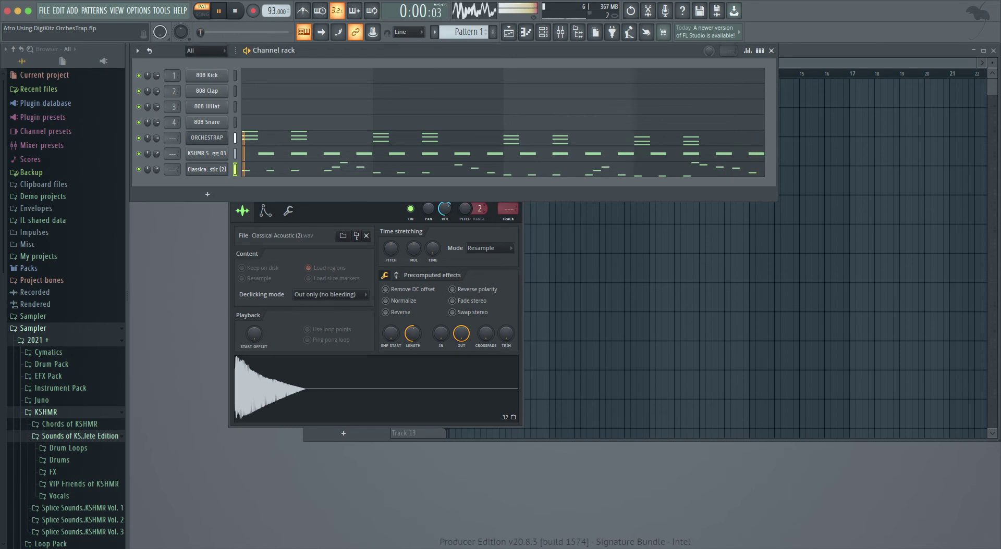
key(F7)
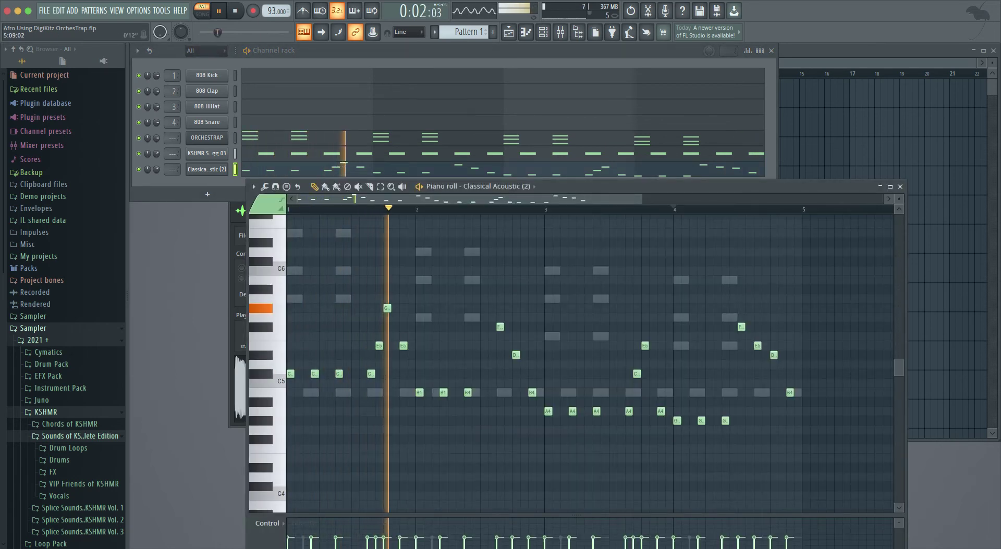
key(F7)
click(355, 210)
drag(365, 192, 379, 273)
click(533, 273)
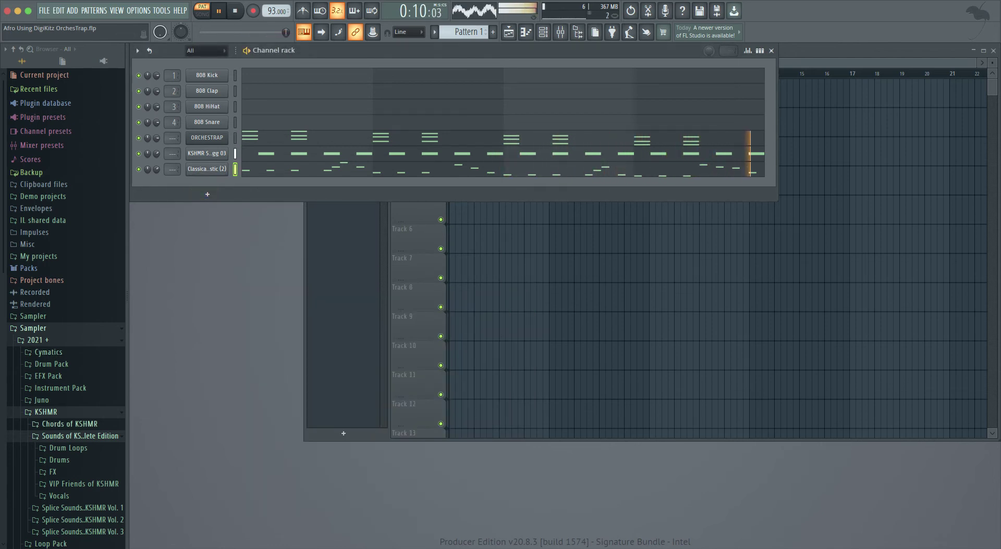
Step: Collapse the KSHMR folder and open the Hard kicks folder of the Nik D pack
click(46, 412)
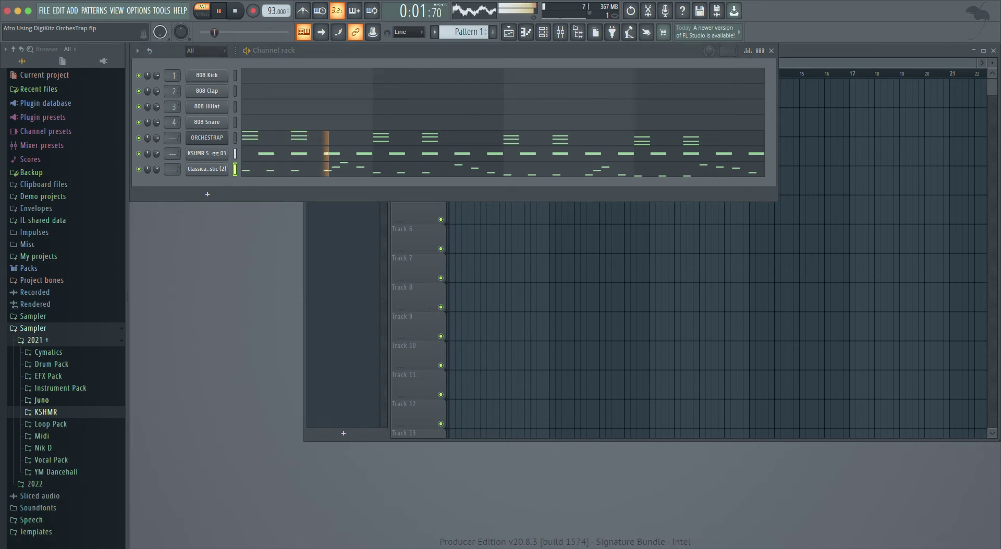
click(43, 448)
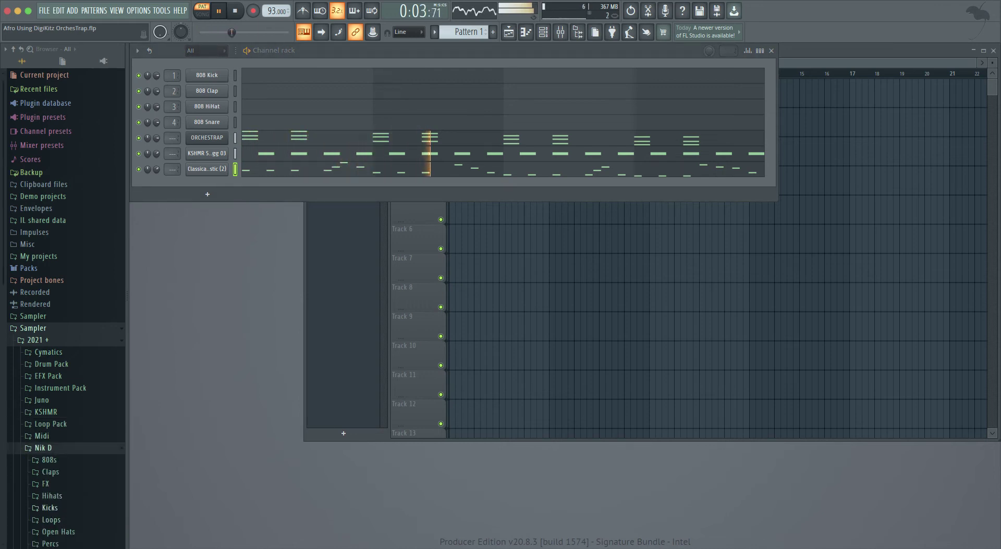
click(50, 508)
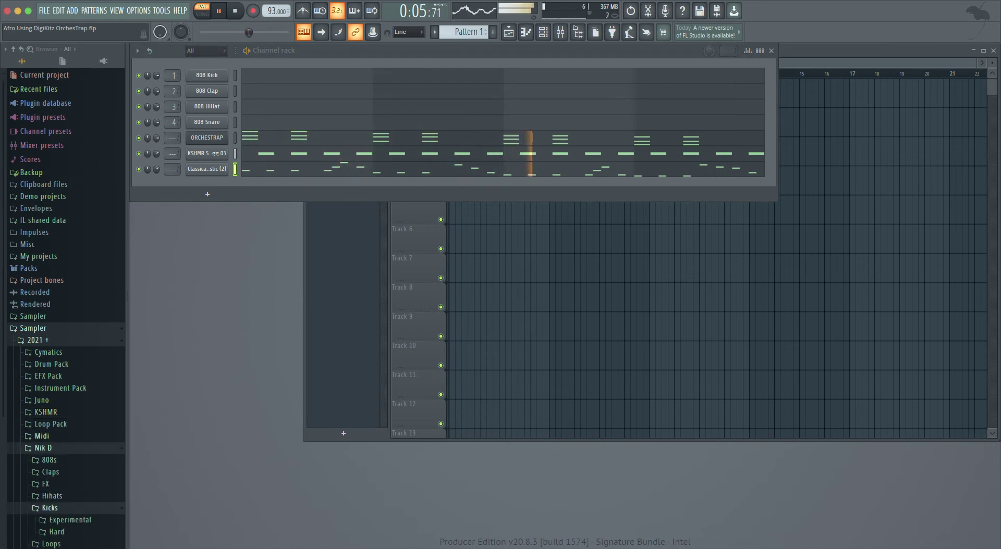
scroll(63, 412, down, 5)
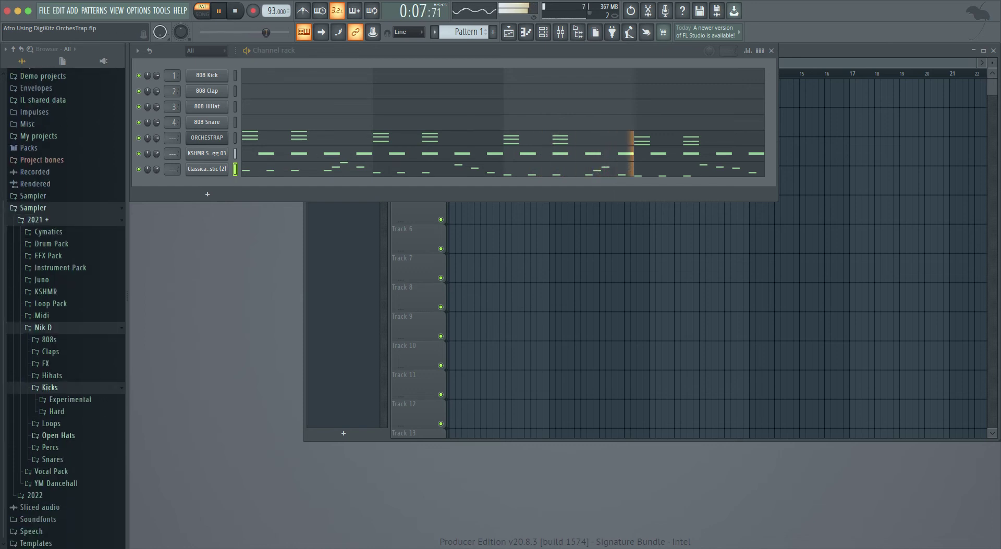
click(57, 411)
Step: Audition the Hard kick samples from Kick (2k20) to Kick (French Connection) over the playing pattern
click(70, 423)
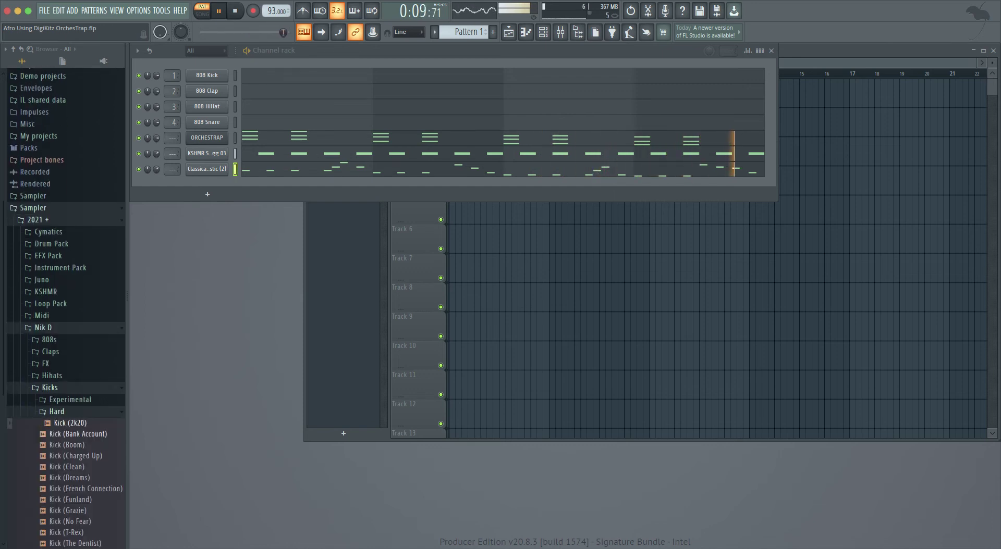
key(Down)
key(Down)
key(Down)
key(Down)
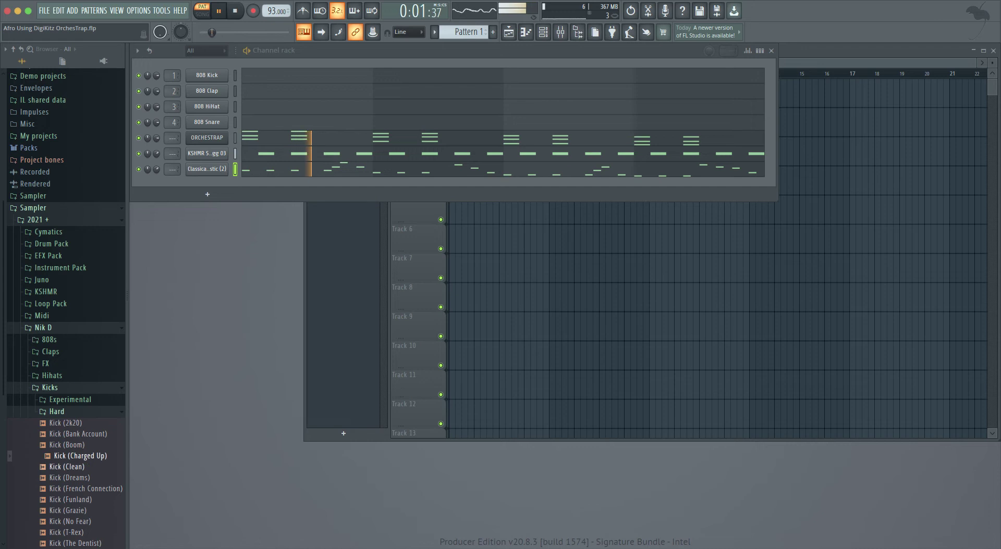
key(Down)
key(Down)
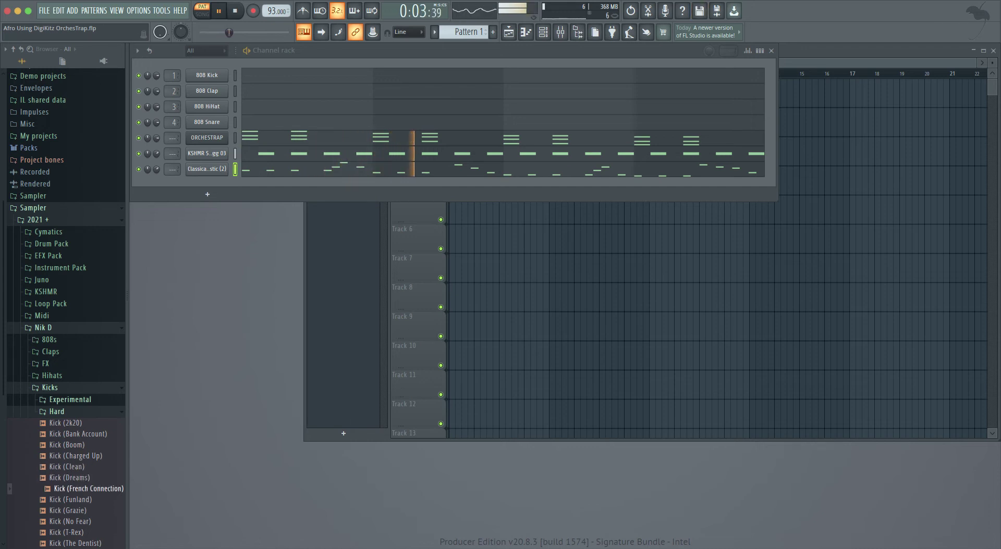
Step: Audition the Experimental kick samples from Kick (BBO) to Kick (Ye) over the playing pattern
click(70, 400)
key(Down)
key(Down)
key(Down)
key(Up)
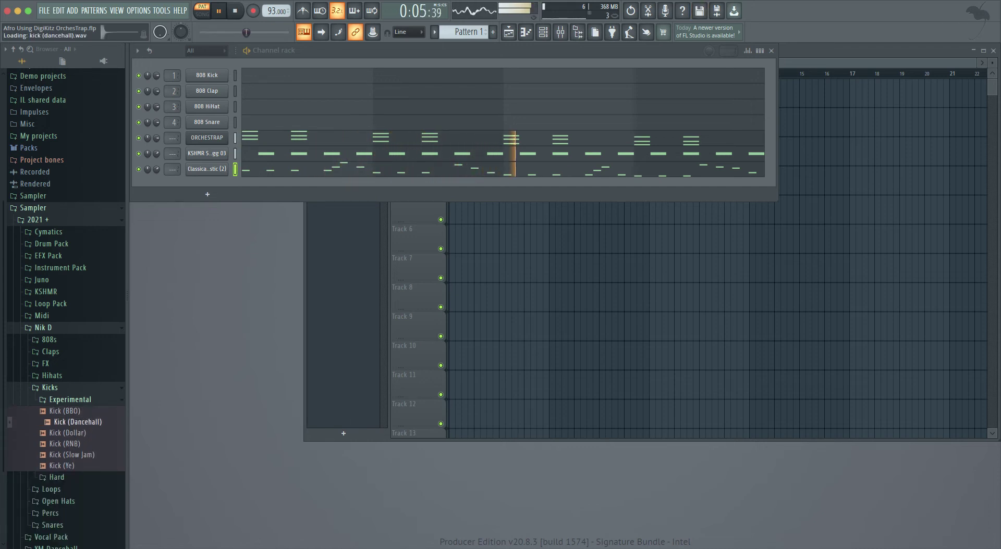
key(Down)
key(Down)
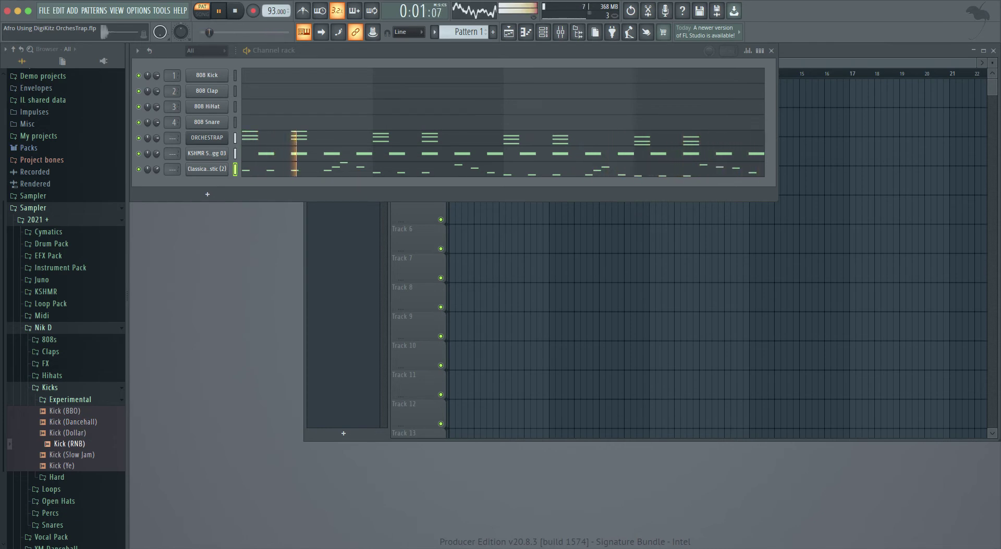
key(Down)
key(Down)
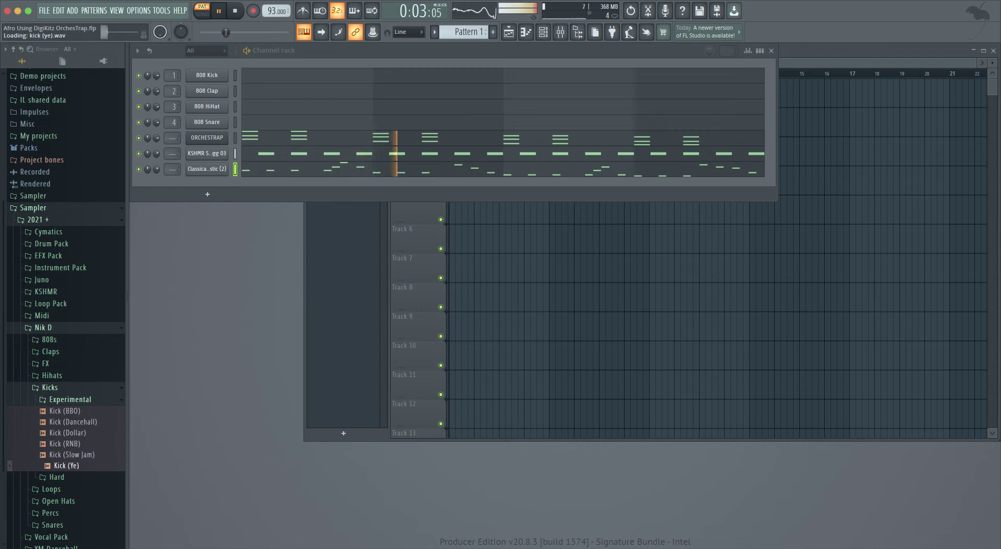
Step: Return to the Hard kicks folder and audition its last samples, including The Dentist, Velours, Grazie, No Fear and T-Rex
key(Left)
key(Down)
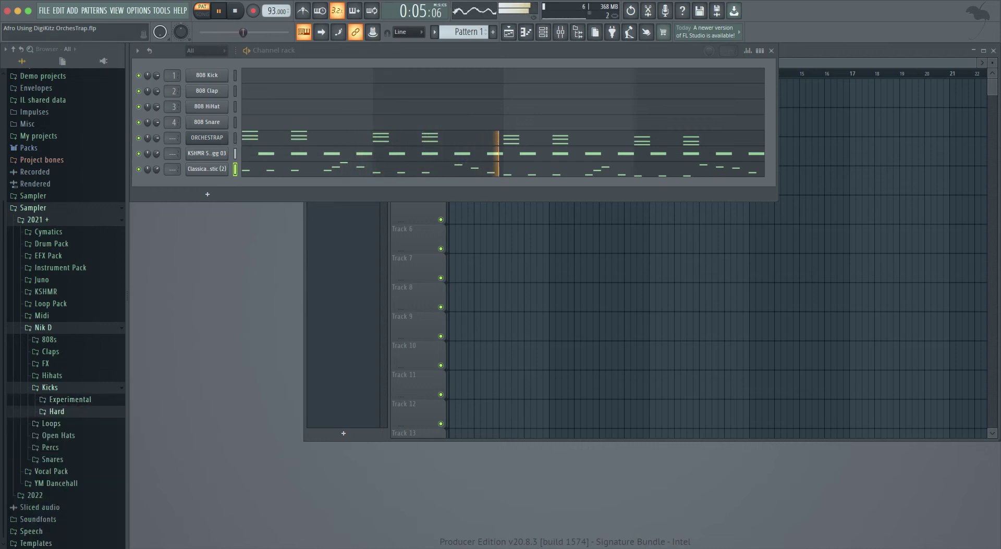
key(Right)
key(Down)
key(Down)
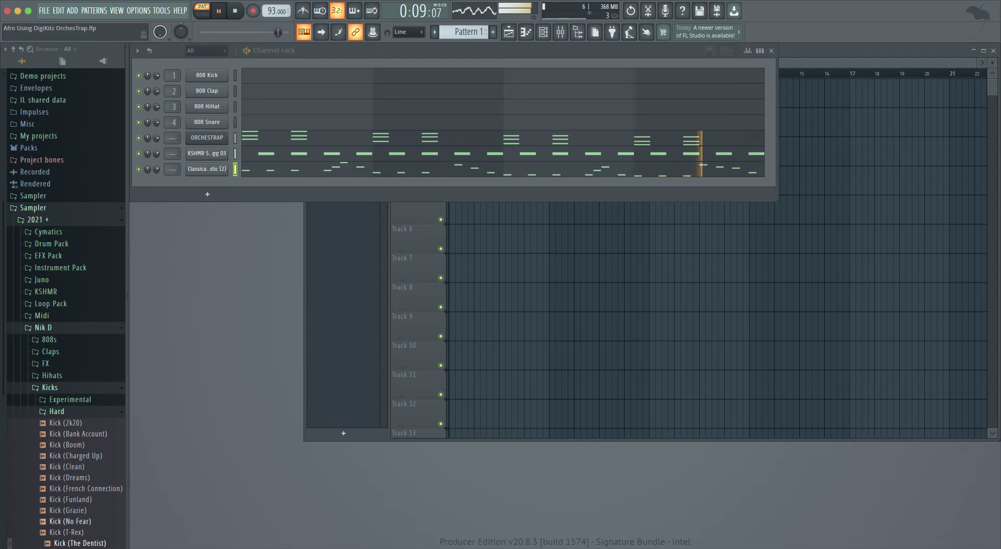
scroll(66, 309, down, 3)
click(69, 467)
click(73, 424)
key(Down)
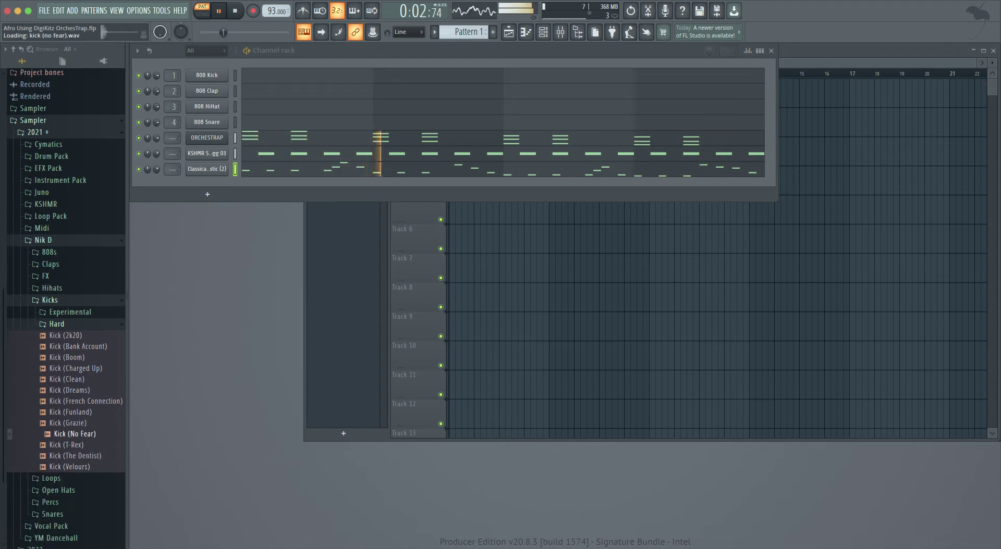
key(Down)
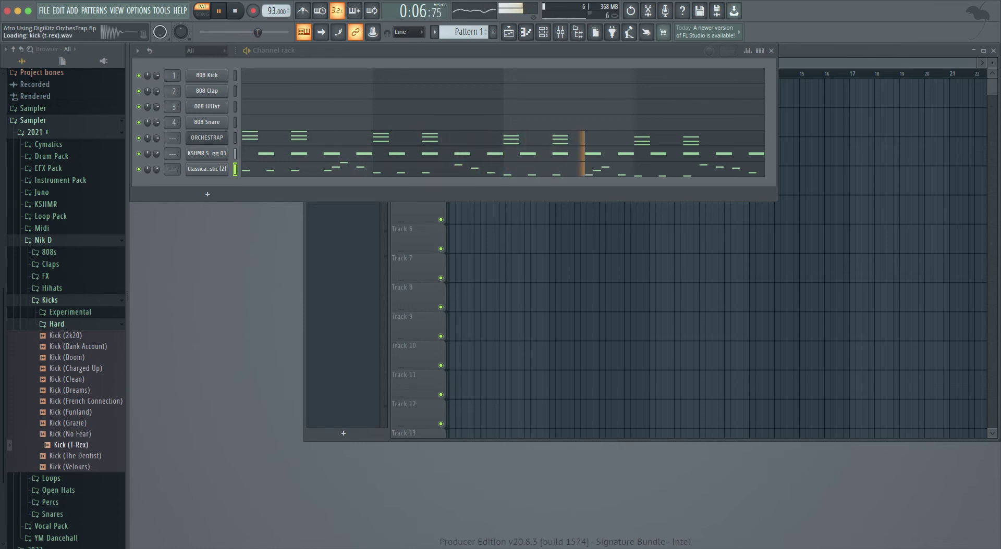
Step: Add Kick (T-Rex) as a new channel, close its sampler window and open its piano roll
drag(71, 445, 207, 191)
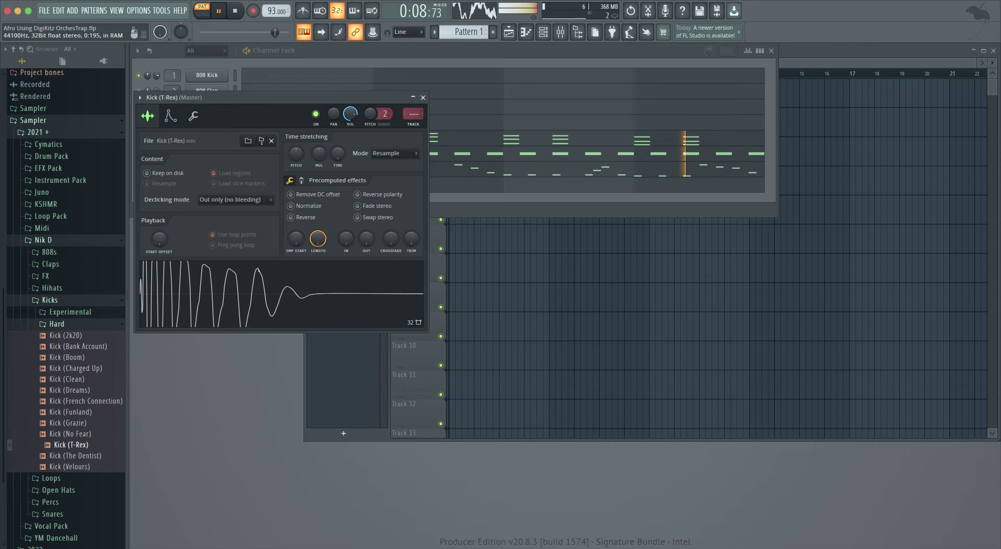
click(423, 97)
click(254, 186)
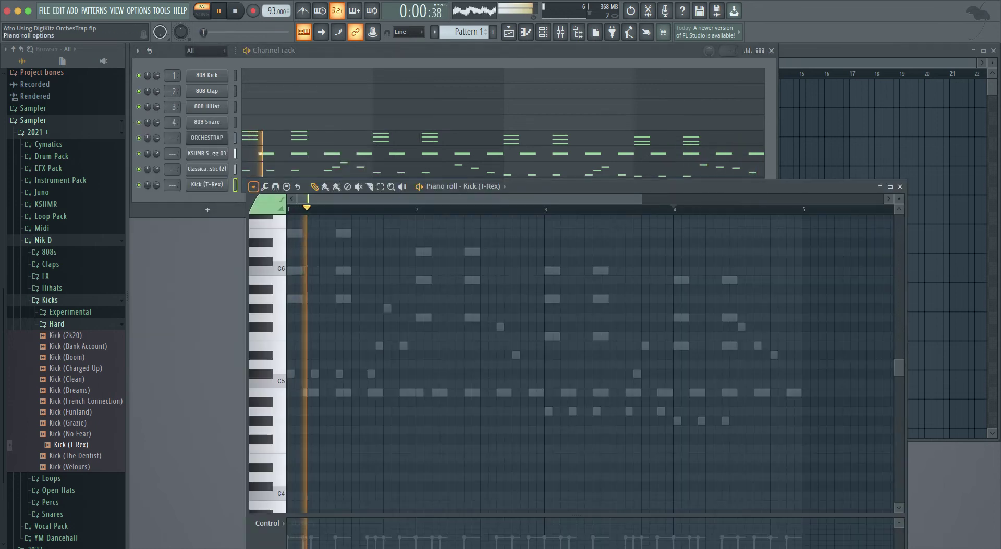
Step: Place a T-Rex kick note on the first step of each of the four bars and transpose all four to B4
click(290, 383)
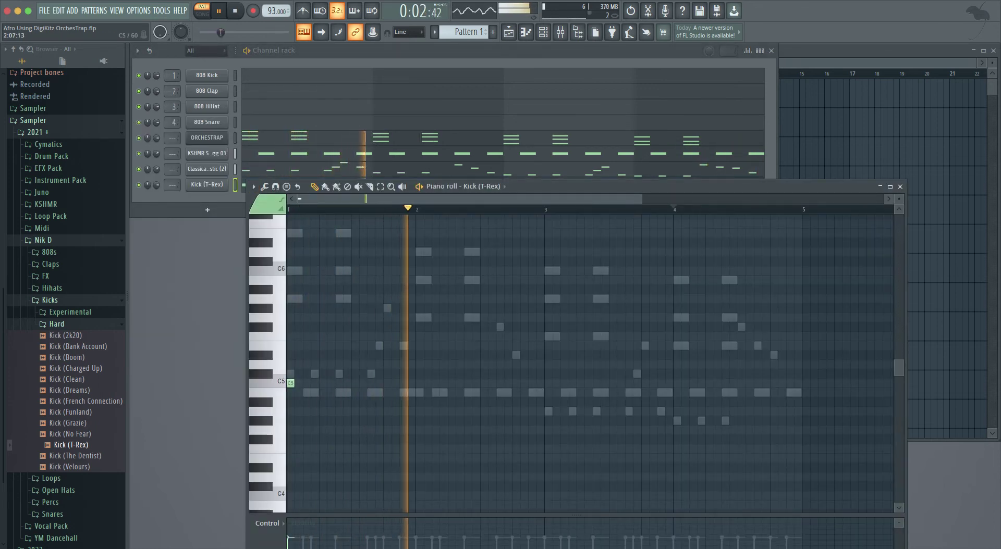
click(419, 383)
click(547, 383)
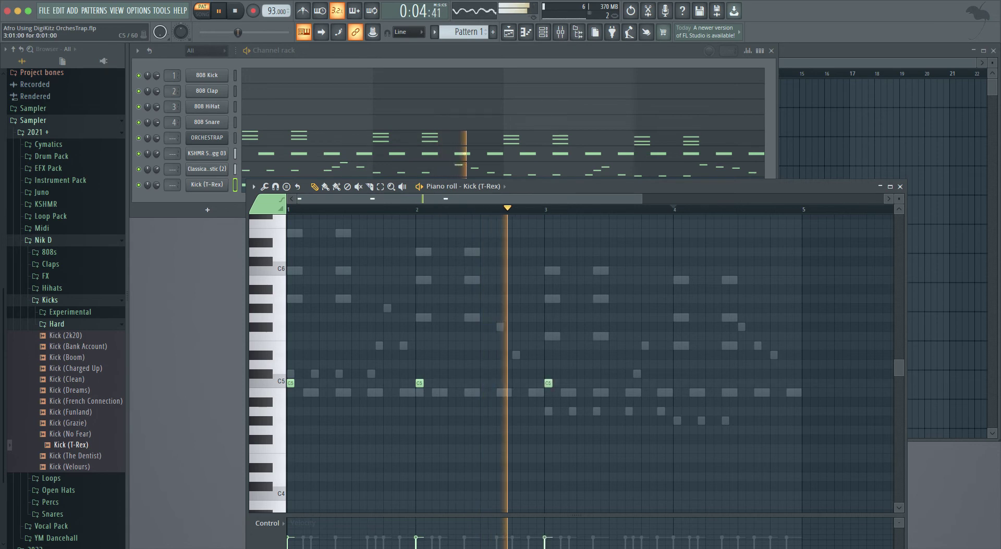
click(676, 383)
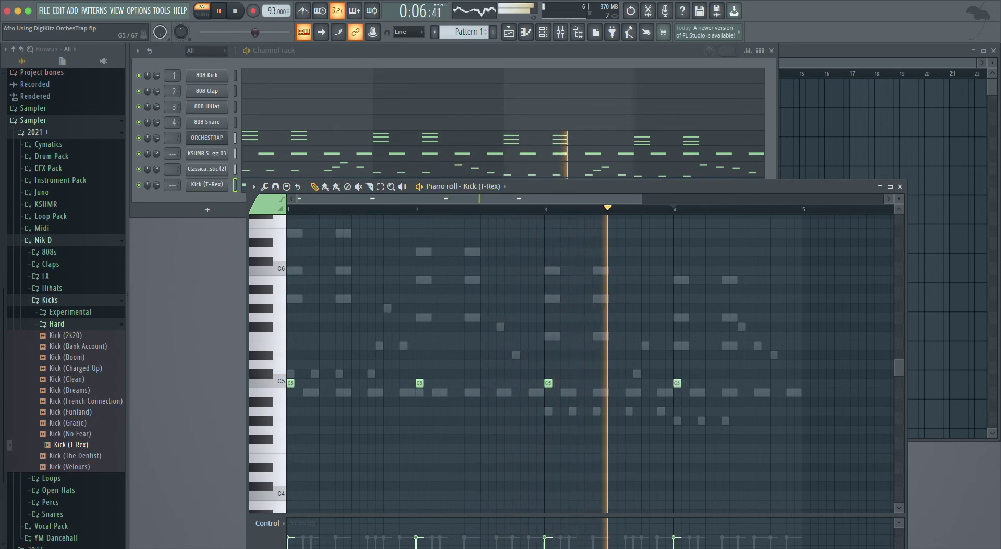
drag(156, 185, 156, 182)
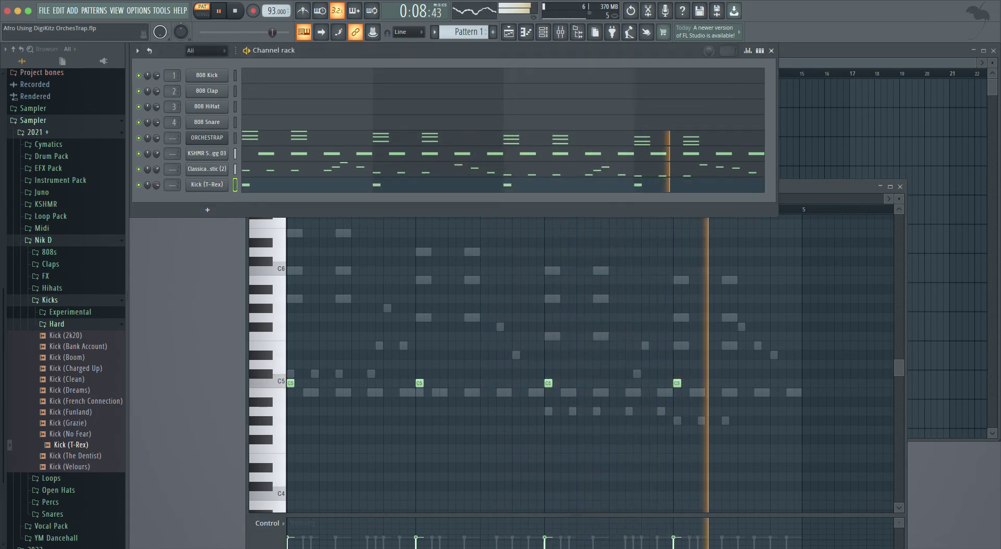
click(269, 394)
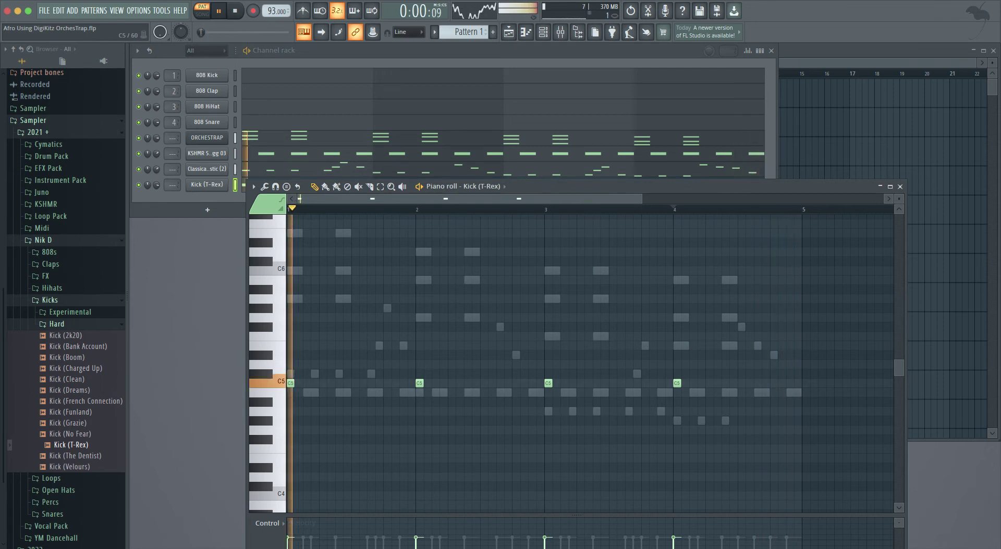
key(shift+Down)
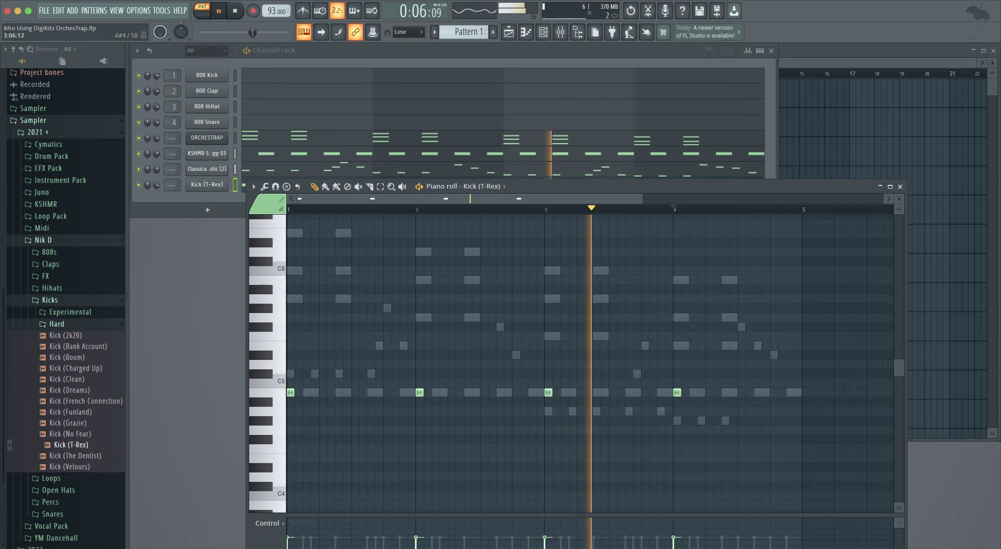
Step: Add a B4 kick note on step 7 of each of the four bars and close the piano roll
click(596, 393)
click(725, 393)
click(338, 393)
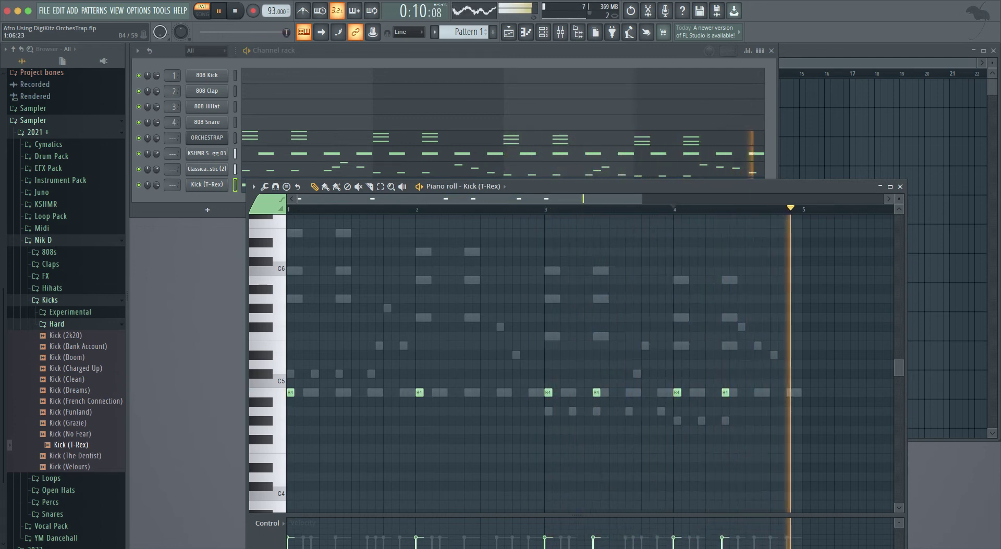
click(468, 393)
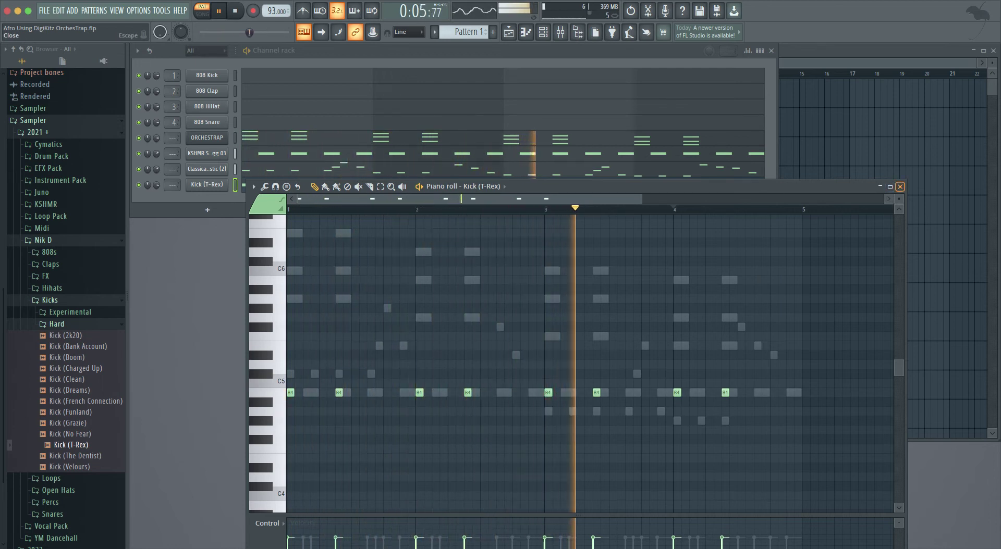
click(900, 186)
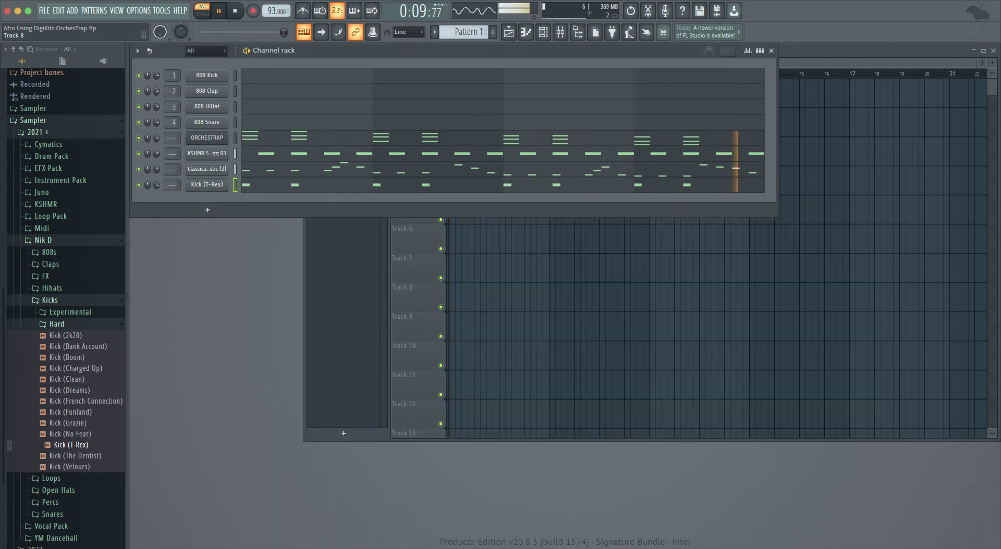
Step: Collapse the Hard, Kicks, Nik D and 2021 + sample folders in the browser
click(57, 321)
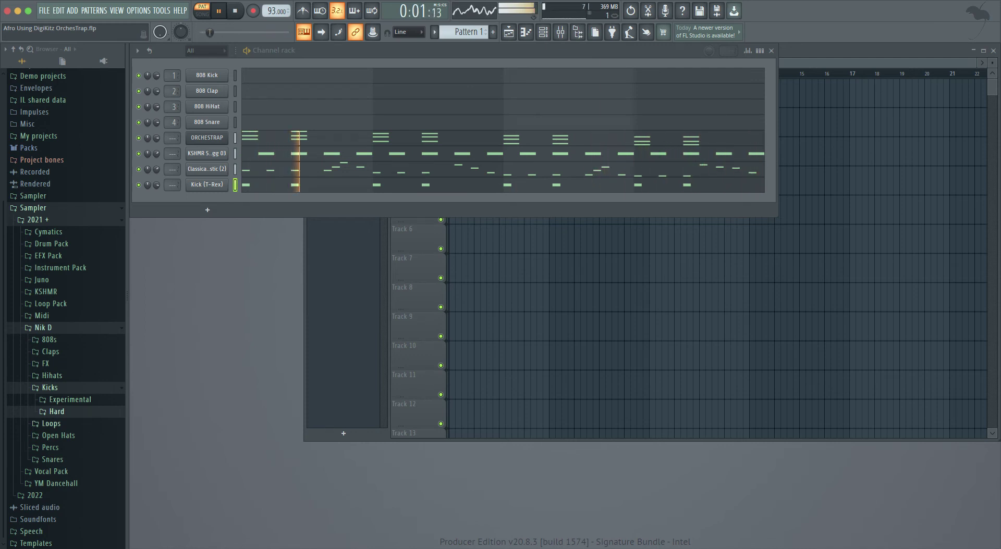
click(51, 387)
click(43, 352)
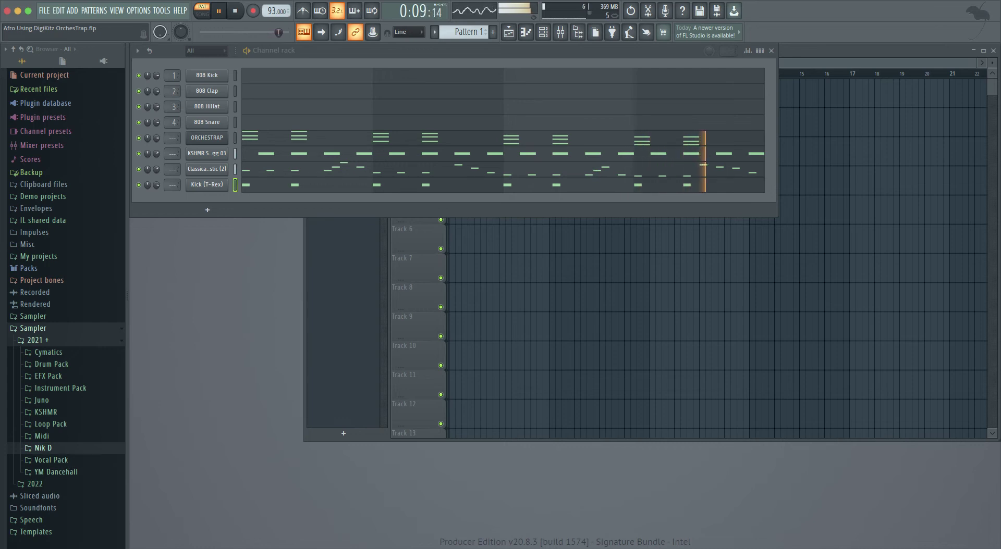
click(38, 340)
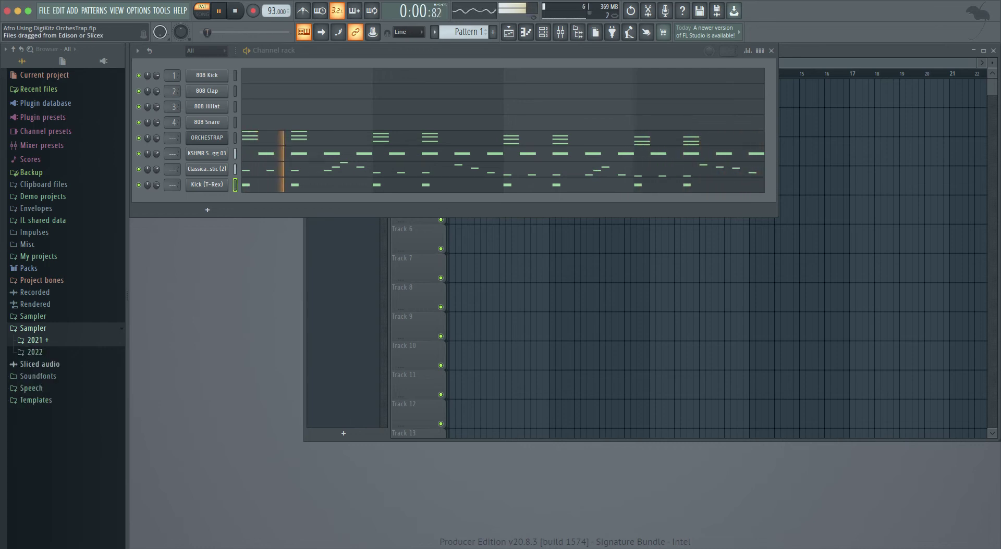
Step: Open the All Rio Leyva's Drums folder inside 2021 + of the other Sampler library
click(33, 316)
click(33, 316)
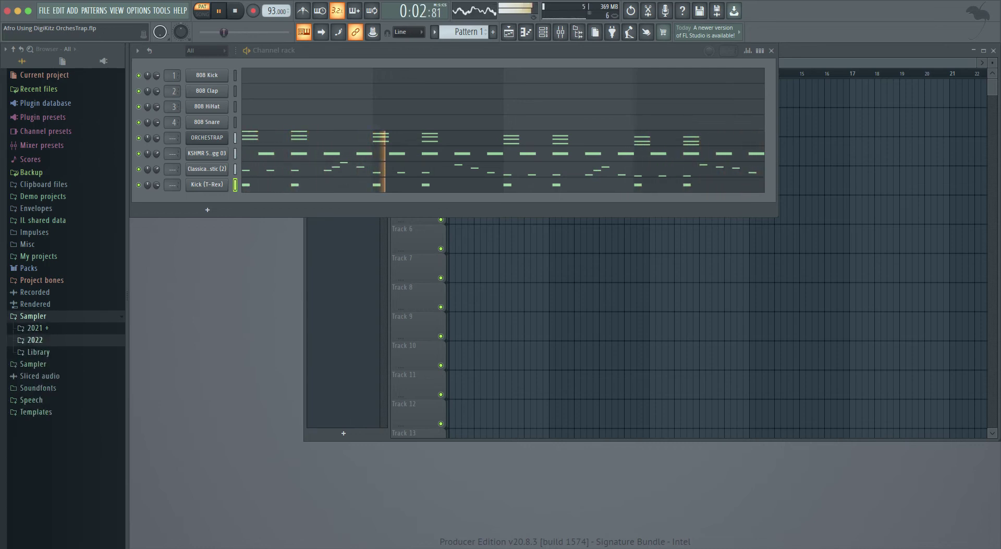
click(35, 340)
click(35, 328)
click(68, 339)
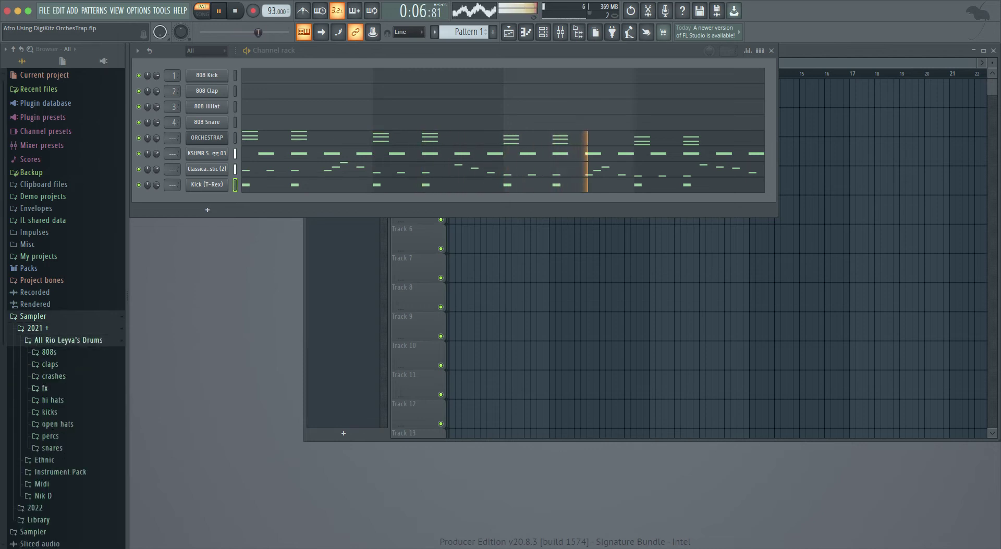
Step: Open the snares folder and audition altitude snare and beam snare over the playing pattern
click(52, 448)
click(66, 434)
click(64, 445)
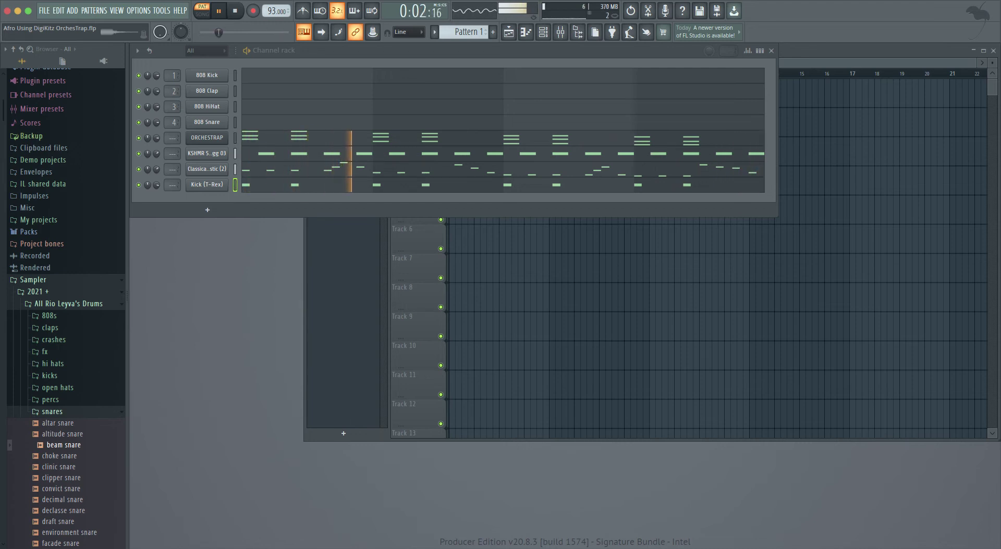
Step: Add beam snare as a new channel with its sample normalized and open its piano roll
drag(64, 446, 207, 210)
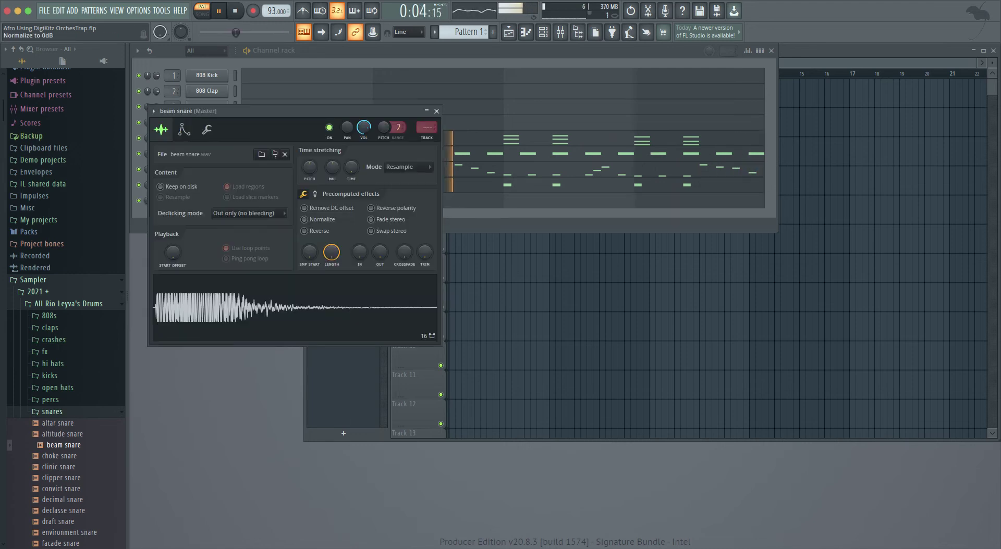
click(304, 220)
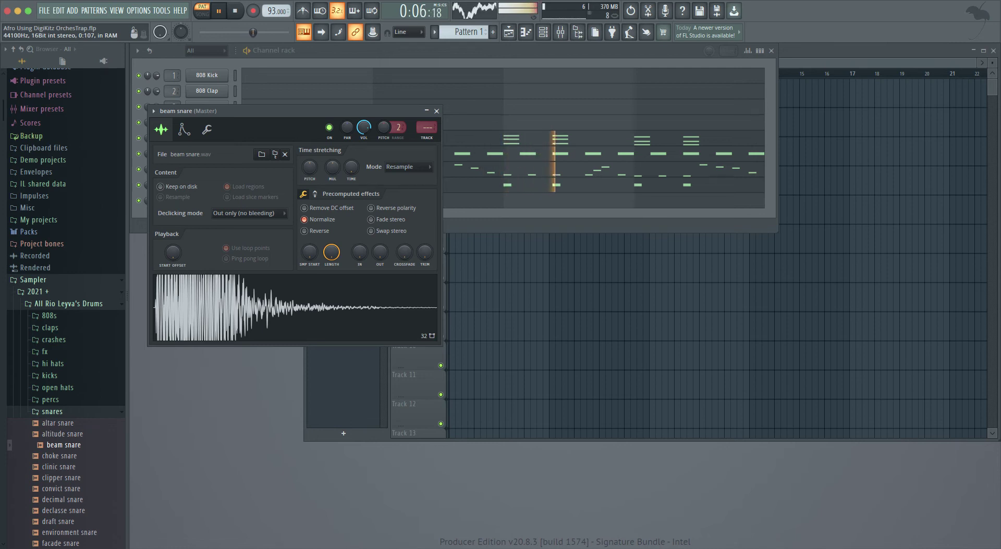
click(437, 111)
key(F7)
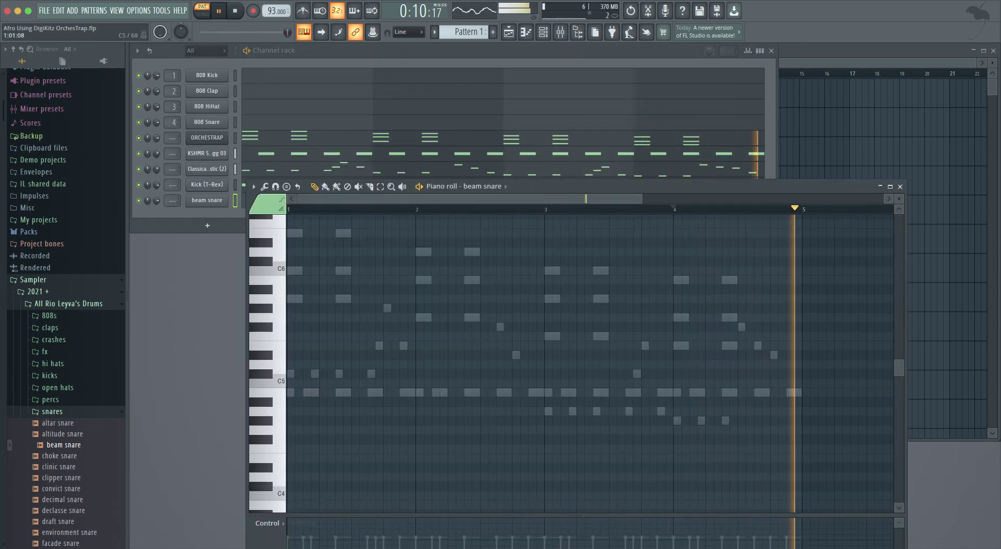
Step: Place C5 beam snare notes on steps 4, 7 and 13 of bar 1, checking the rhythm with playback
click(314, 383)
key(space)
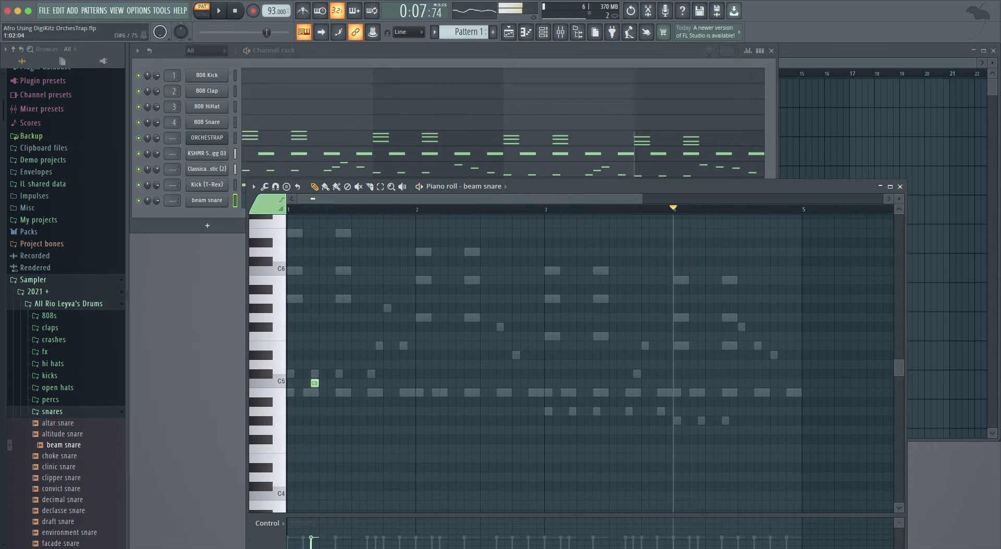
key(space)
key(space)
click(347, 383)
key(space)
drag(346, 383, 339, 383)
click(371, 383)
key(space)
key(space)
drag(370, 383, 387, 383)
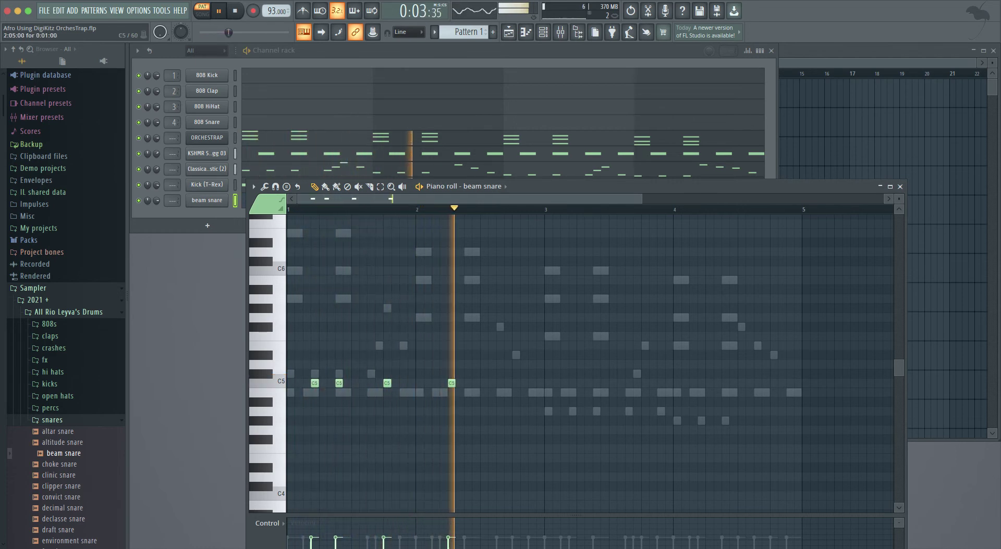
Step: Repeat the beam snare rhythm in bars 2 to 4 with C5 notes on steps 4, 7 and 13
key(space)
click(451, 383)
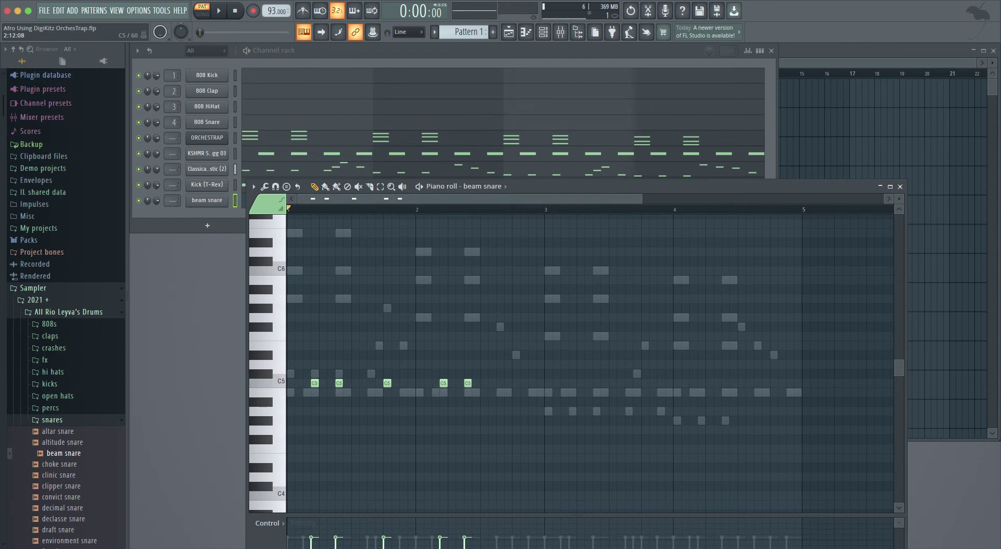
click(572, 383)
key(space)
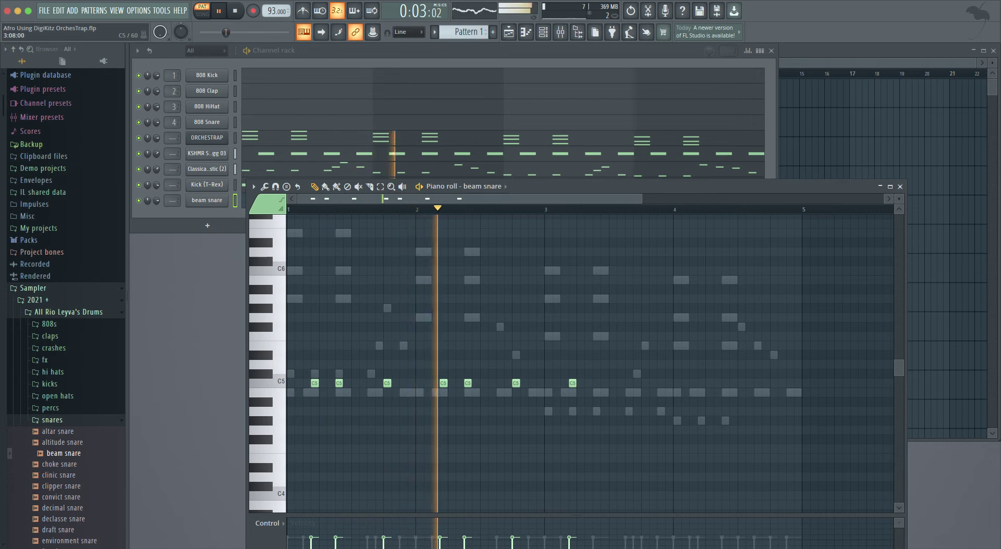
click(604, 383)
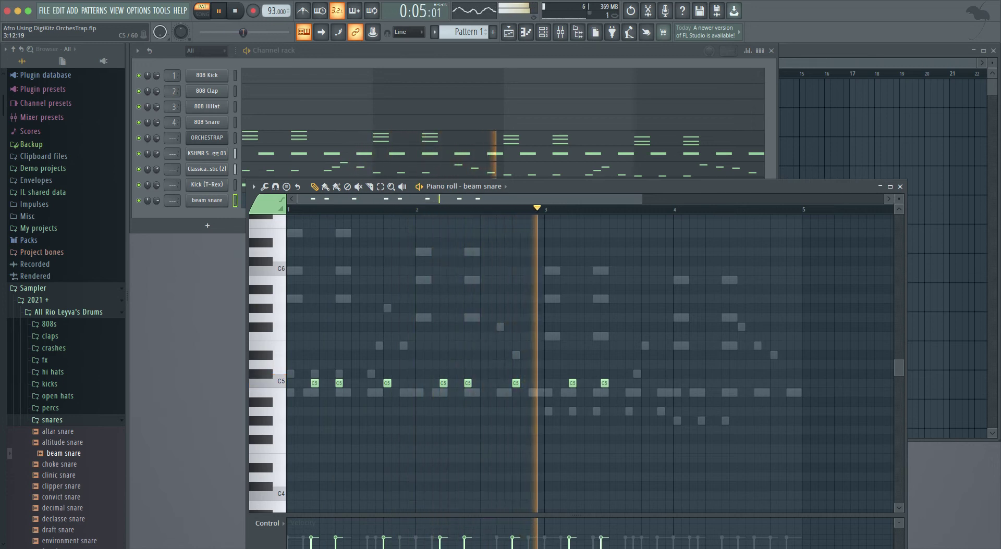
click(646, 383)
drag(604, 383, 597, 383)
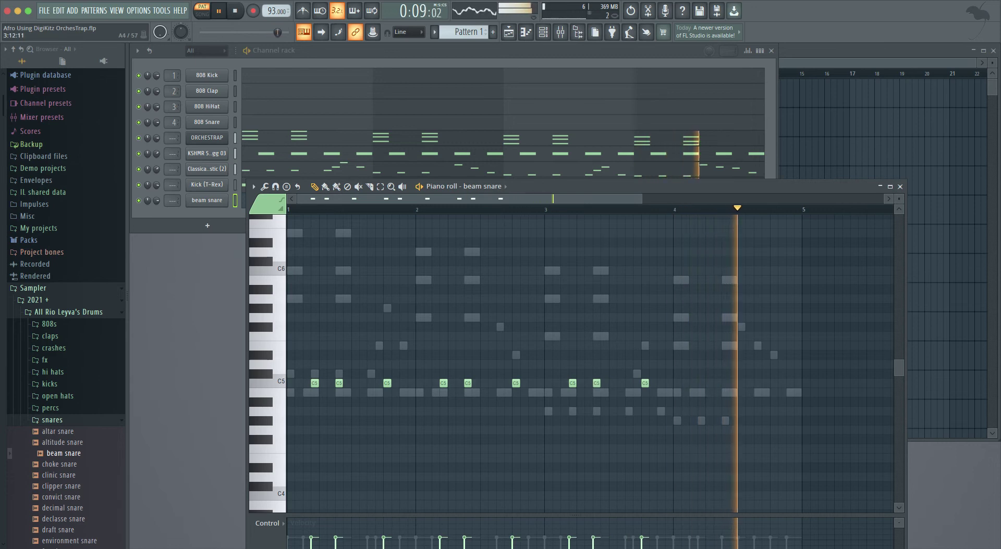
click(701, 383)
click(725, 383)
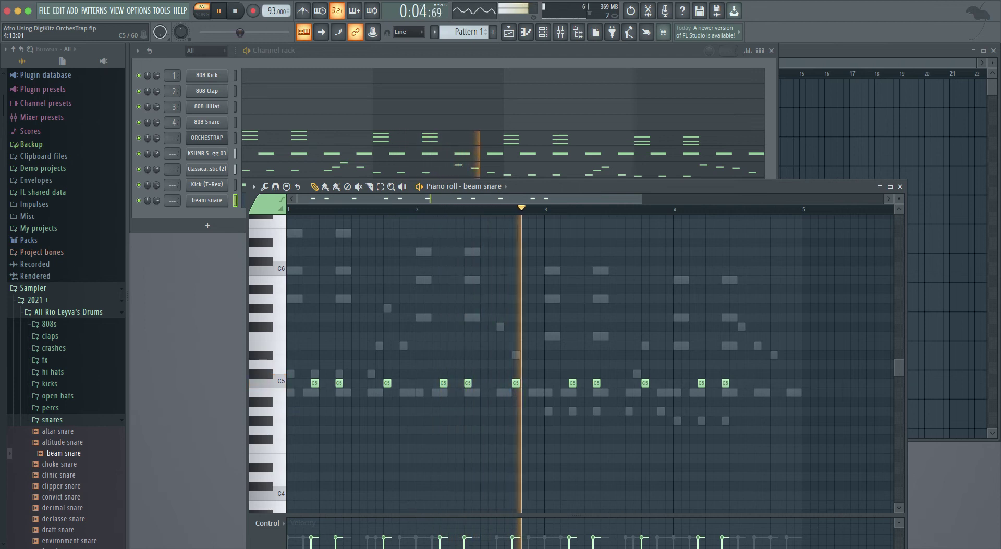
click(772, 383)
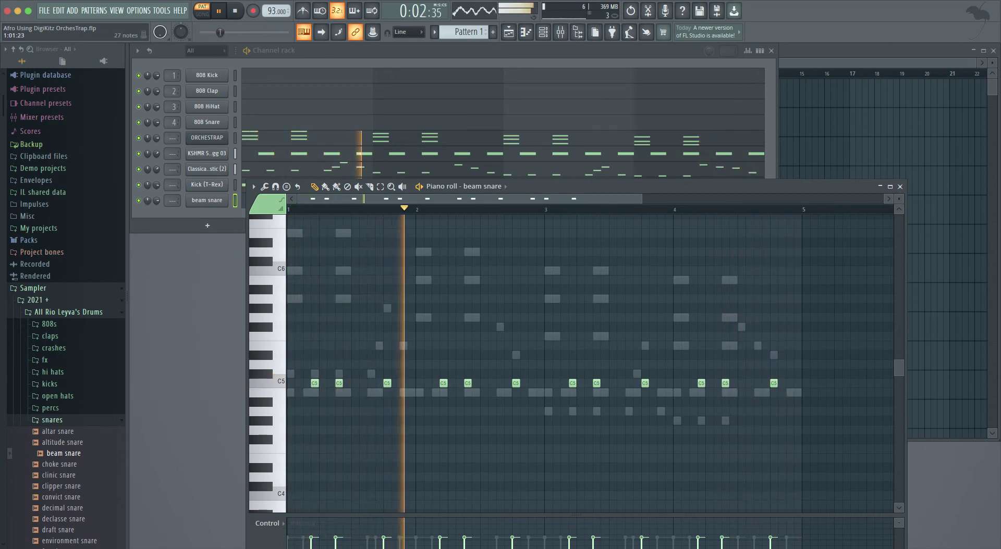
Step: Check the KSHMR shaker's notes in its piano roll and mute the shaker channel
click(247, 154)
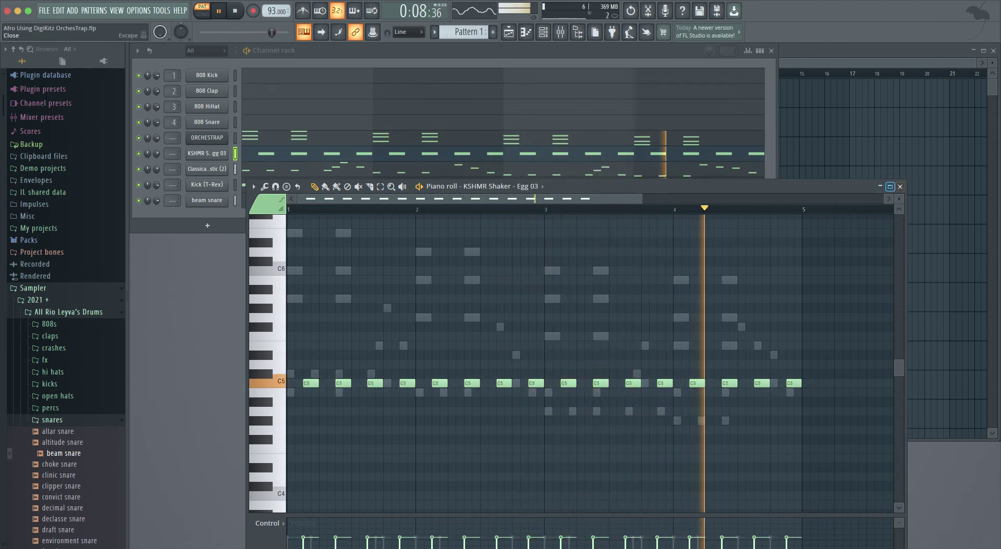
click(900, 186)
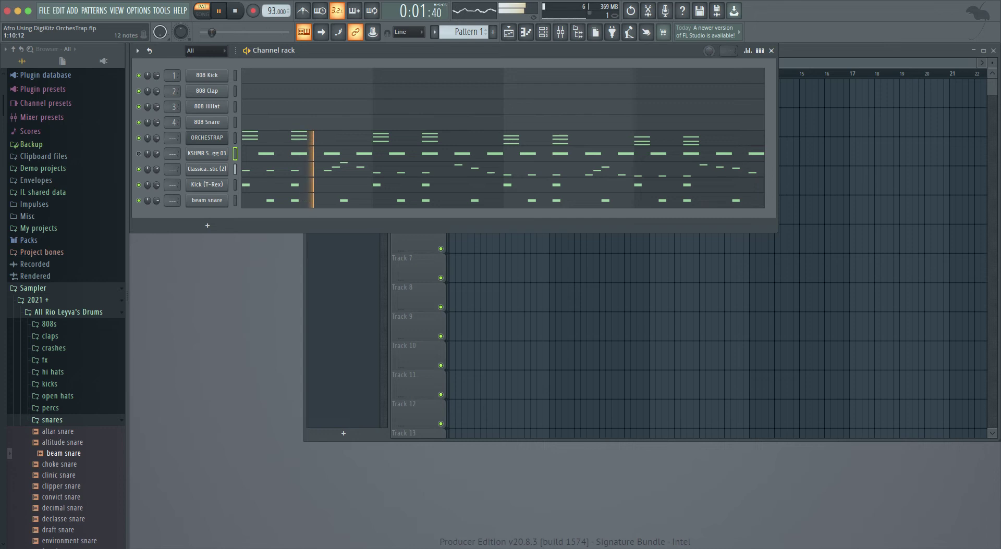
Step: Add B4 notes to the T-Rex kick on step 11 of bars 1 and 3 and step 12 of bars 2 and 4
click(388, 185)
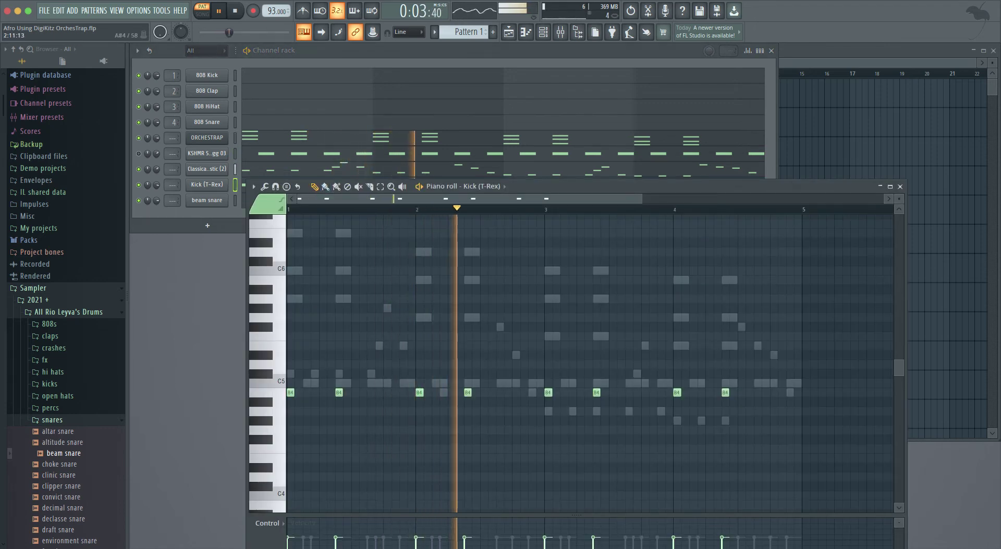
click(507, 393)
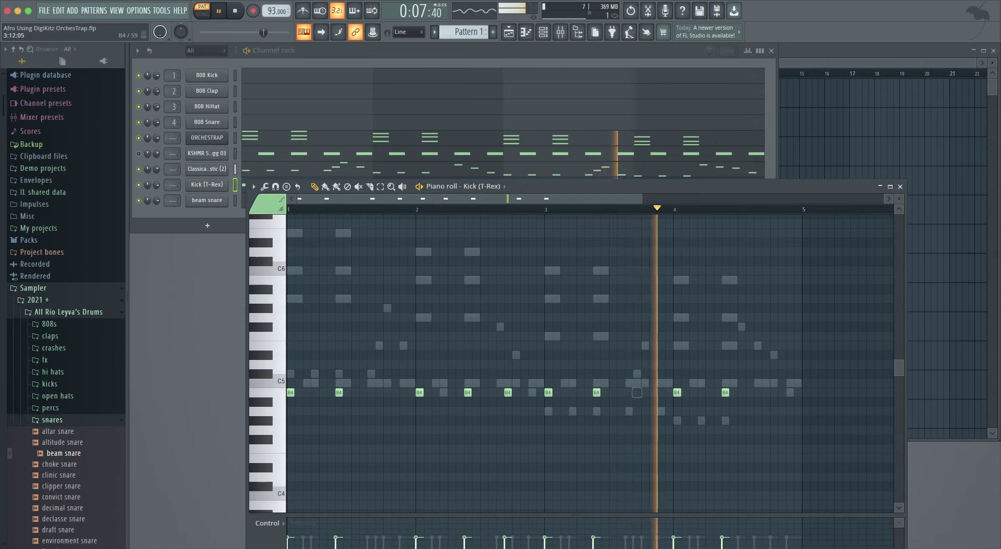
key(m)
key(m)
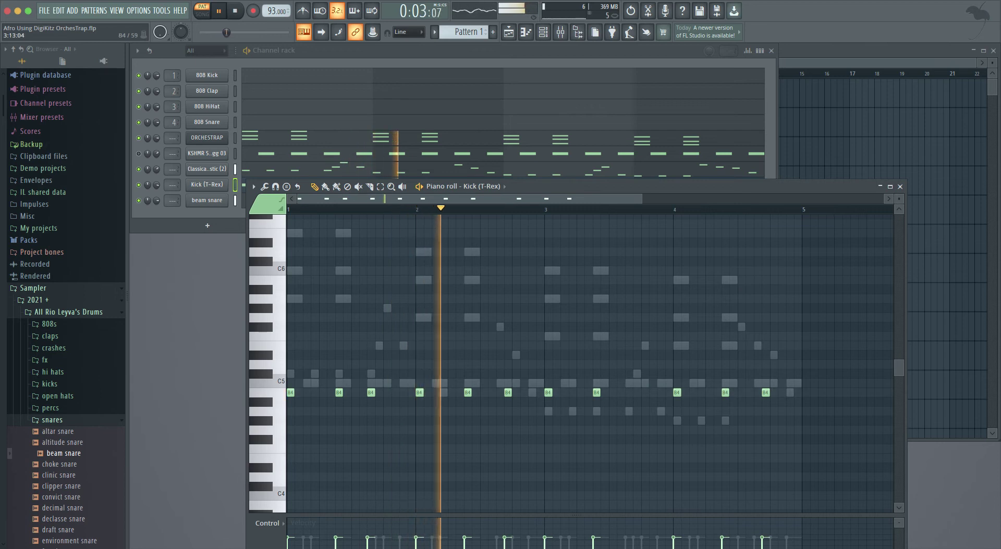
click(628, 393)
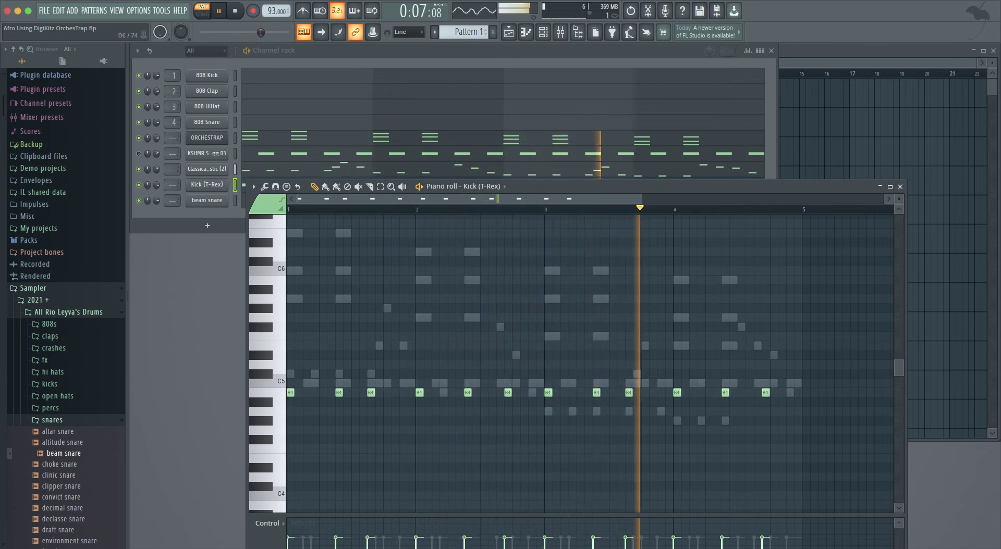
Step: Add extra C5 beam snare notes on step 15 of bar 4 and step 16 of bar 2
key(F6)
click(344, 200)
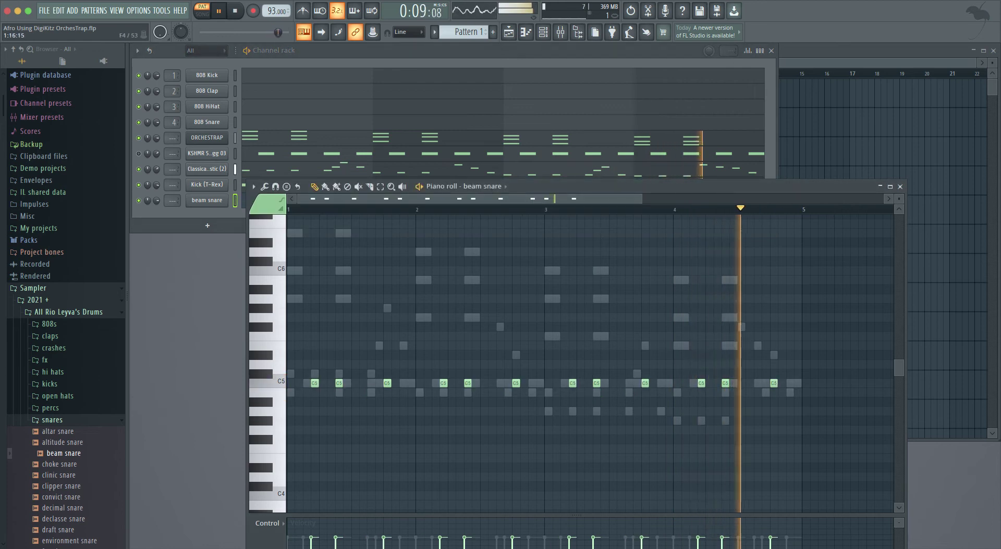
click(789, 383)
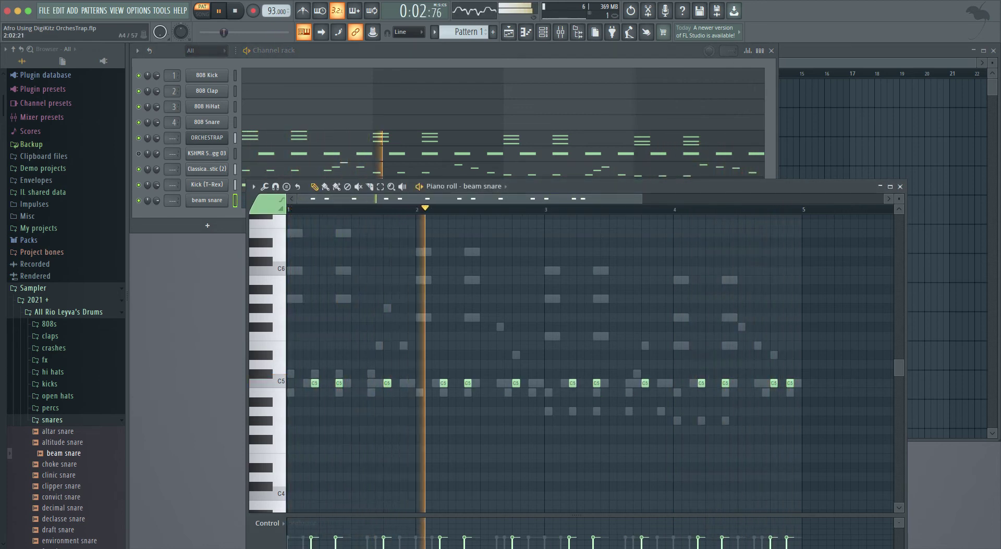
click(539, 384)
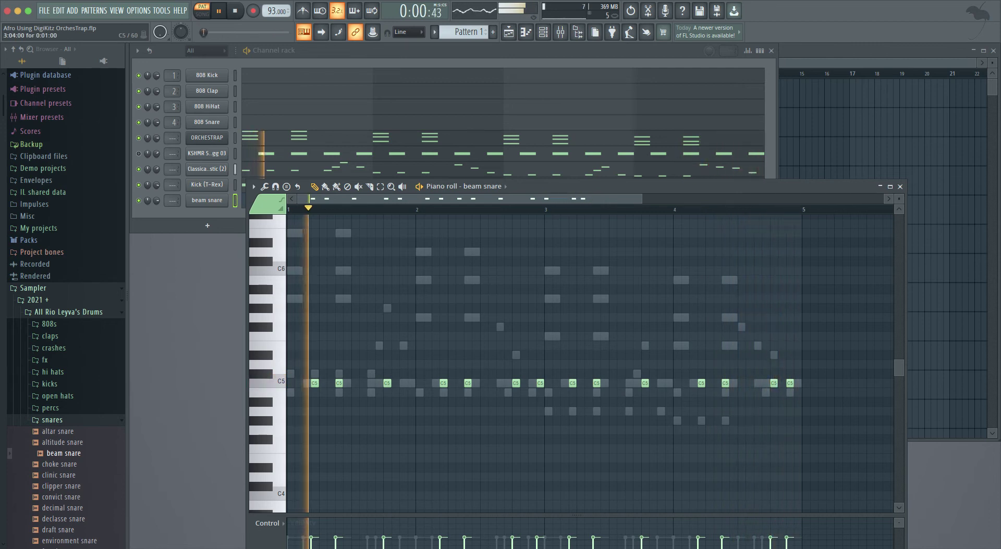
Step: Shift the last extra C5 beam snare notes to step 16 of bar 4 and step 15 of bar 2
click(797, 384)
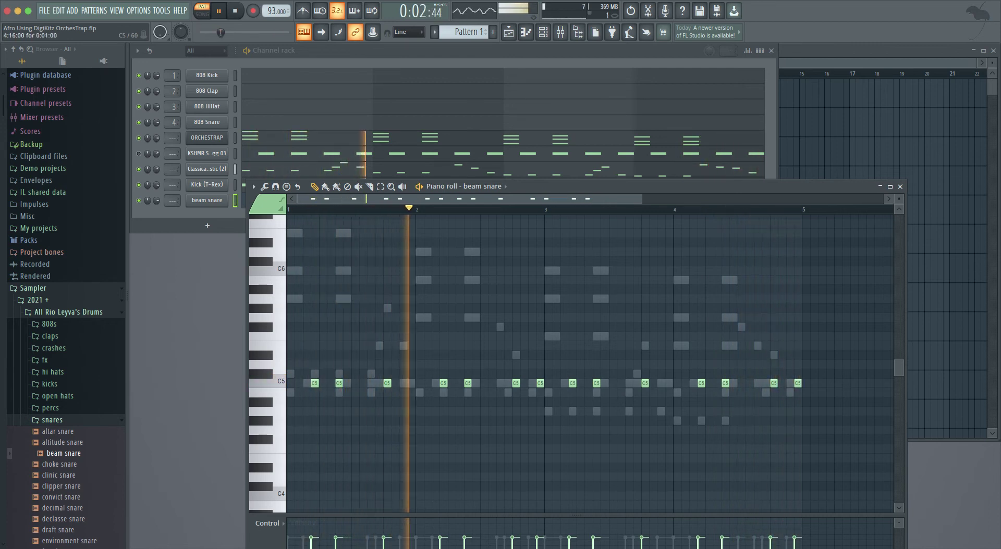
click(532, 384)
right_click(539, 383)
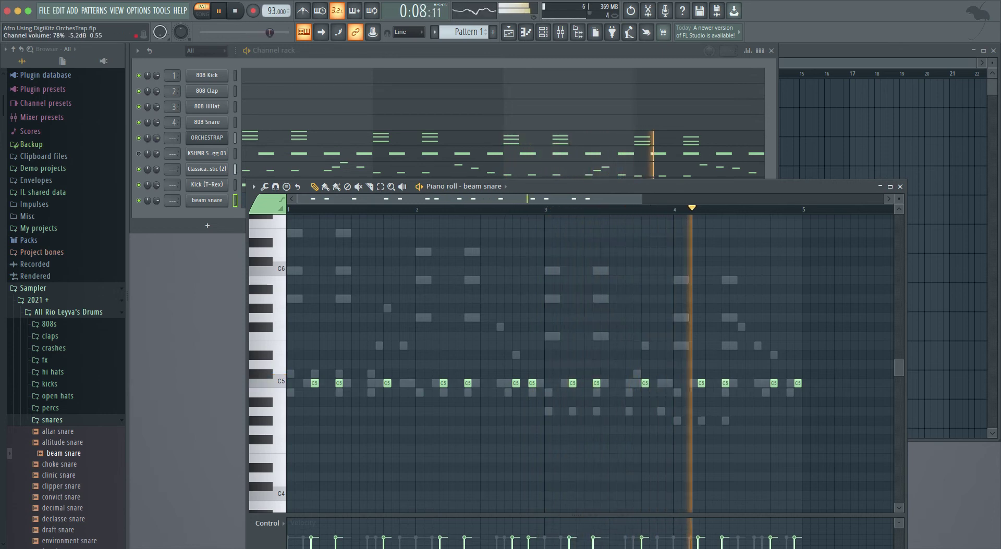
Step: Toggle the KSHMR shaker channel's mute to compare the groove with and without it, and open the shaker's notes in the piano roll
click(147, 200)
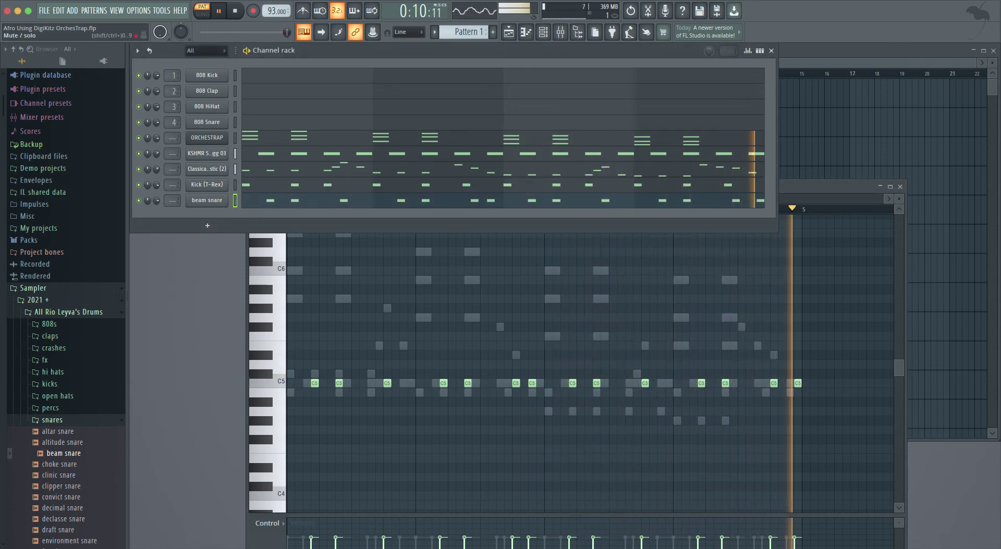
click(139, 154)
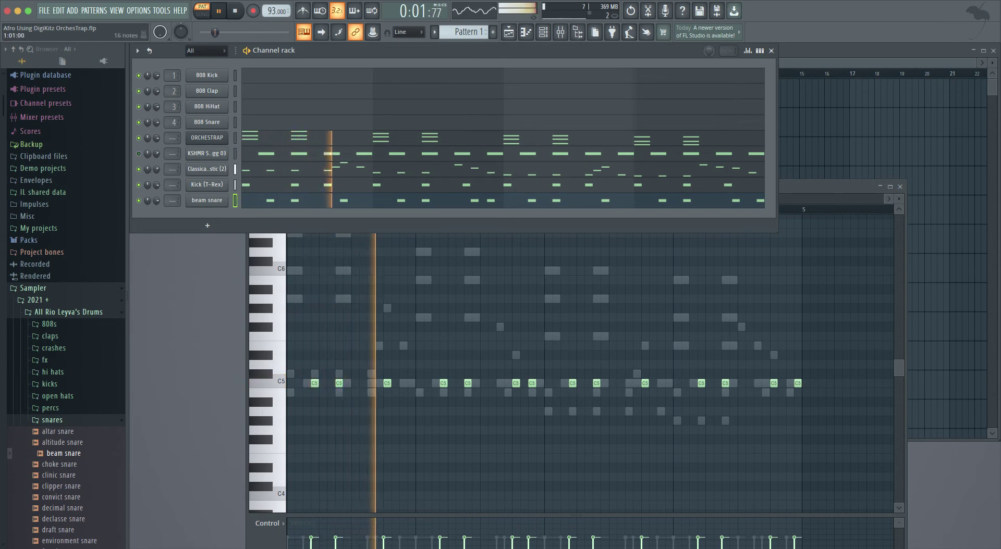
click(245, 154)
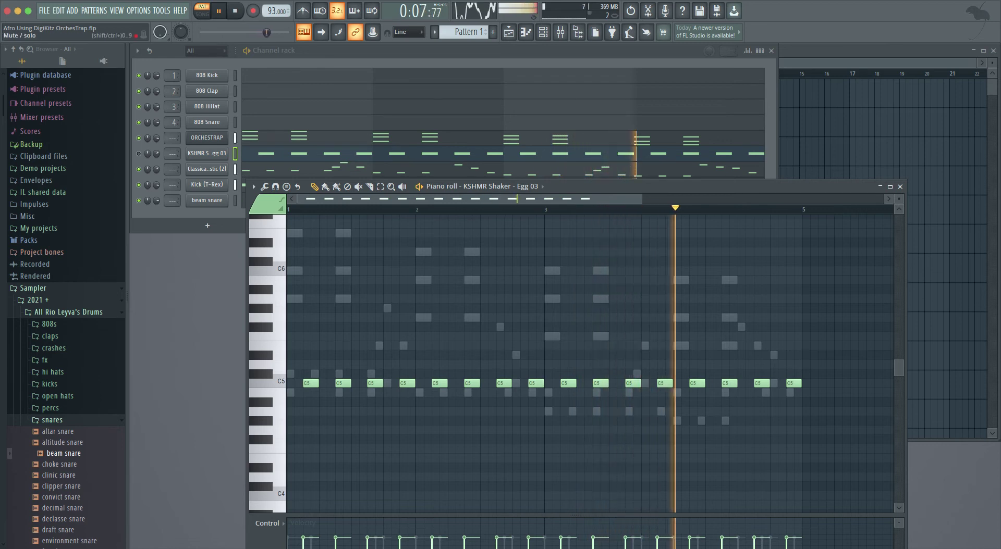
click(139, 153)
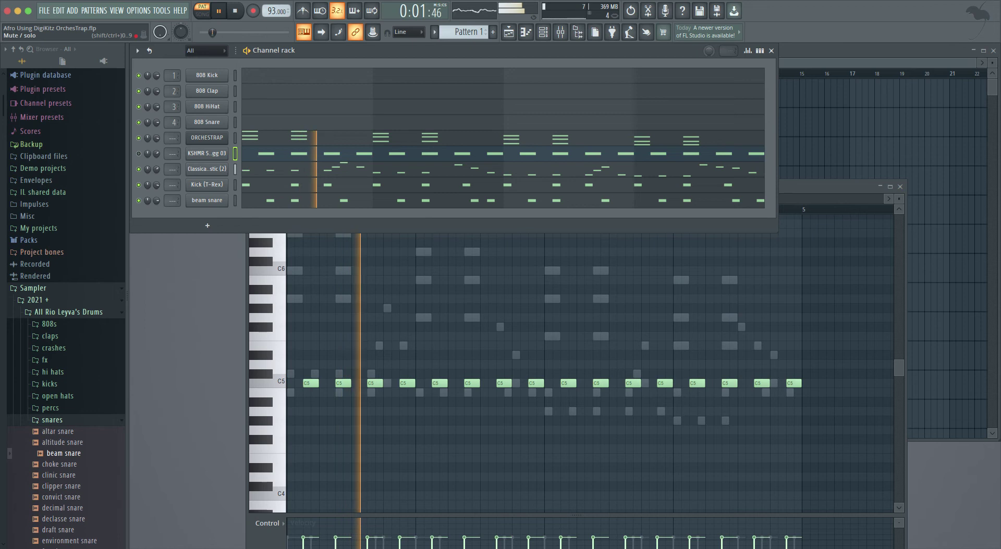
Step: Delete the KSHMR shaker's C5 notes on steps 3 and 11 of all four bars and close the piano roll
right_click(311, 383)
right_click(377, 384)
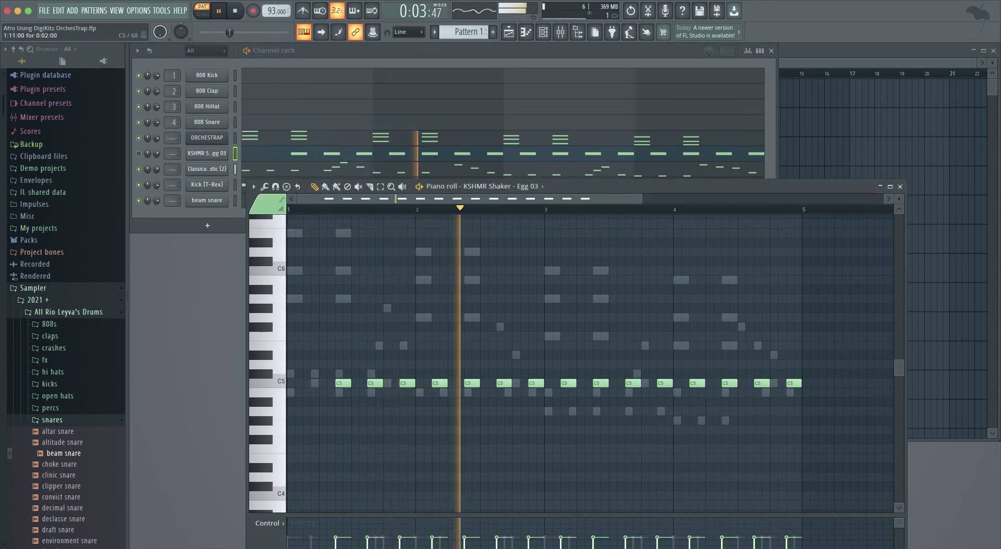
key(space)
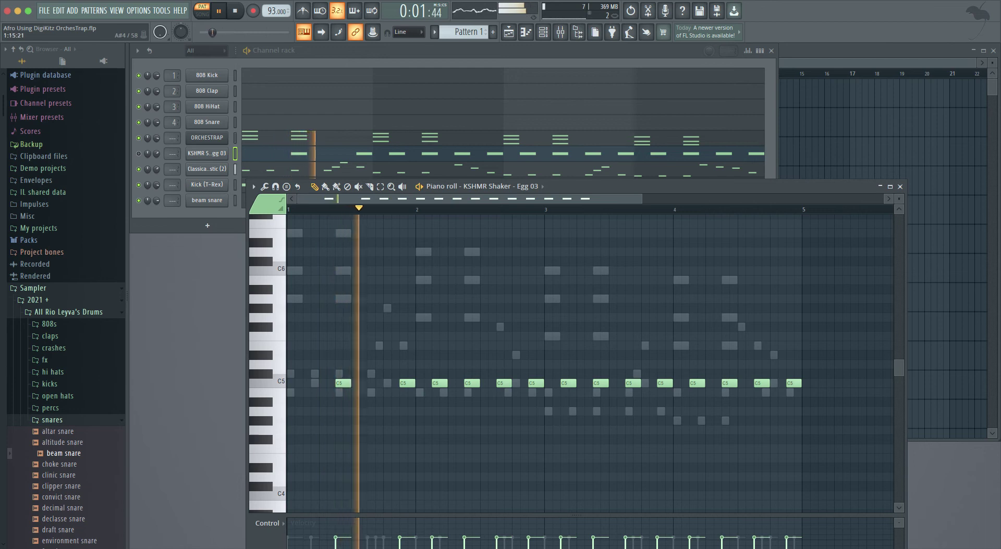
key(space)
key(space)
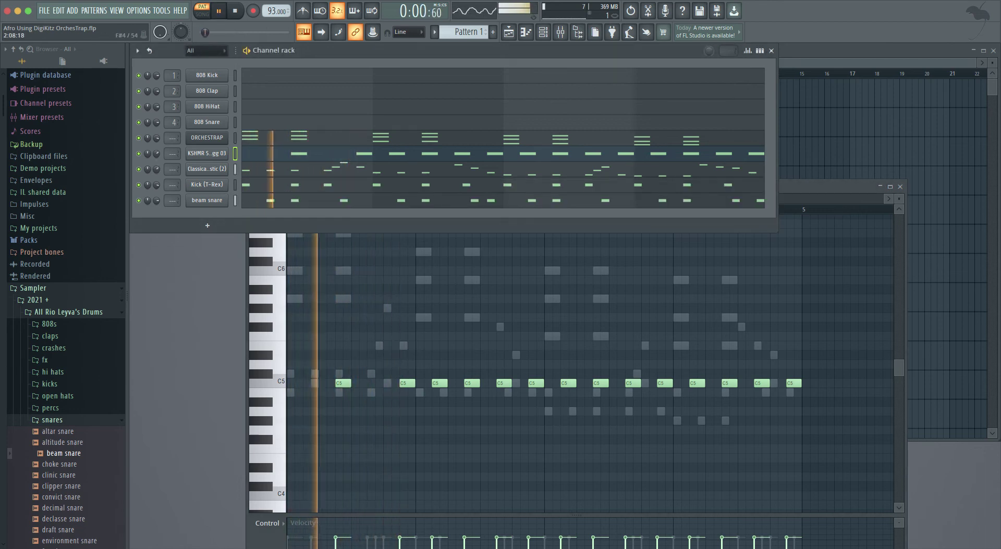
right_click(503, 383)
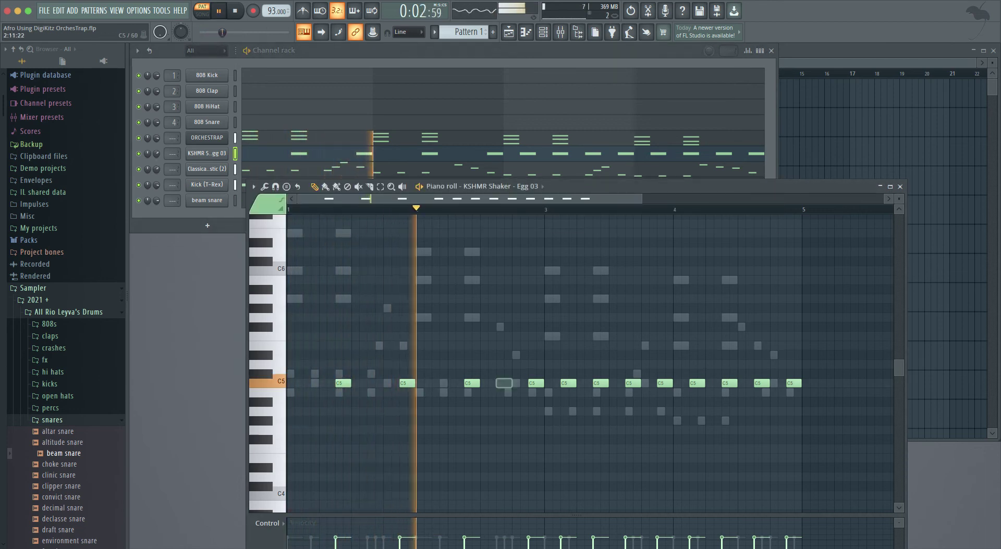
right_click(564, 383)
right_click(629, 383)
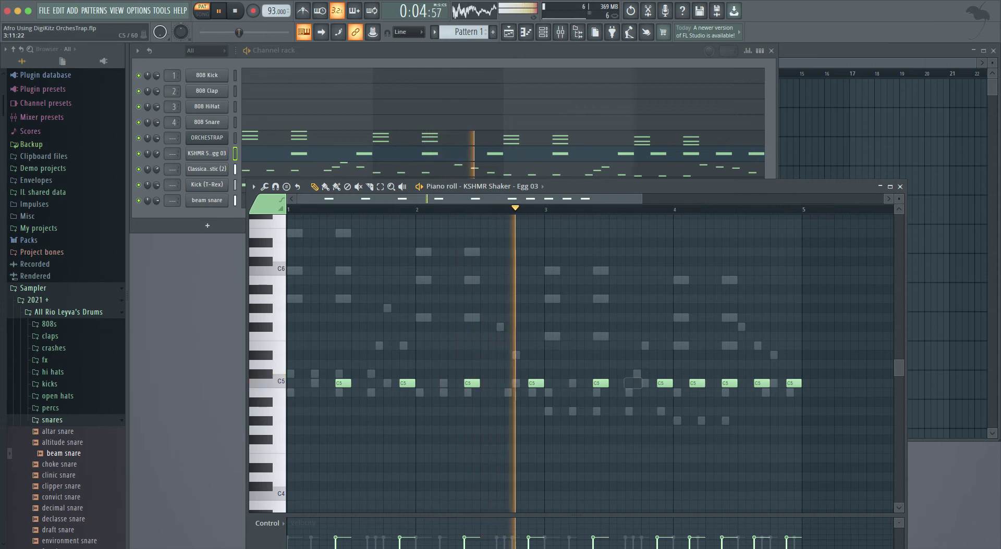
right_click(693, 383)
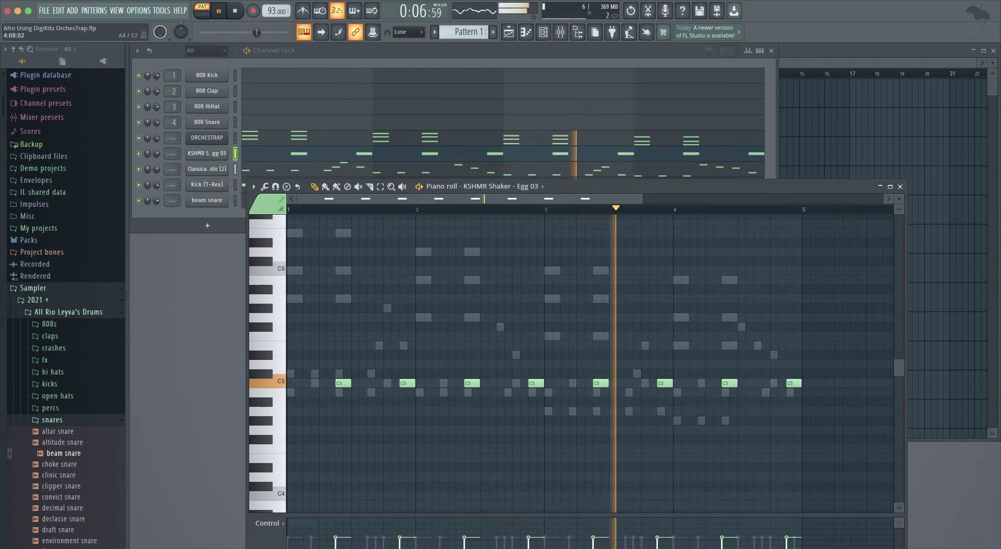
key(Escape)
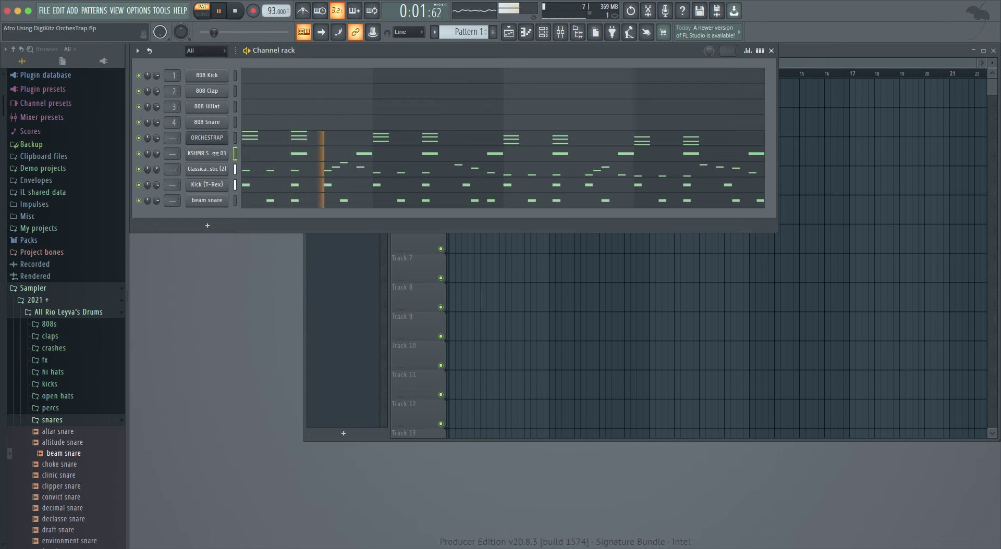
Step: Load the cracker clap sample from the claps folder into a new channel and close its sampler settings
click(52, 420)
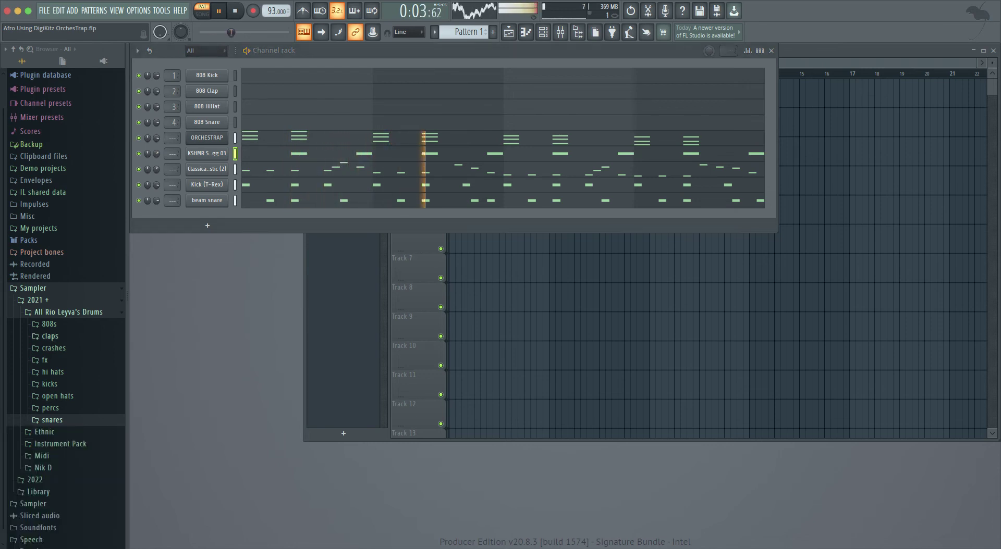
click(50, 336)
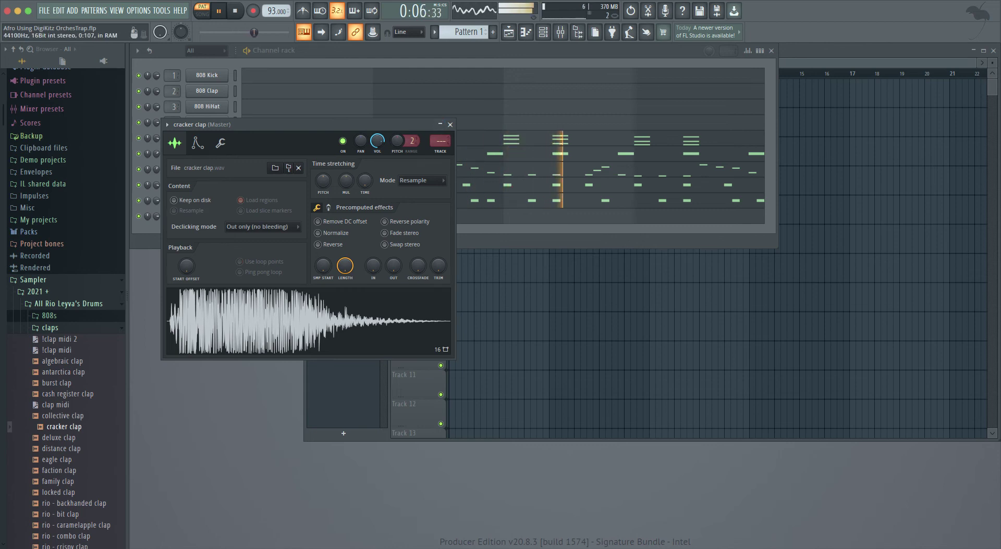
click(450, 124)
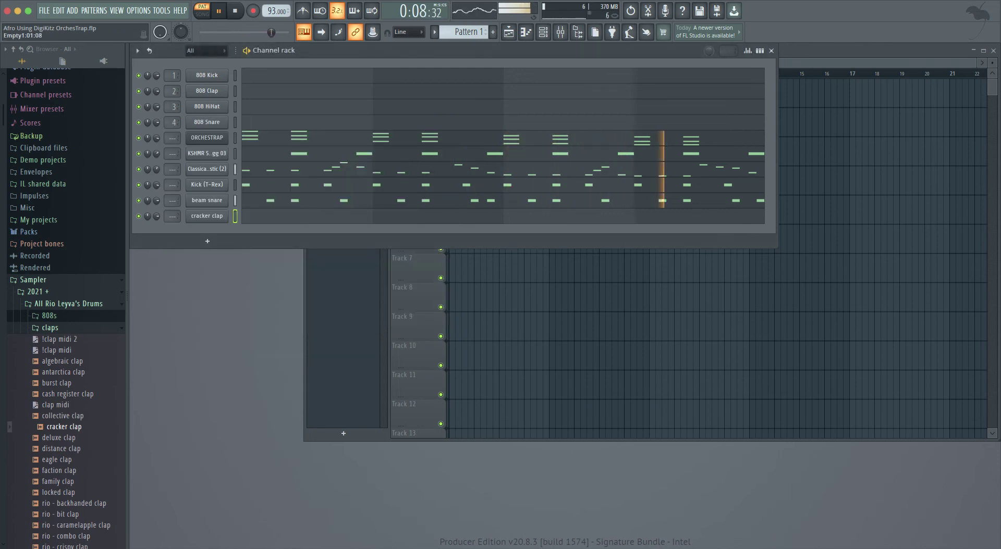
Step: Place C5 cracker clap notes on steps 4 and 13 of all four bars and set the clap's channel volume to 79%
click(251, 216)
click(314, 383)
click(386, 383)
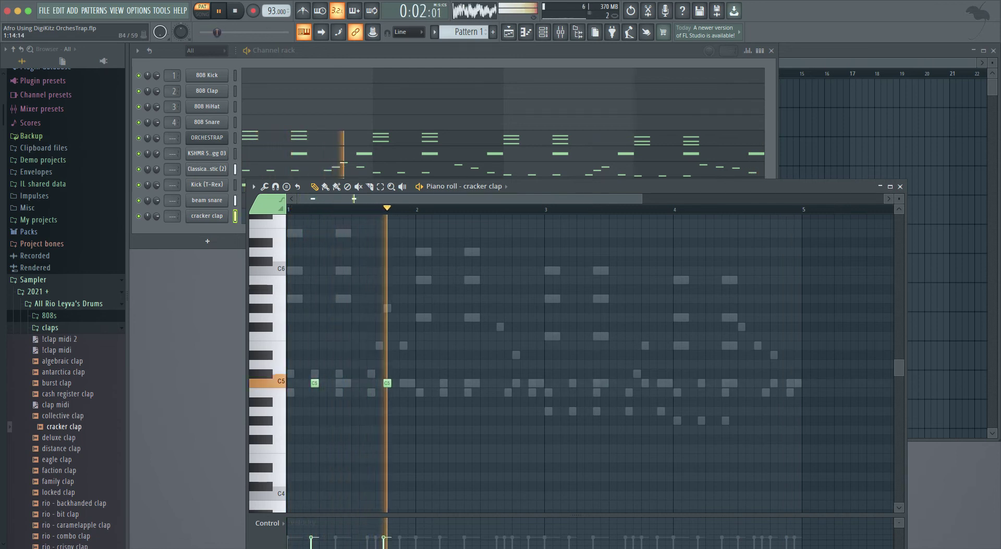
click(443, 384)
click(515, 383)
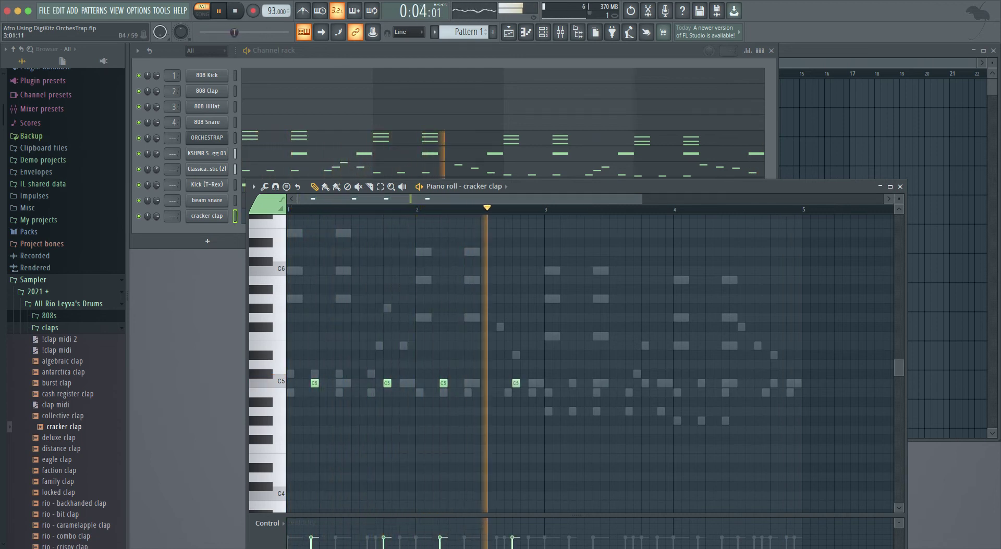
key(z)
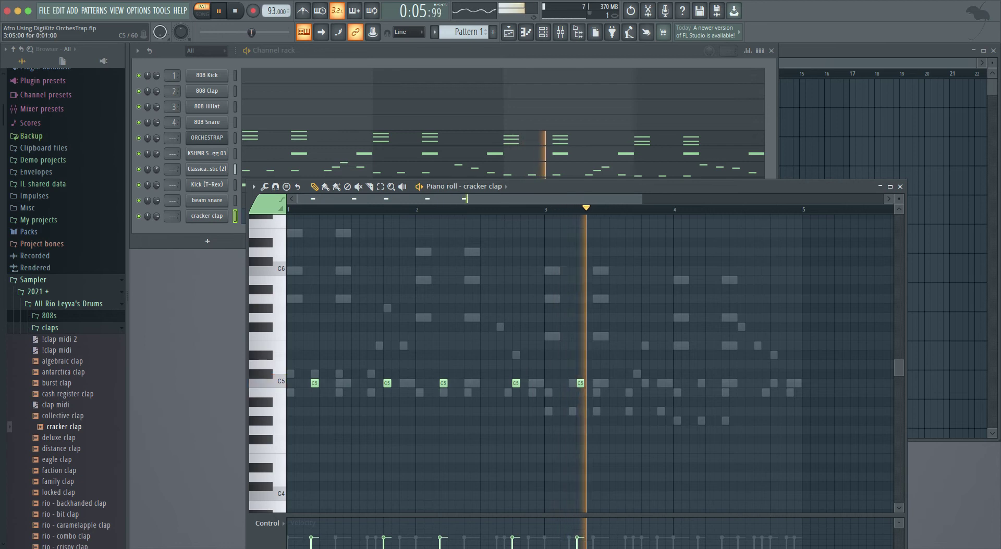
key(z)
key(z)
key(z)
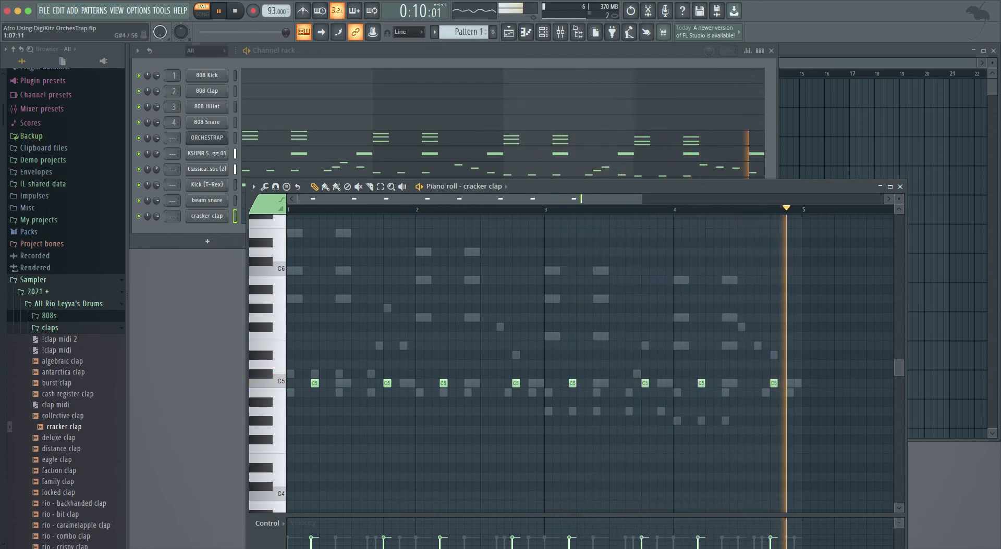
drag(156, 217, 156, 224)
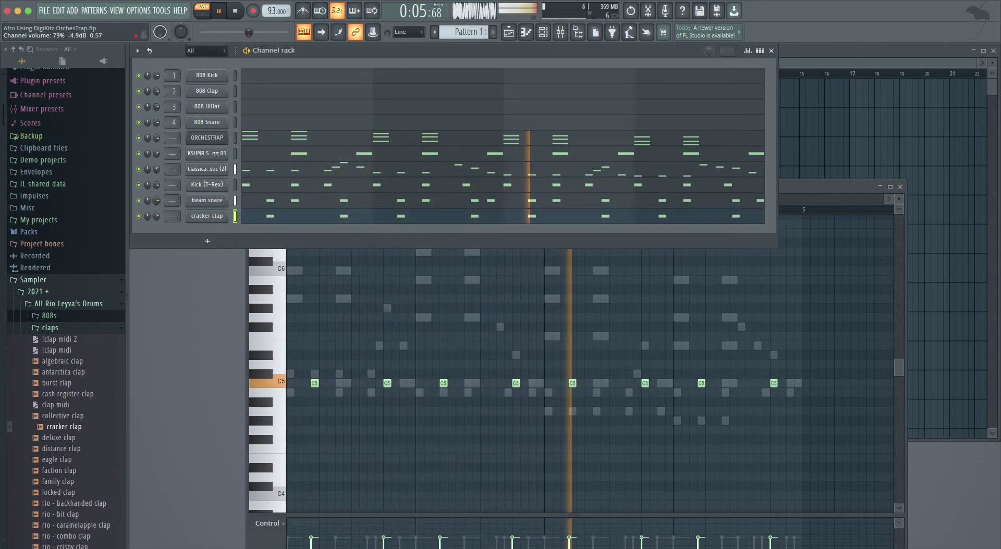
Step: Collapse the claps folder, add Heat Up 3 and Kontakt channels, and open the Kontakt channel's piano roll
click(50, 328)
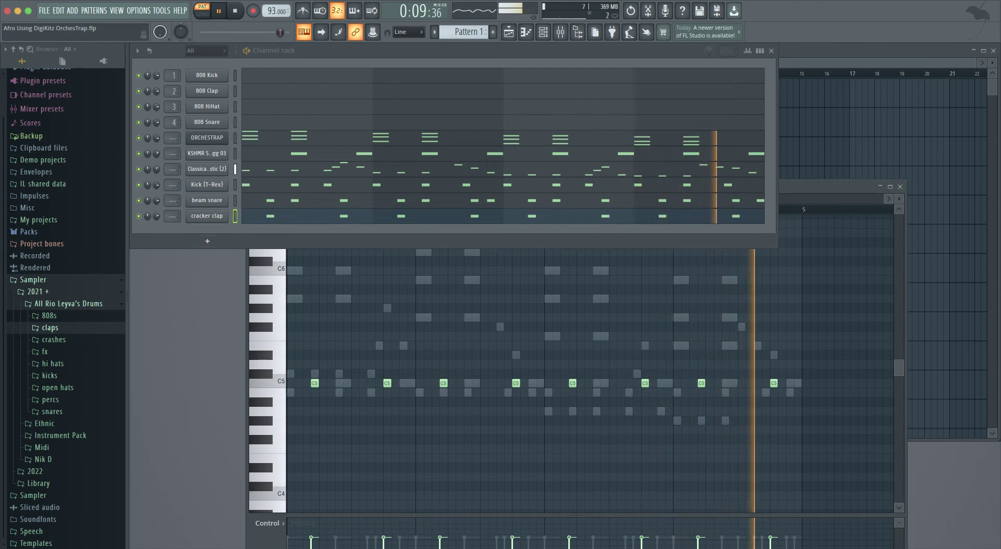
key(space)
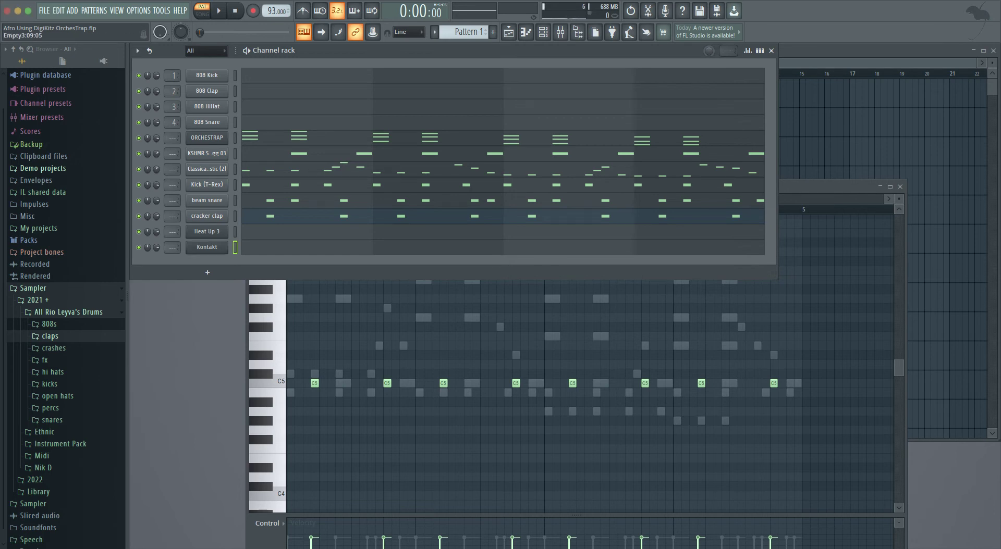
click(252, 232)
click(243, 233)
click(252, 245)
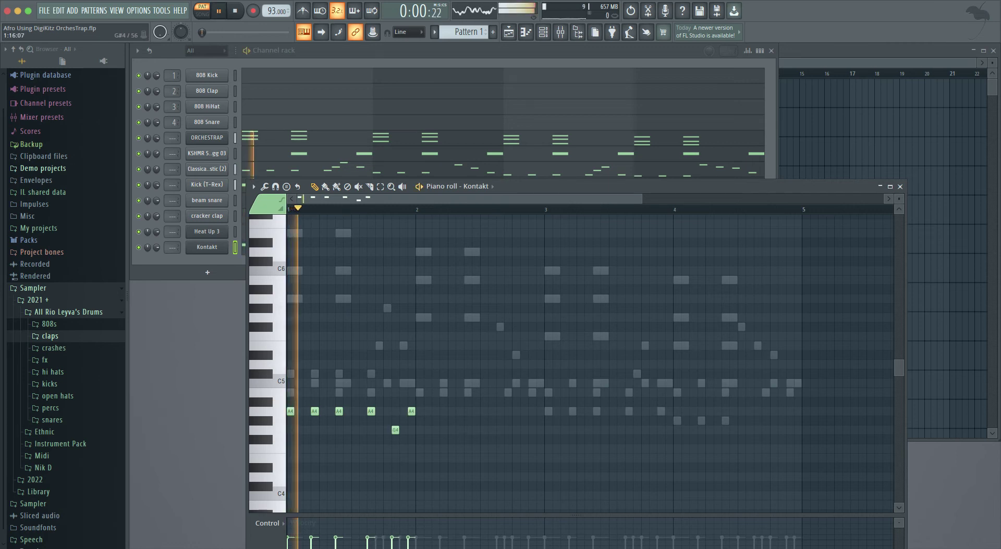
Step: Write Kontakt notes on steps 1, 4, 7, 11, 13 and 15, using A4 and G4 in bar 1 and G4 and F4 in bar 2
drag(395, 431, 387, 431)
key(space)
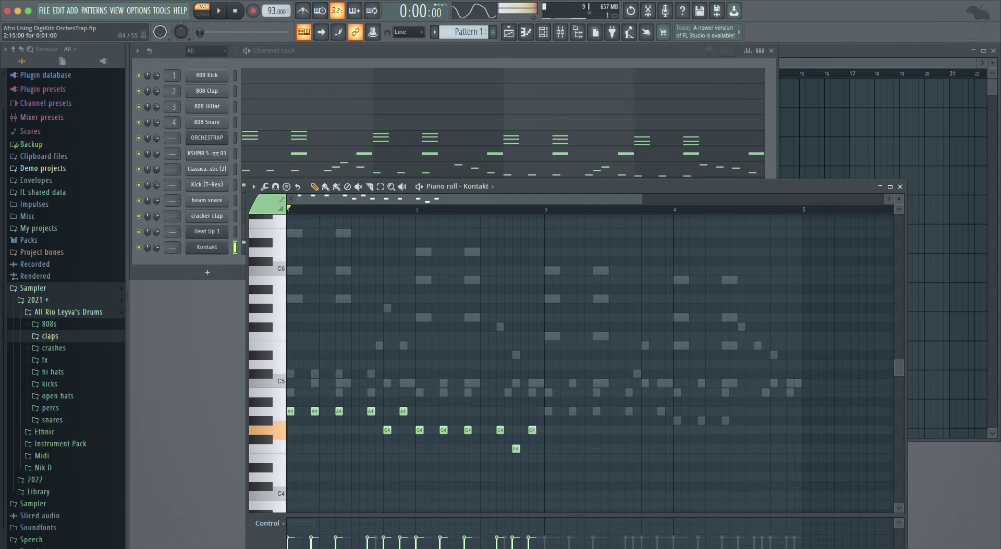
key(space)
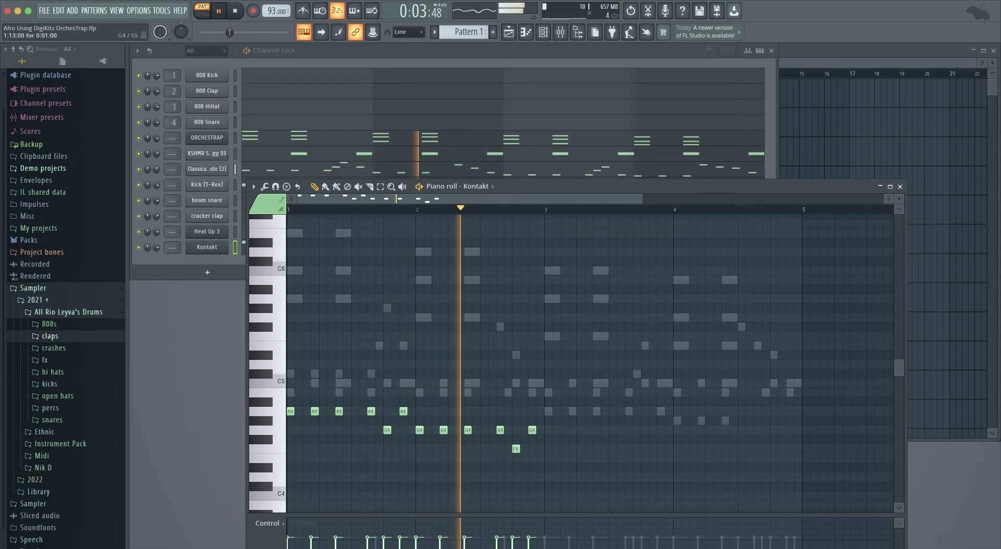
Step: Remove the Kontakt notes on steps 4 and 13 of bars 1 and 2 while checking the line against playback
key(space)
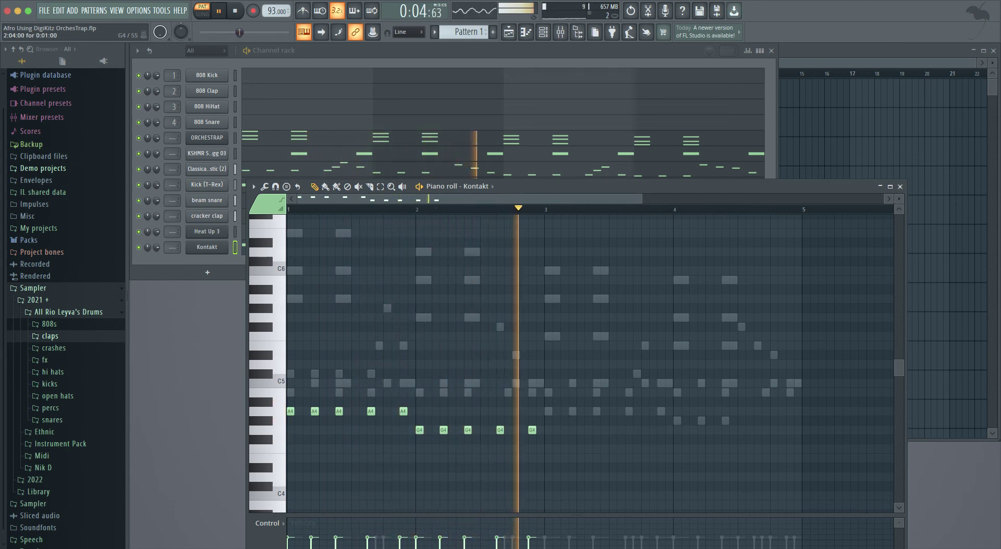
key(space)
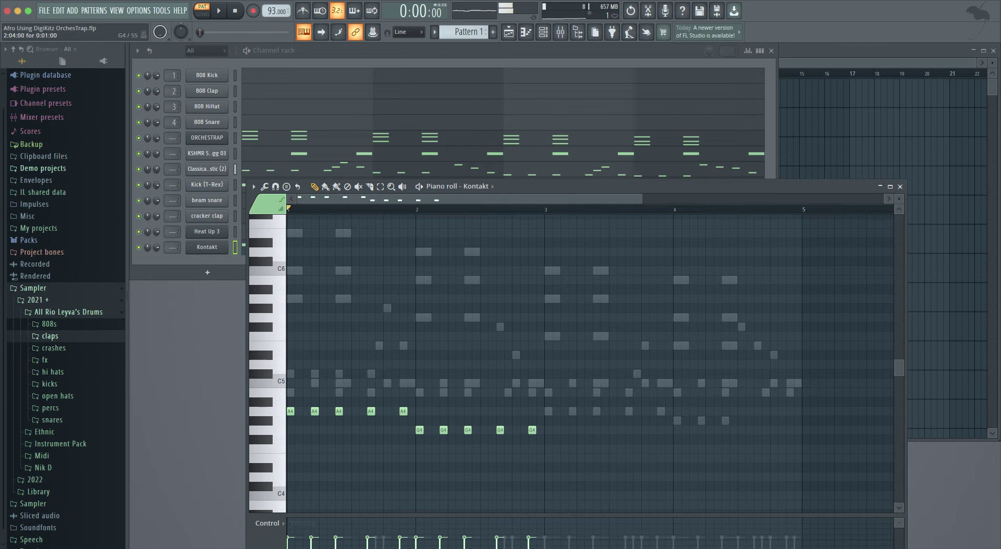
key(space)
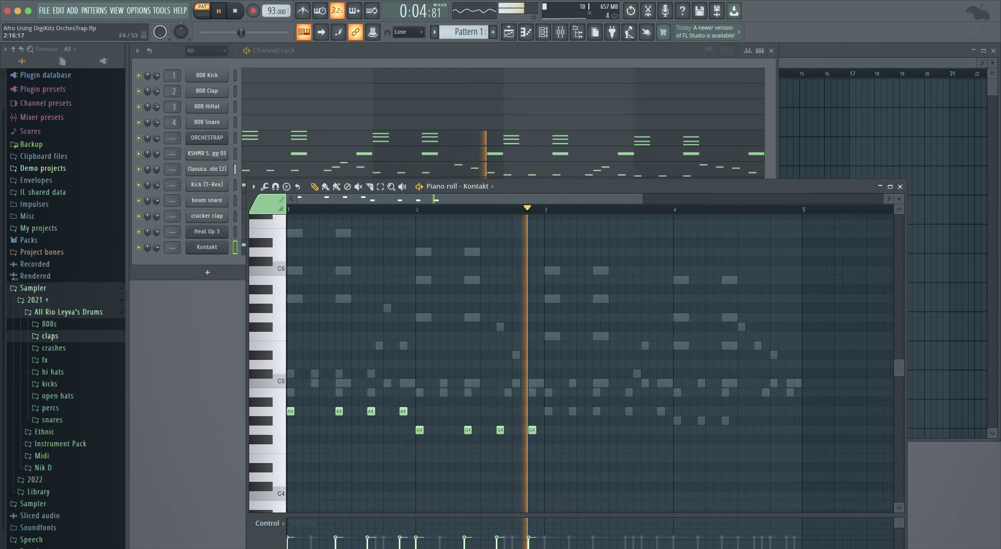
Step: Continue the Kontakt line on steps 1, 7, 11 and 15 with F4 notes in bar 3 and E4 notes in bar 4
key(space)
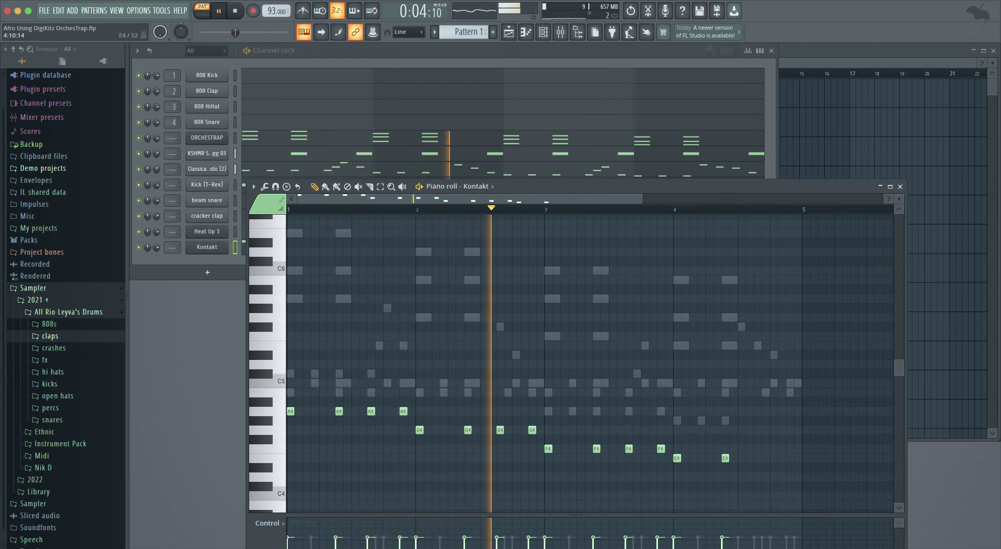
click(758, 458)
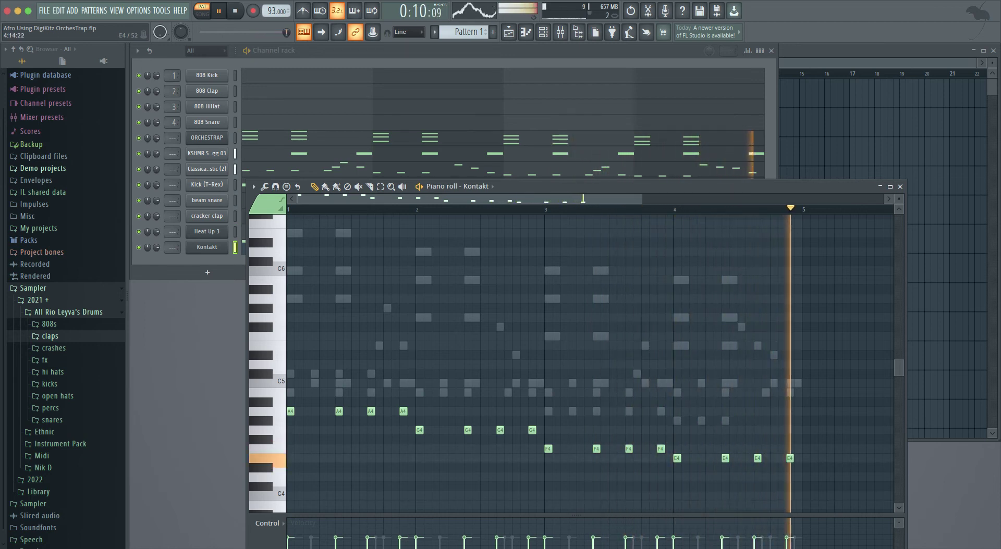
key(space)
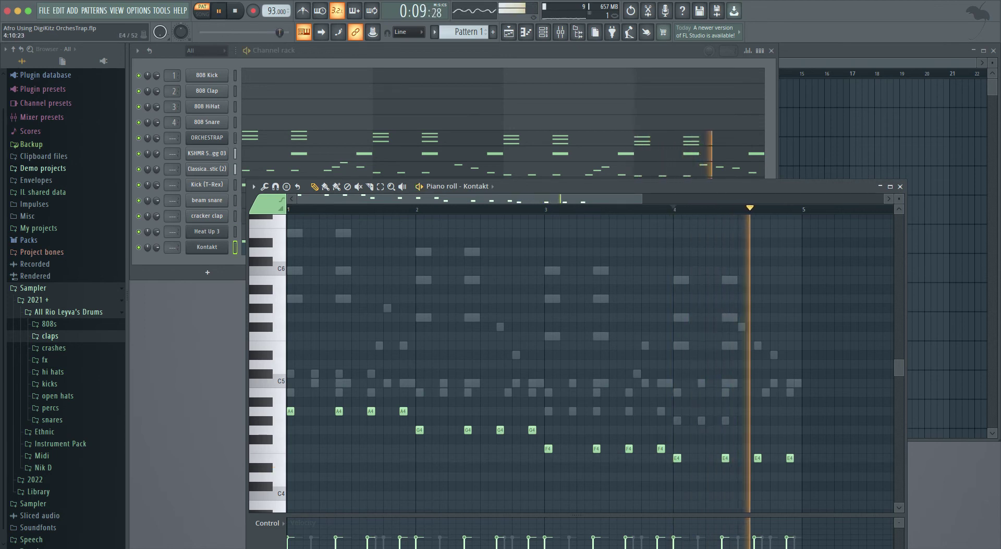
Step: Change the last two Kontakt notes of bar 4 to G4 and A4 and transpose the whole line down one octave
key(space)
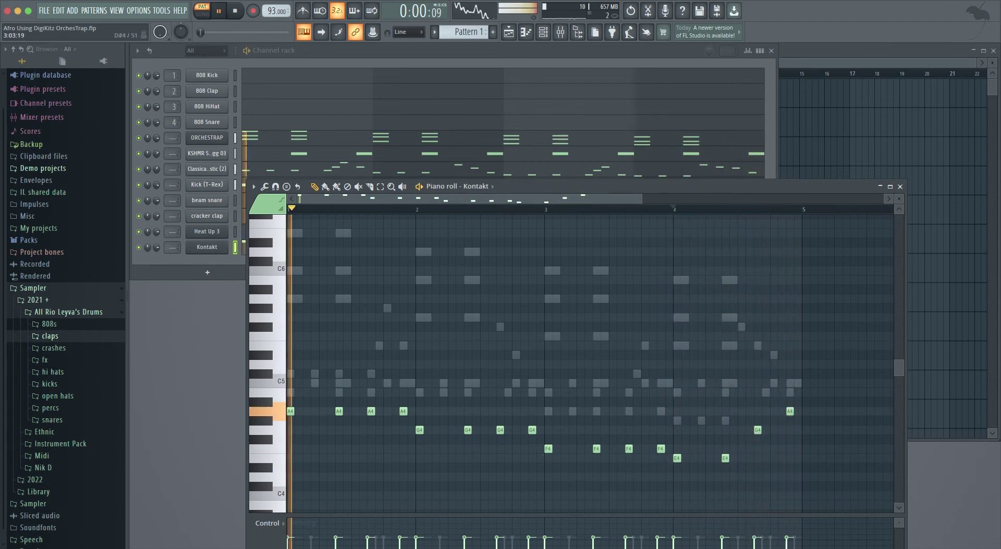
key(super+Down)
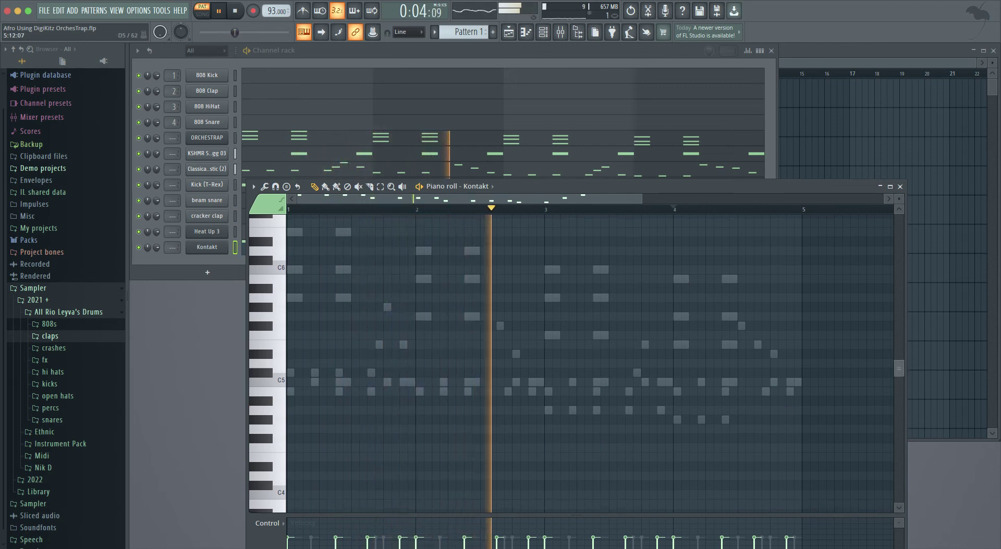
scroll(589, 359, down, 4)
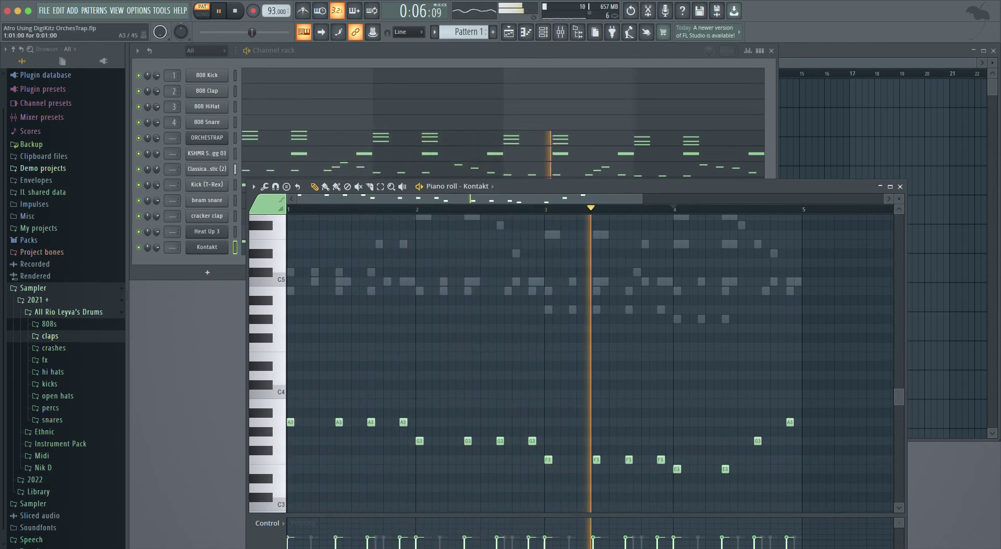
Step: Lengthen the Kontakt notes on steps 1, 7 and 11 to three steps and those on step 15 to two, across all four bars
drag(293, 423, 389, 423)
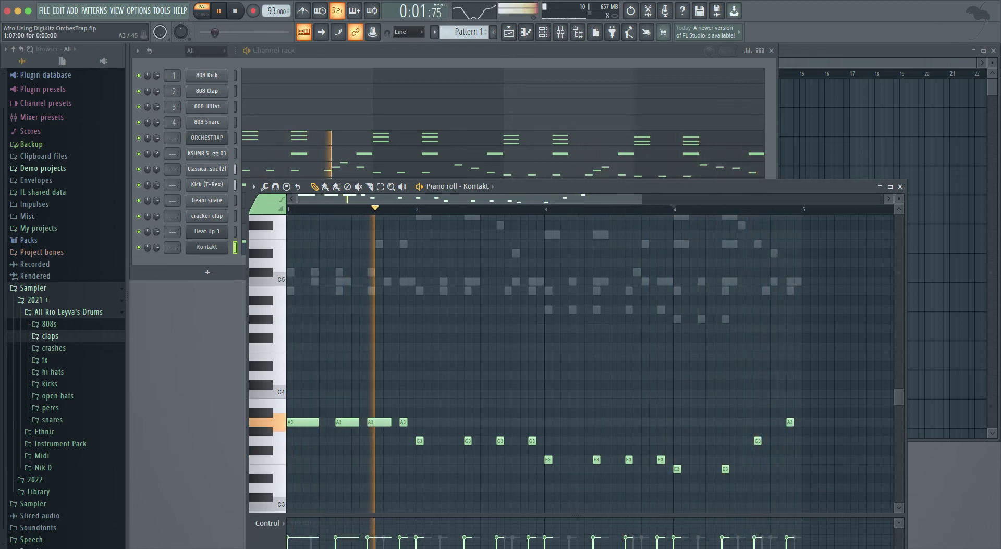
drag(406, 422, 414, 423)
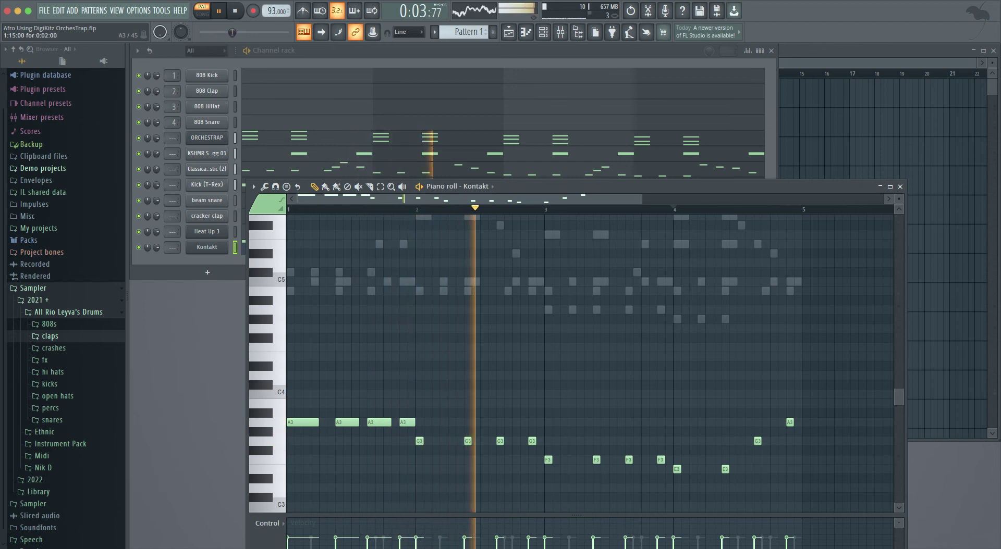
drag(156, 248, 156, 248)
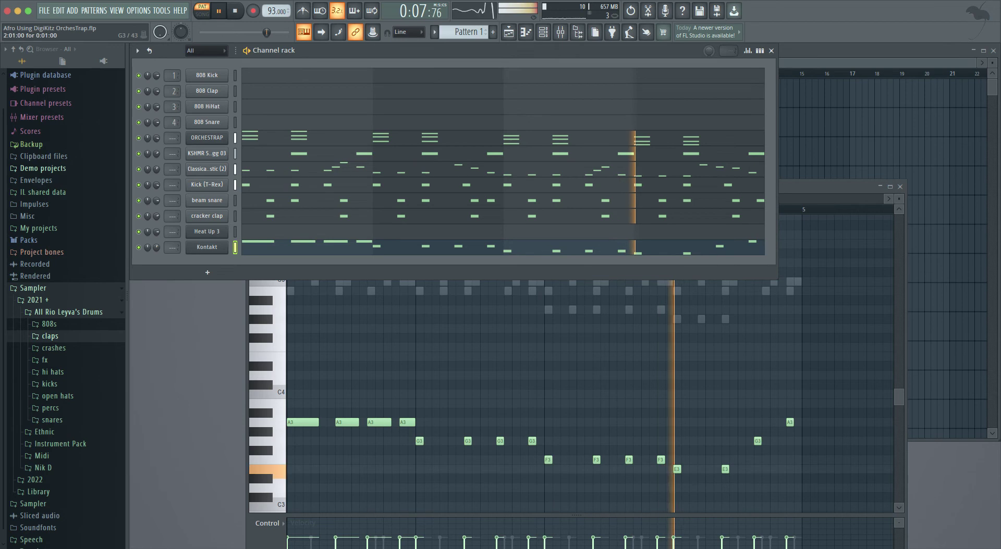
drag(423, 441, 447, 441)
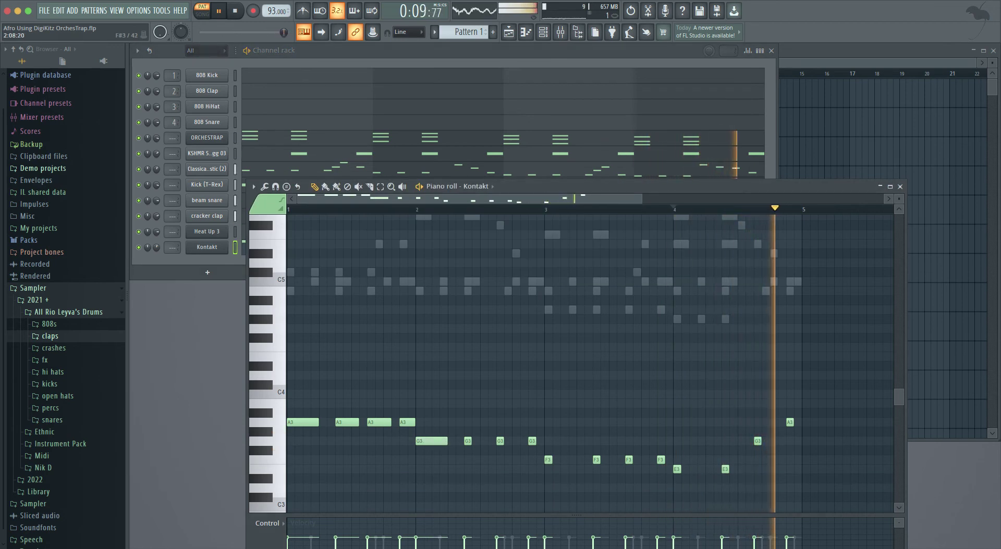
drag(317, 422, 309, 422)
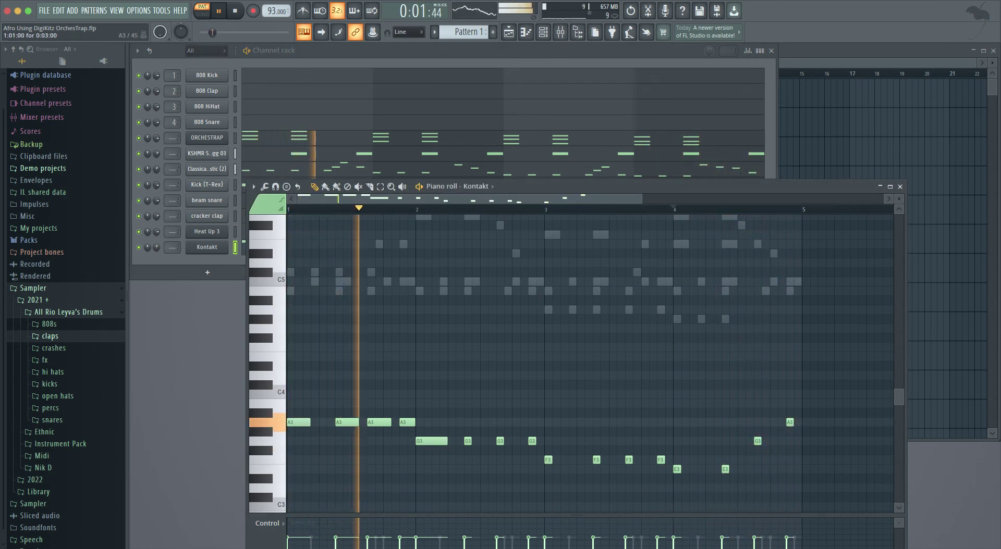
drag(446, 441, 615, 460)
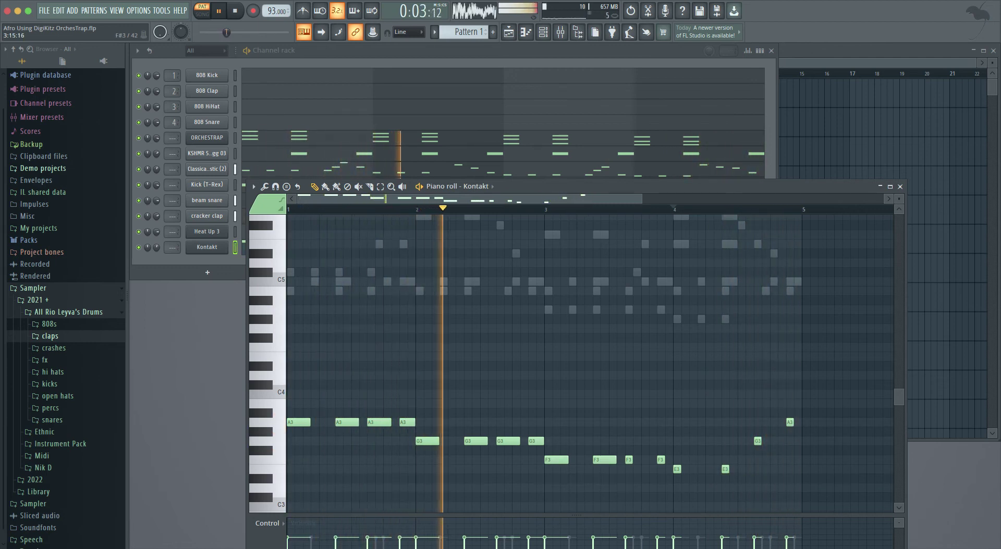
drag(631, 461, 776, 441)
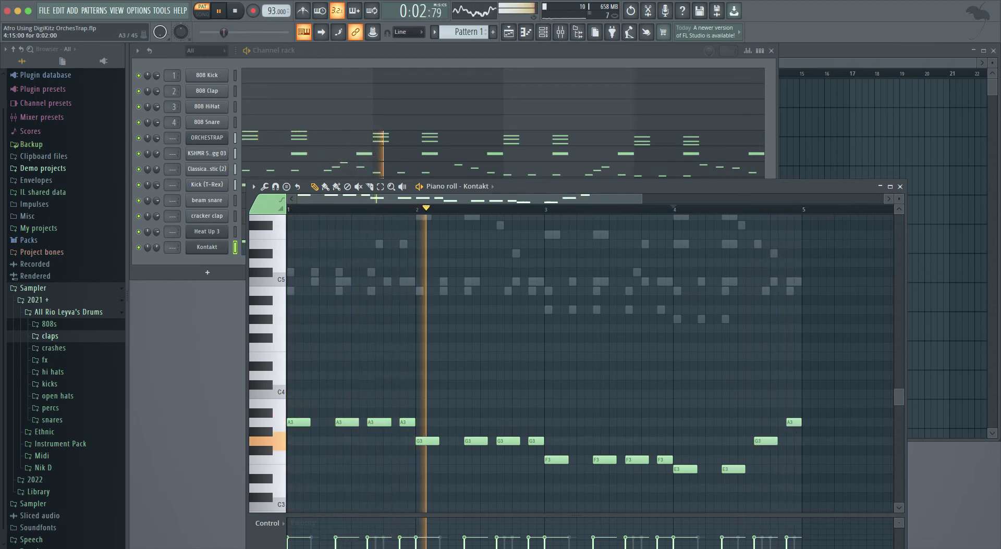
Step: Shorten the opening Kontakt notes of bars 1 and 2 to two steps each
drag(438, 441, 430, 442)
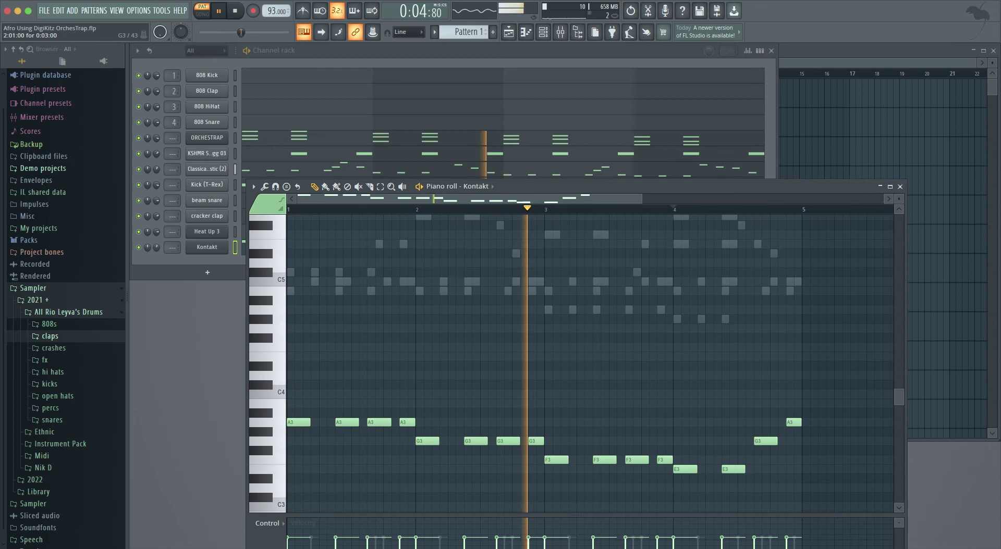
drag(309, 423, 301, 423)
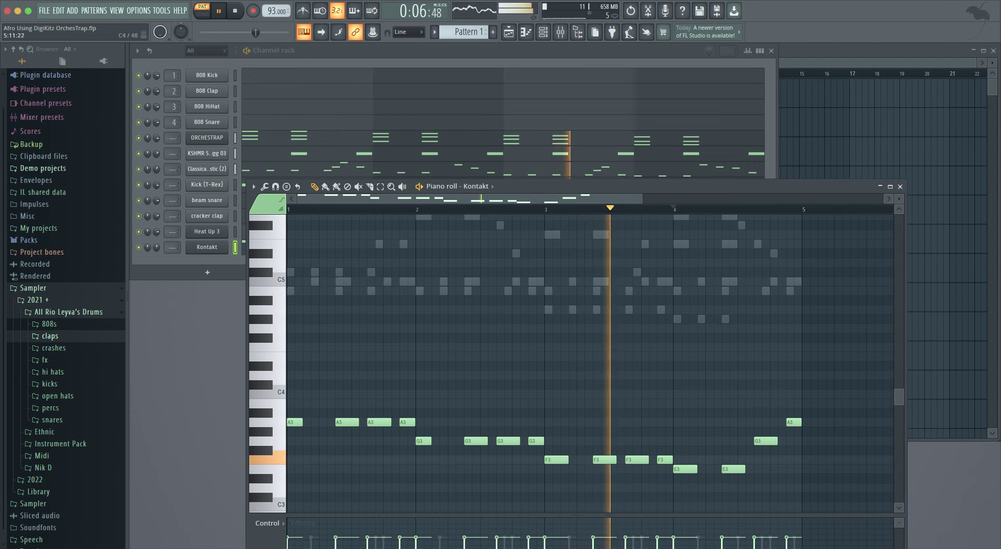
drag(792, 186, 796, 126)
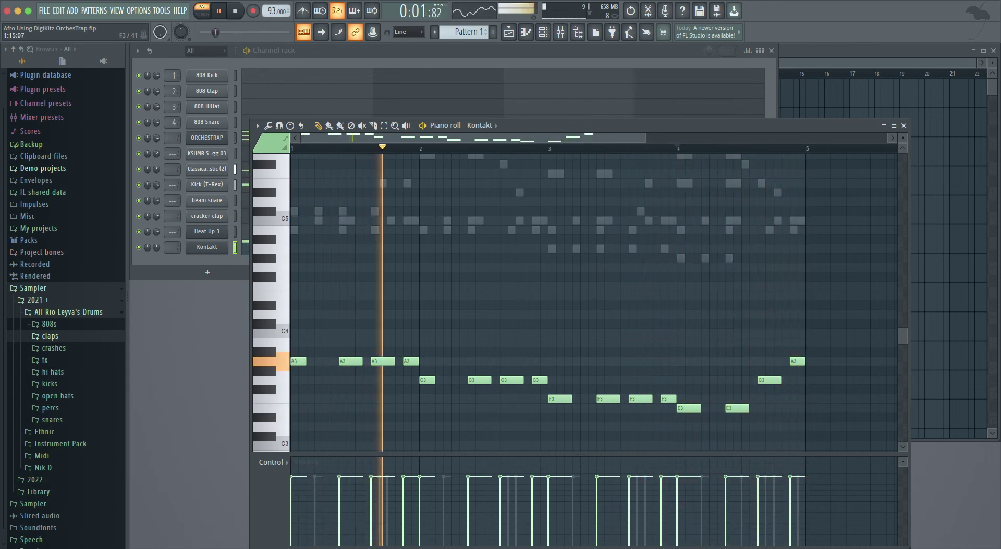
Step: Delete the Kontakt notes on step 11 of bars 2 and 4 and lengthen the opening notes of bars 1 and 2 to three steps
right_click(513, 381)
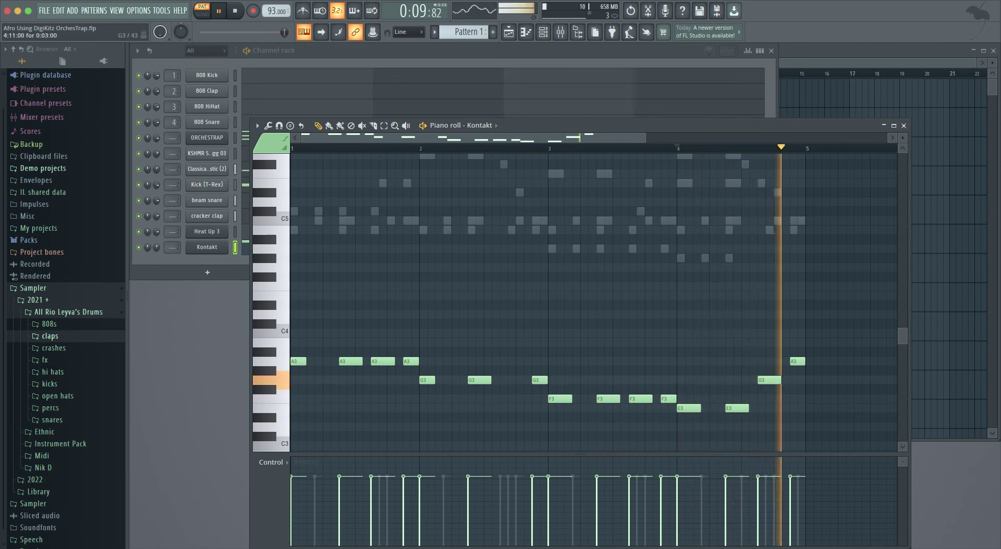
right_click(766, 380)
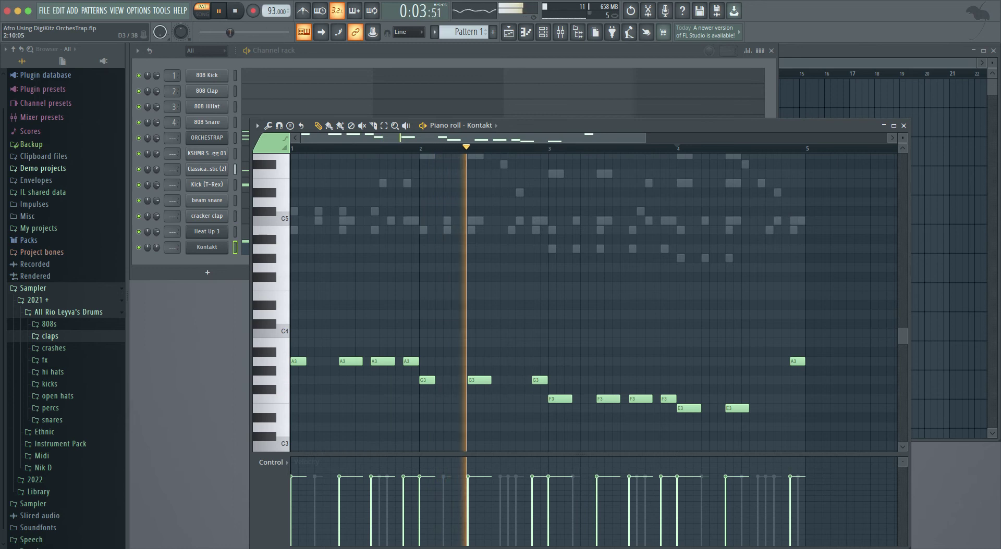
drag(433, 380, 441, 381)
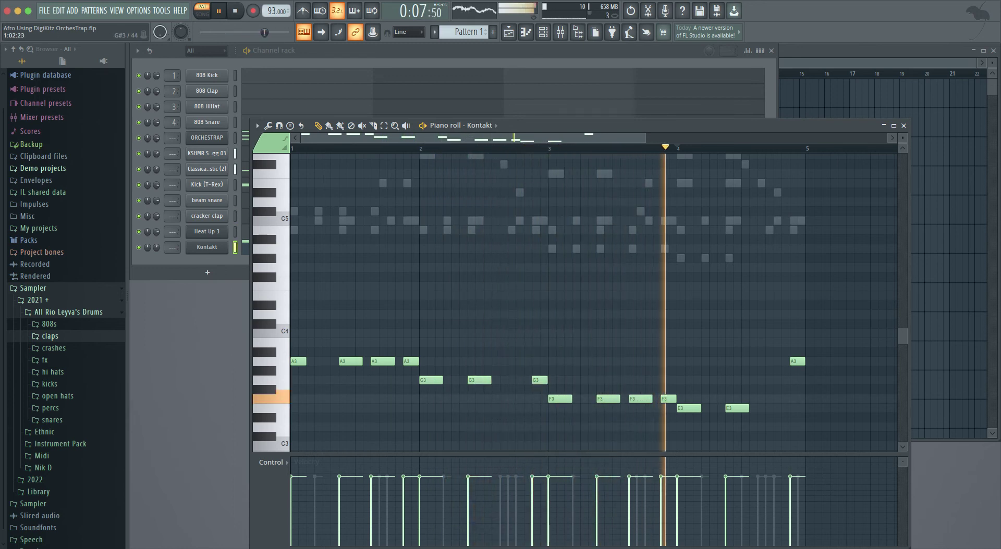
drag(304, 361, 312, 362)
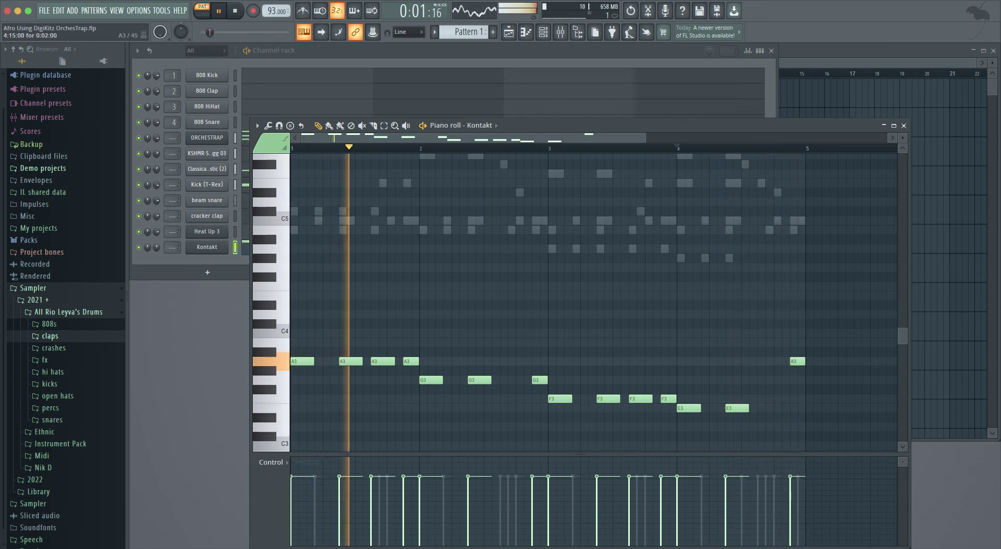
Step: Lower the last Kontakt note of bar 4 to E3 and add two-step notes on step 12, G3 in bar 2 and E3 in bar 4
drag(795, 361, 796, 409)
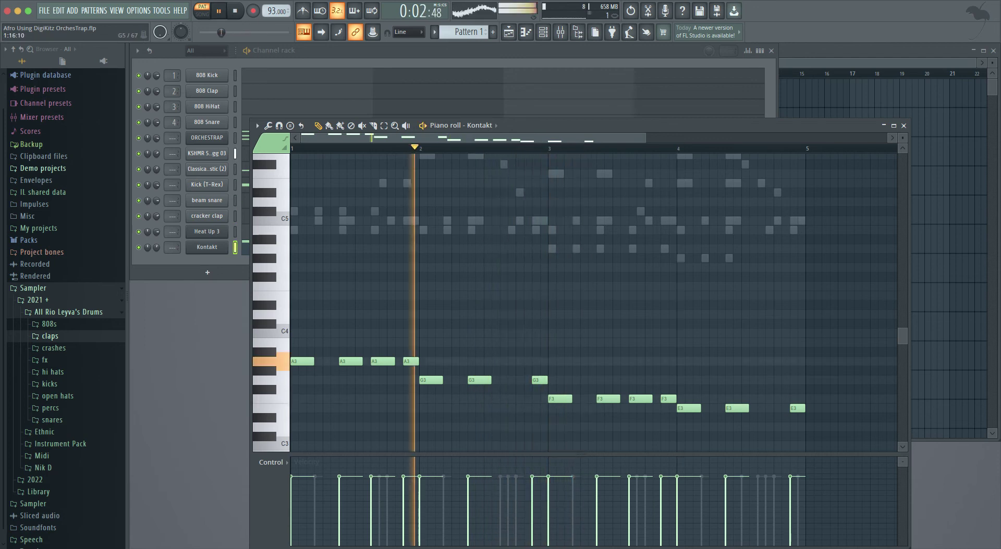
key(space)
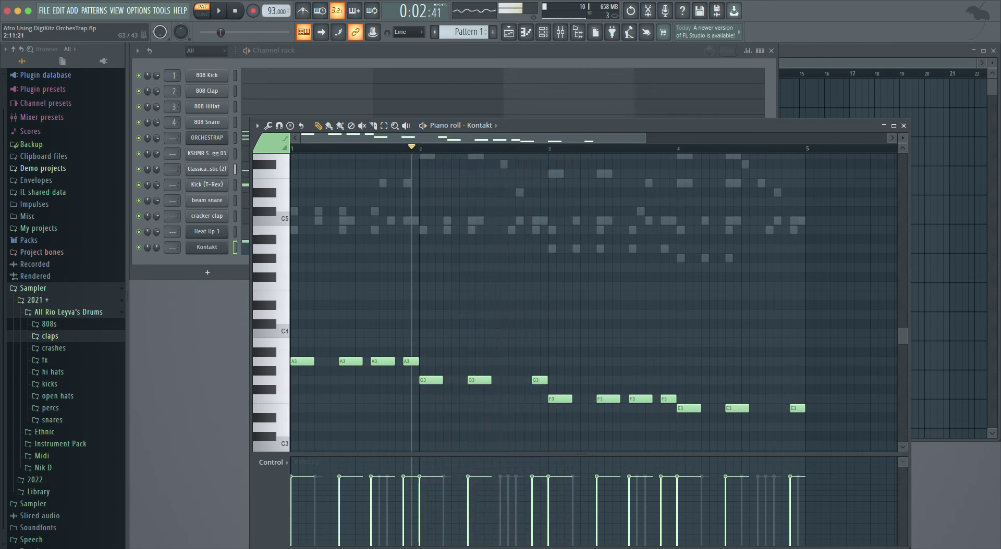
key(space)
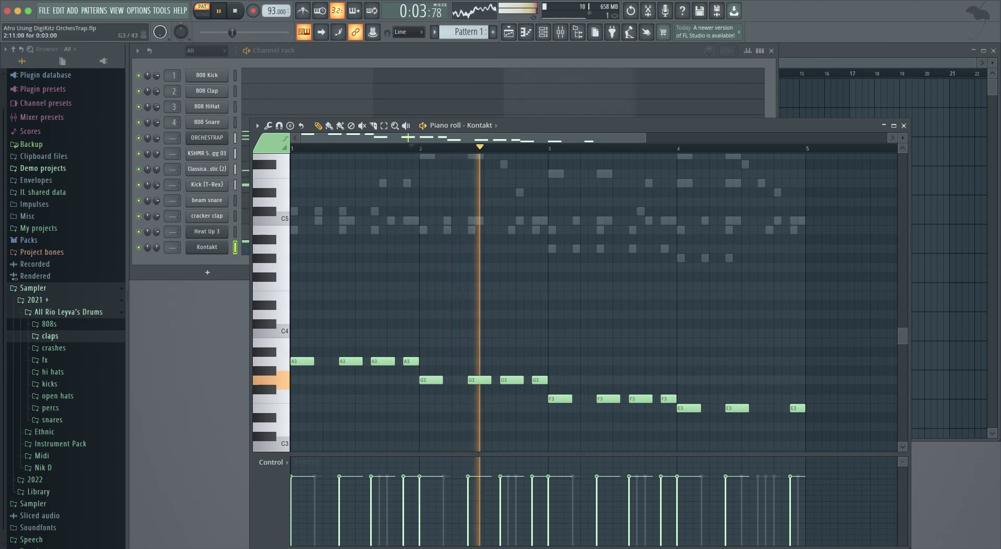
drag(511, 381, 518, 381)
key(space)
key(space)
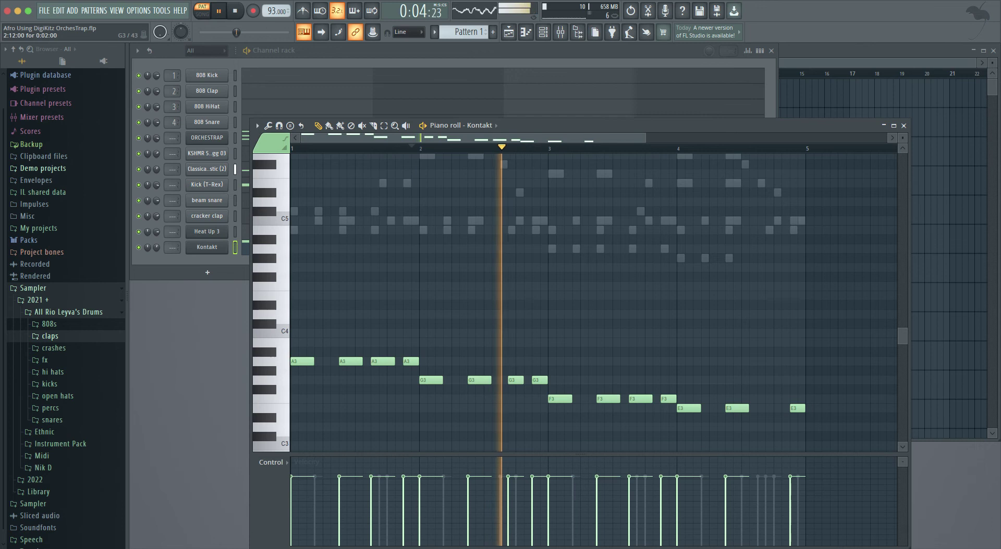
click(770, 409)
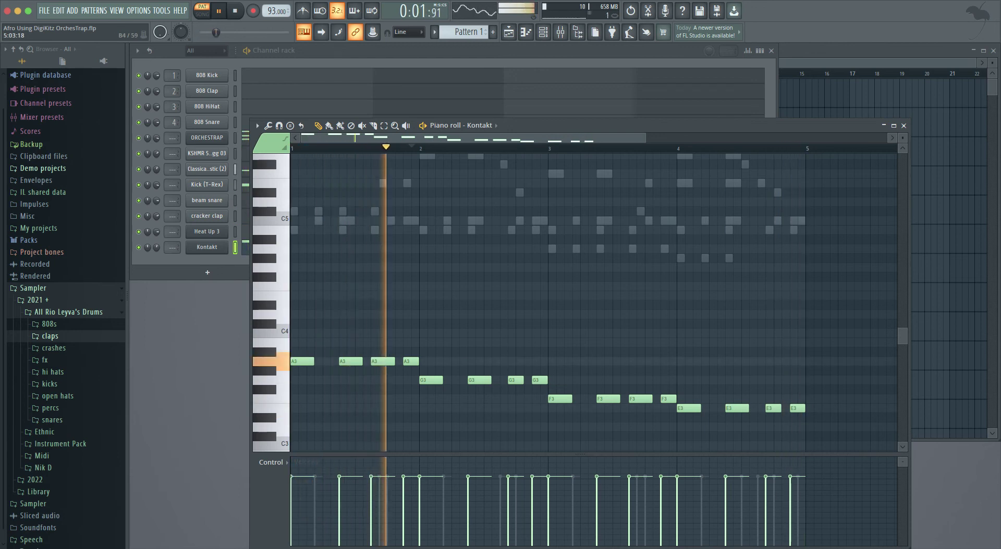
Step: Try the Classical Acoustic (2) melody one octave higher and return it to its original pitch
key(Escape)
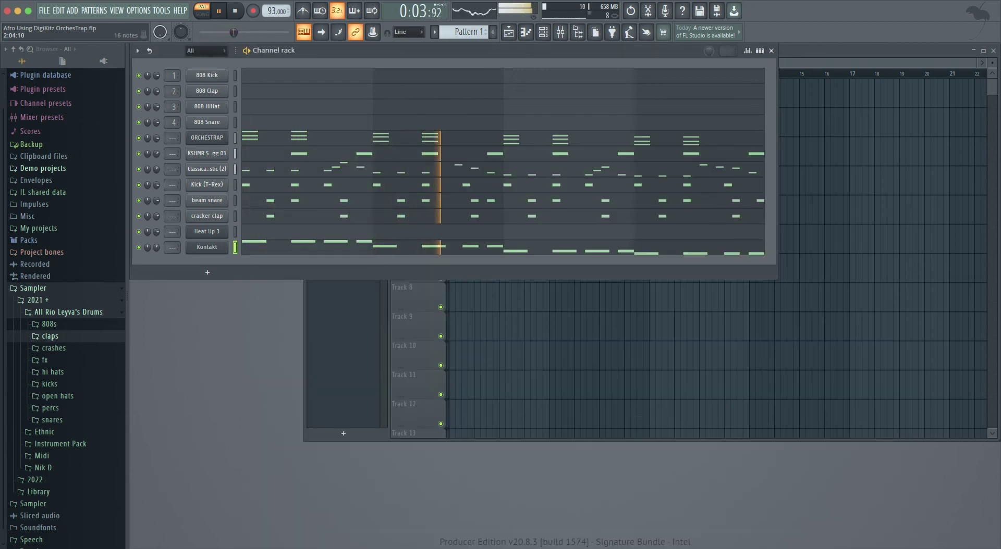
click(268, 169)
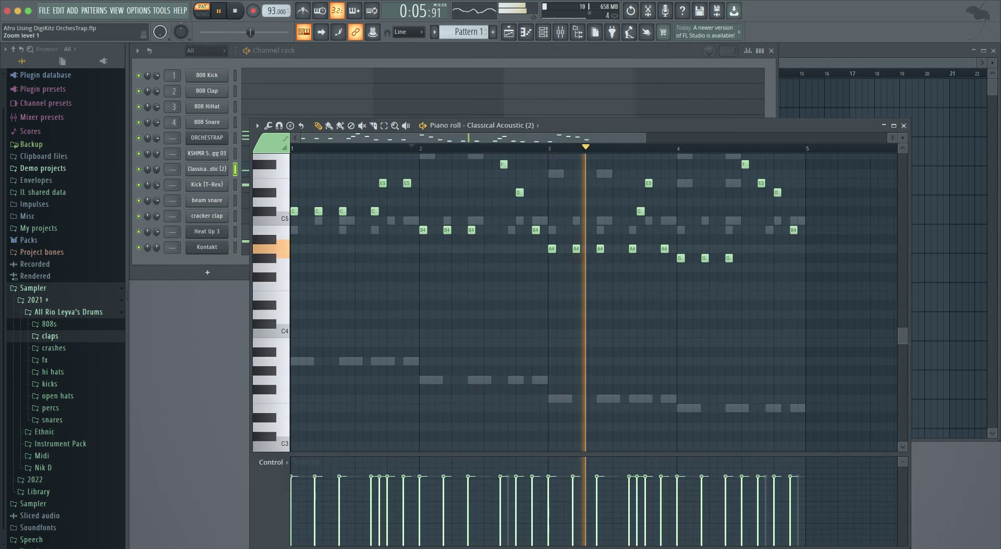
key(super+Up)
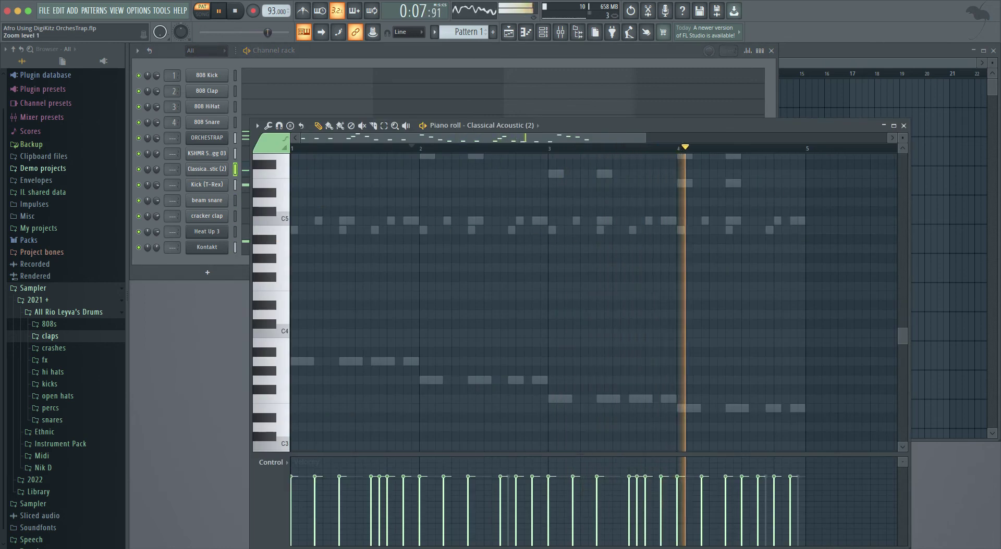
key(super+Down)
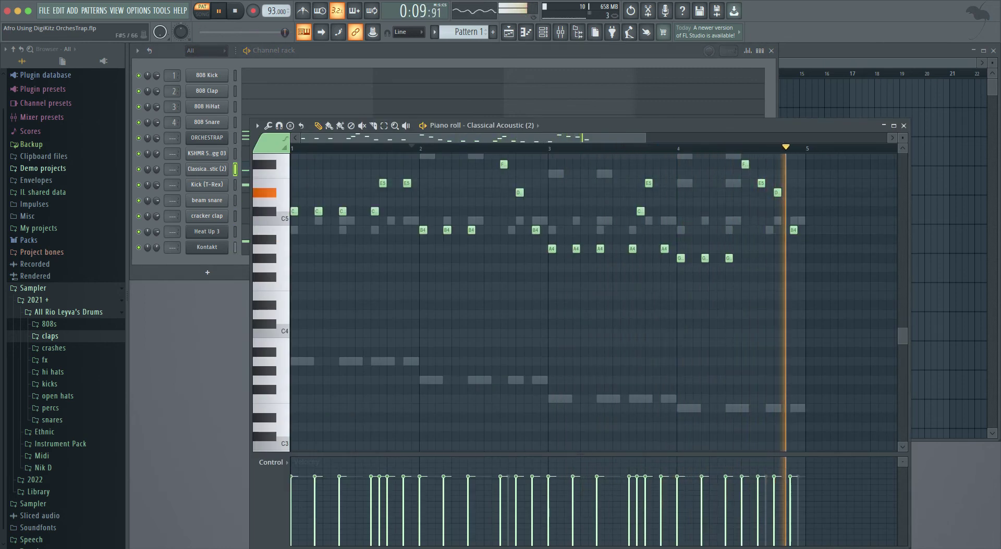
click(903, 125)
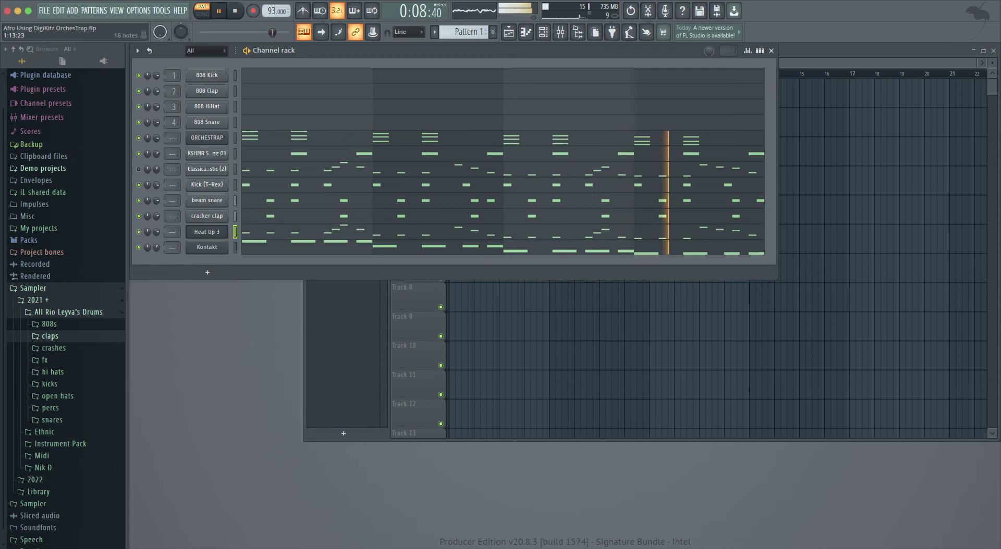
Step: Transpose the whole Heat Up 3 melody down four semitones, starting it on A4, and play it back
key(F7)
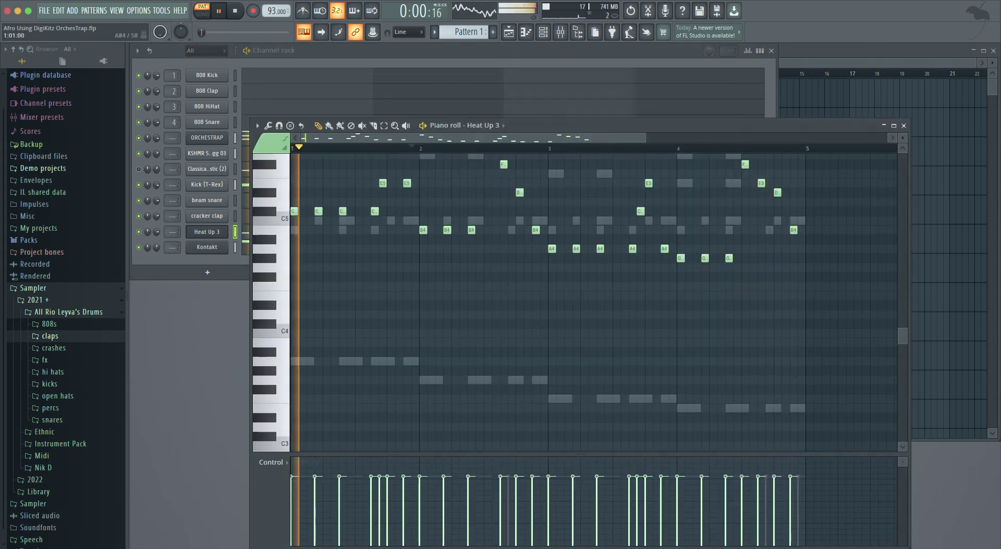
key(space)
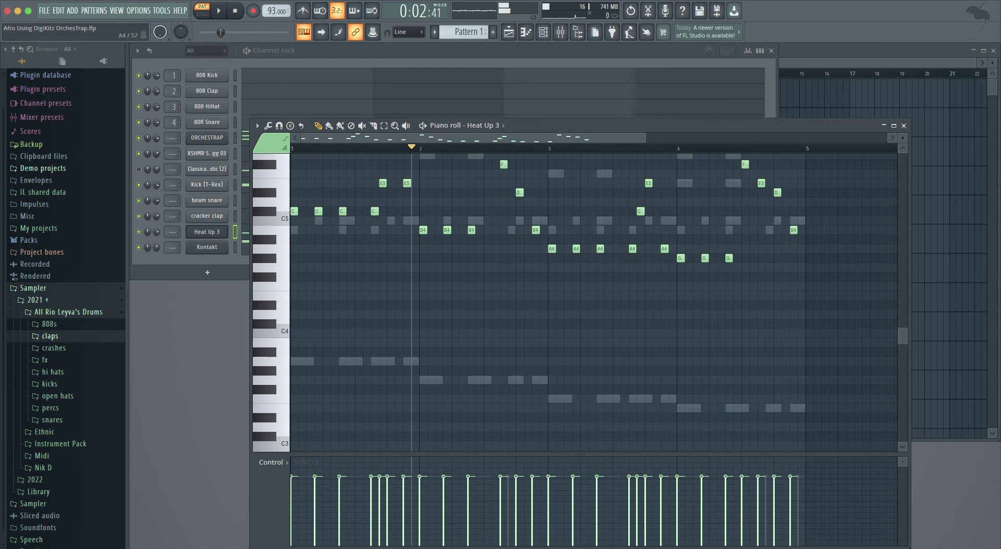
key(Down)
key(Down)
key(Down)
key(Down)
key(space)
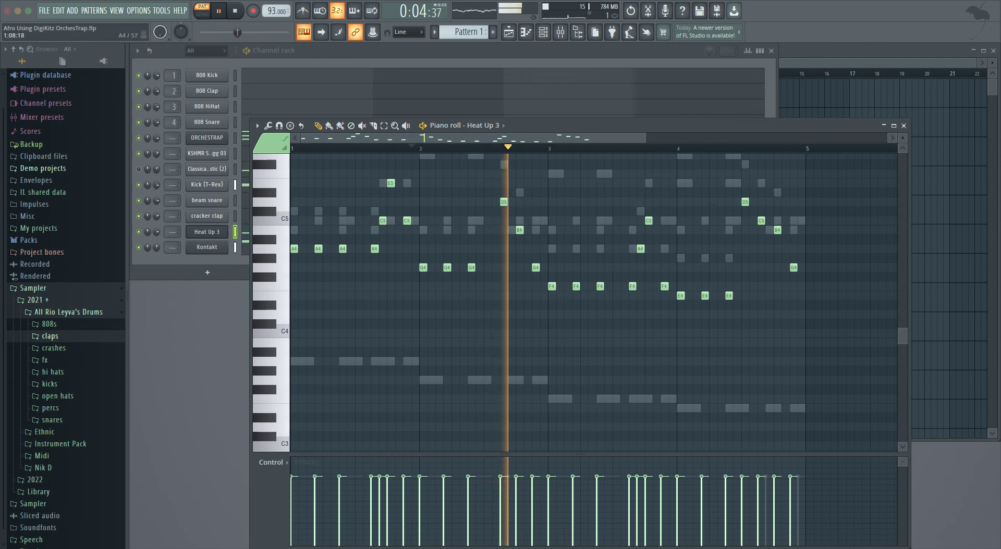
Step: Unmute Classical Acoustic (2), balance its channel volume with Kontakt's, and compare the mix with the guitar muted and unmuted
drag(157, 247, 156, 250)
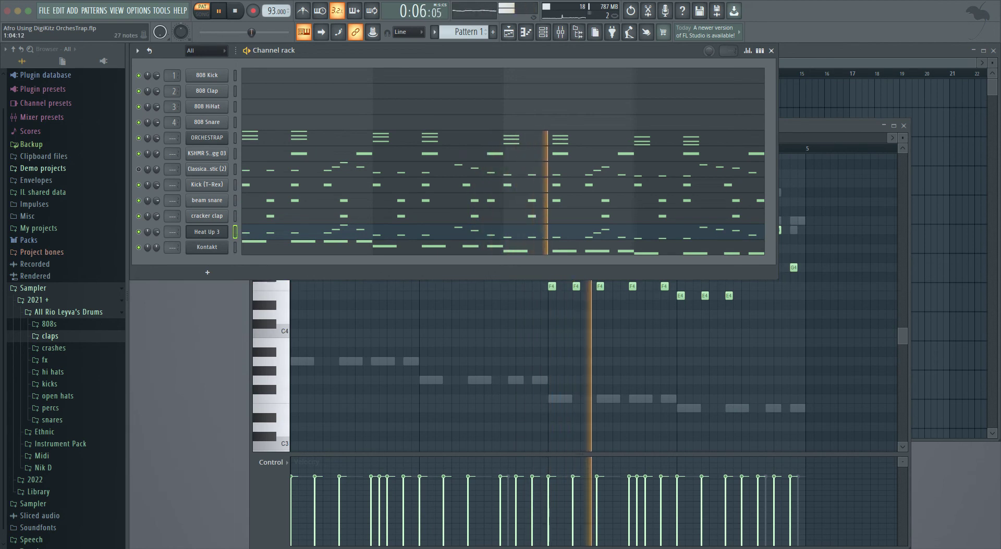
click(138, 169)
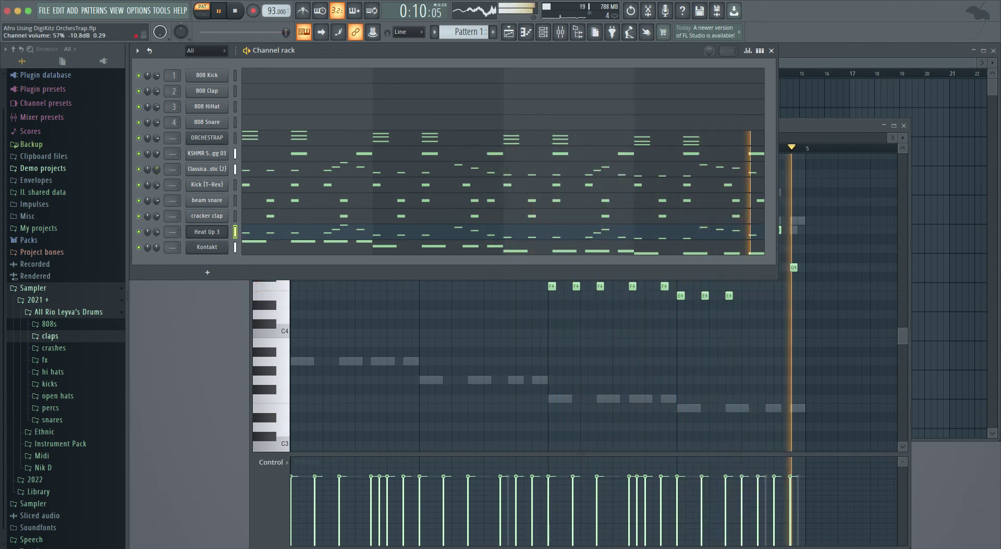
drag(156, 169, 157, 180)
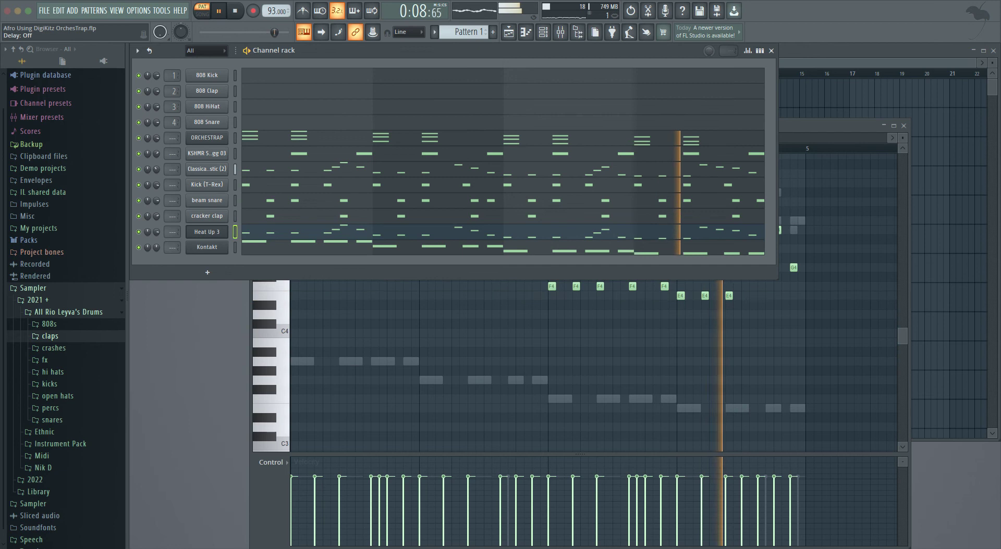
click(139, 169)
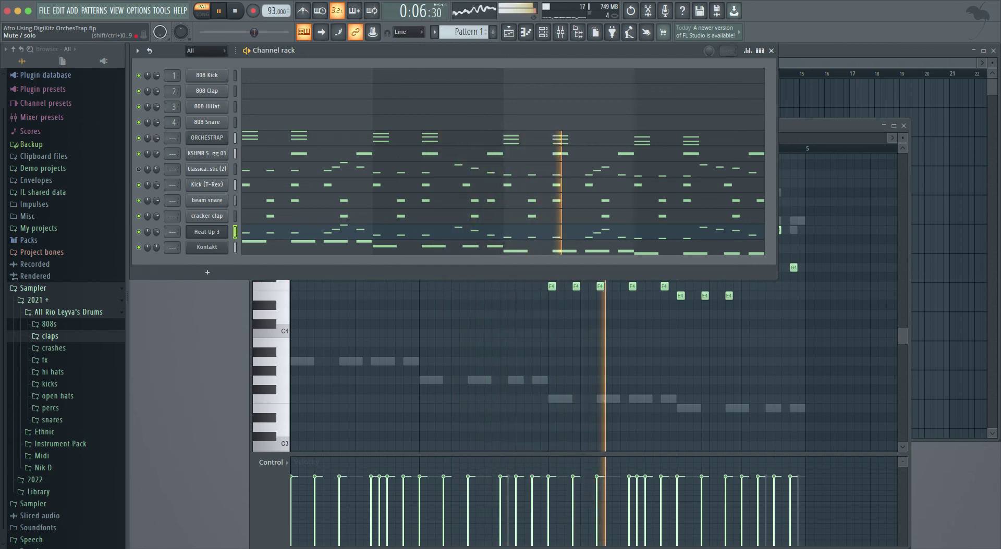
click(139, 169)
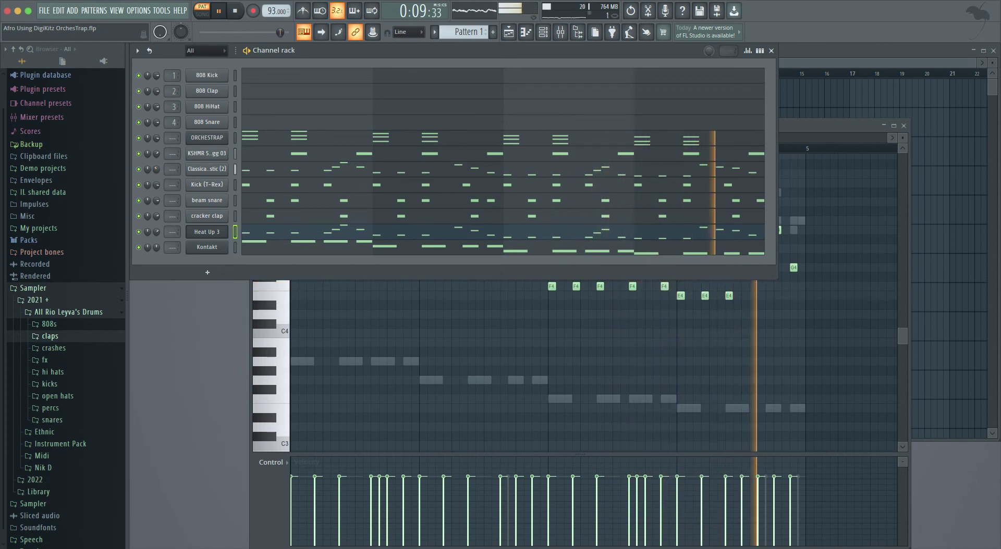
key(space)
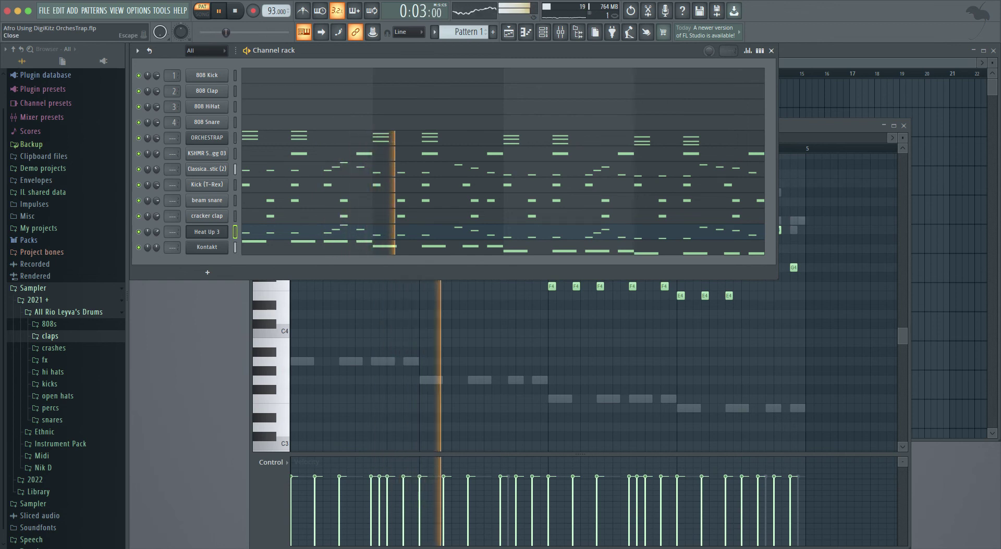
Step: Delete the third Kontakt note in each of the four bars: A3, G3, F3 and E3
click(903, 126)
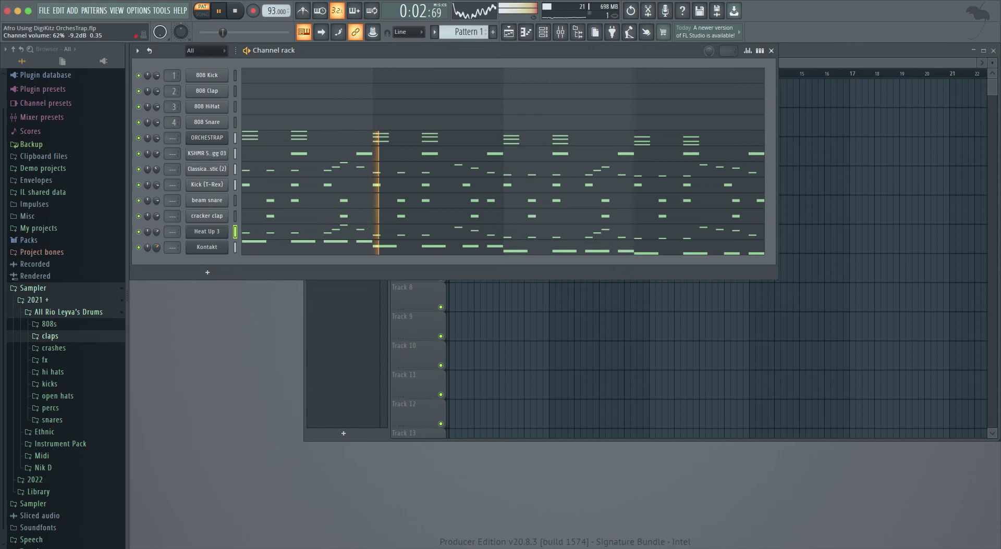
click(304, 248)
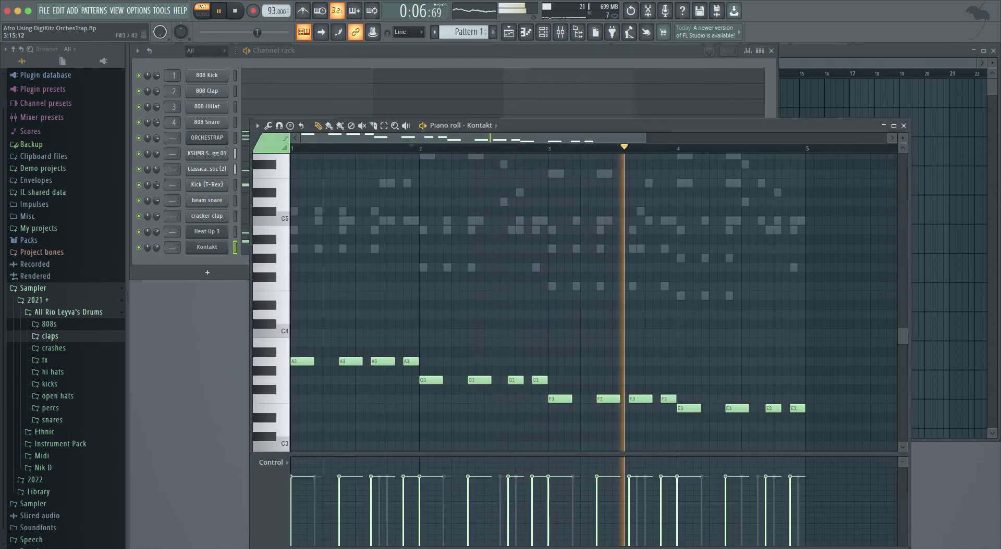
right_click(638, 399)
right_click(776, 409)
right_click(383, 361)
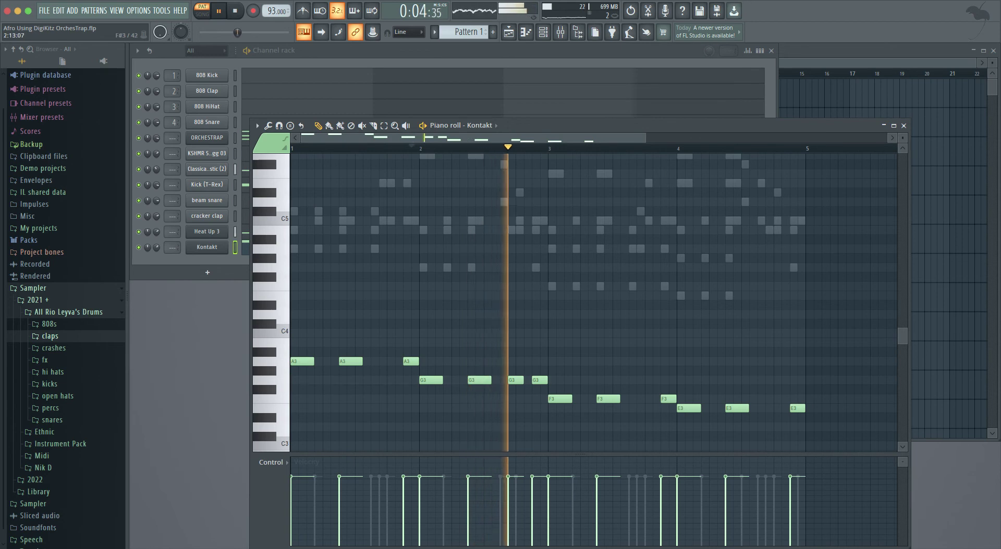
right_click(515, 380)
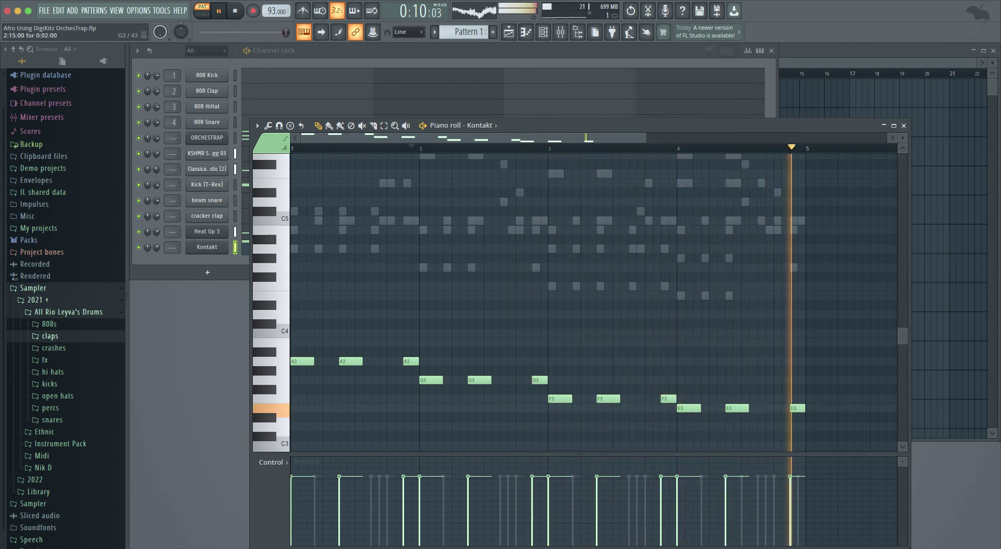
Step: Delete the last Kontakt notes of bar 4 (E3) and bar 2 (G3), and close the piano roll
right_click(797, 409)
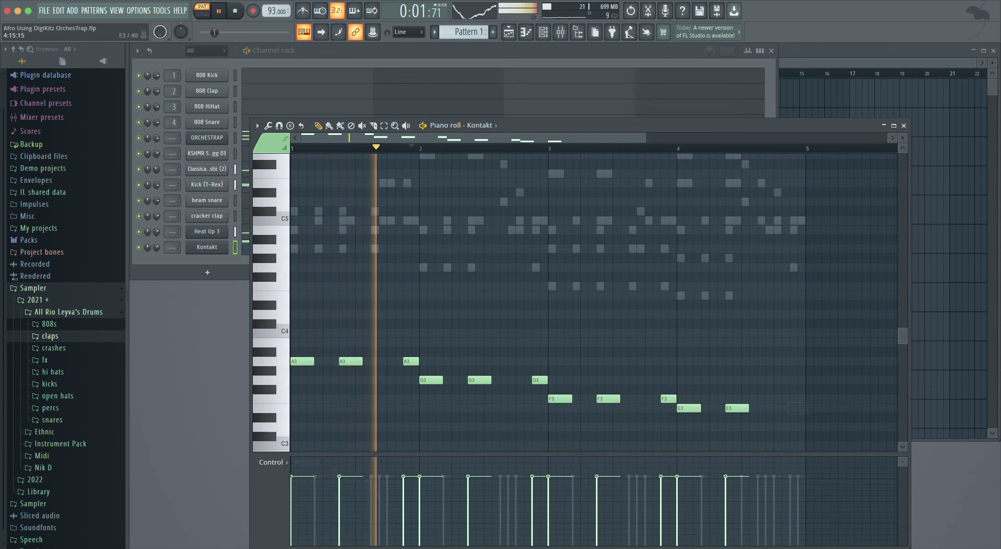
right_click(540, 380)
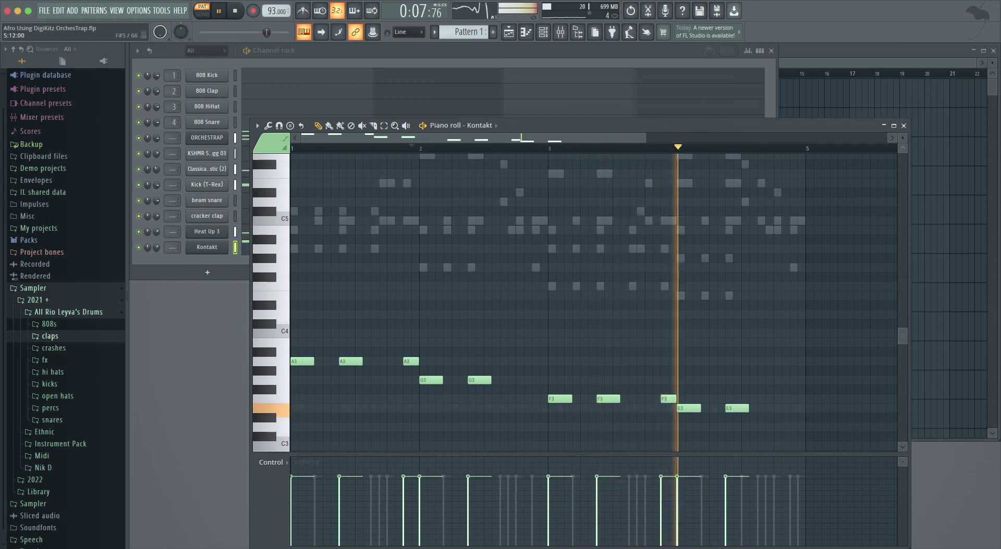
click(903, 125)
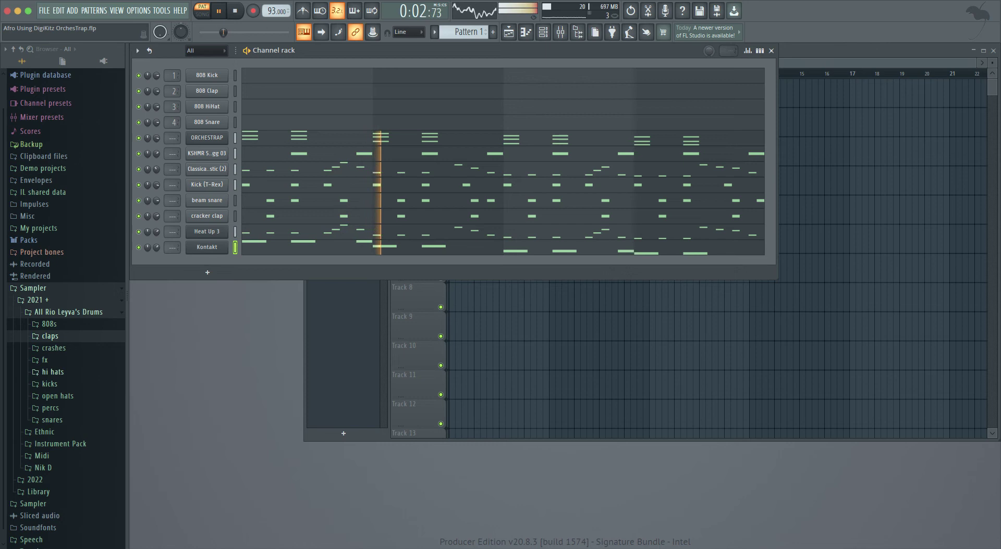
Step: Look through the KSHMR Ethnic Instruments samples in the Ethnic folder, including the plucked bouzouki and flute folders
click(68, 312)
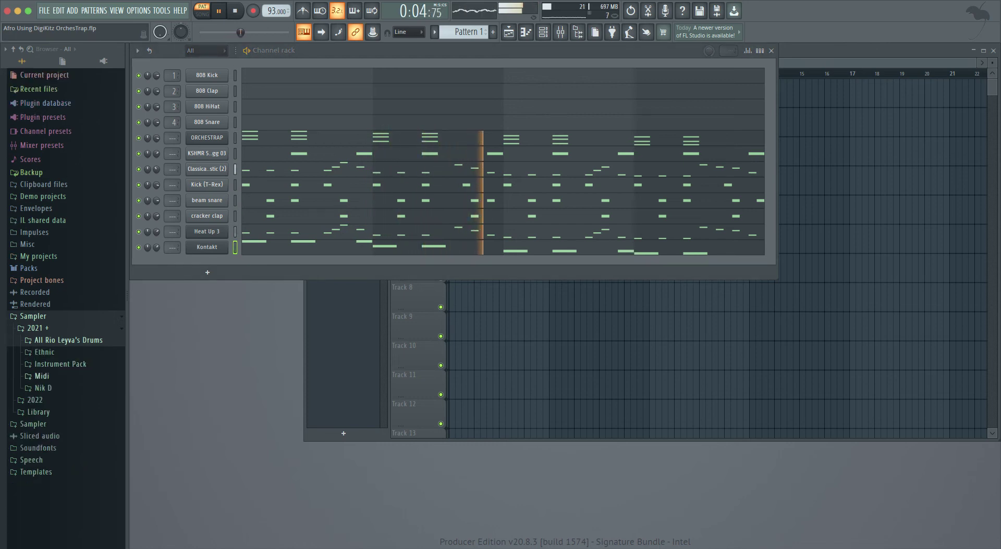
click(52, 352)
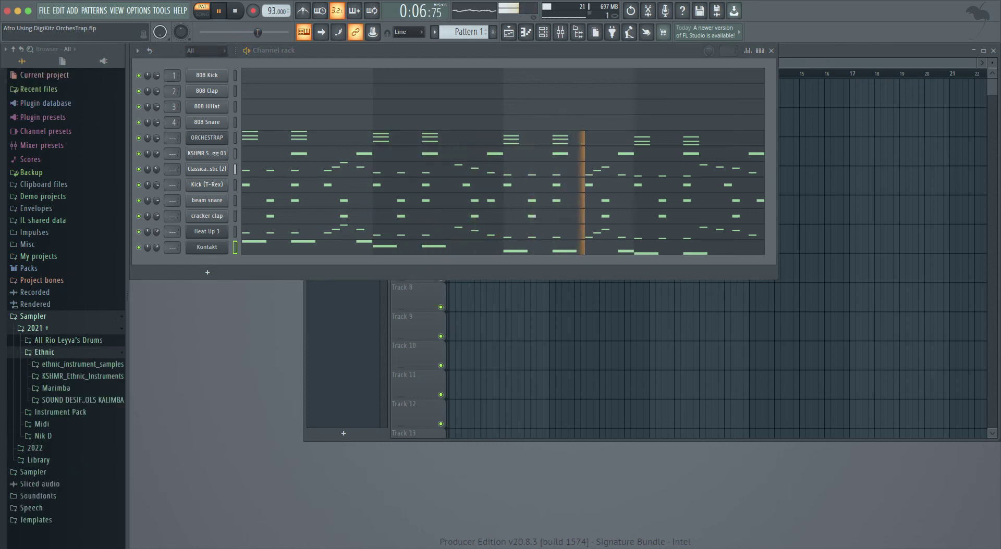
click(80, 376)
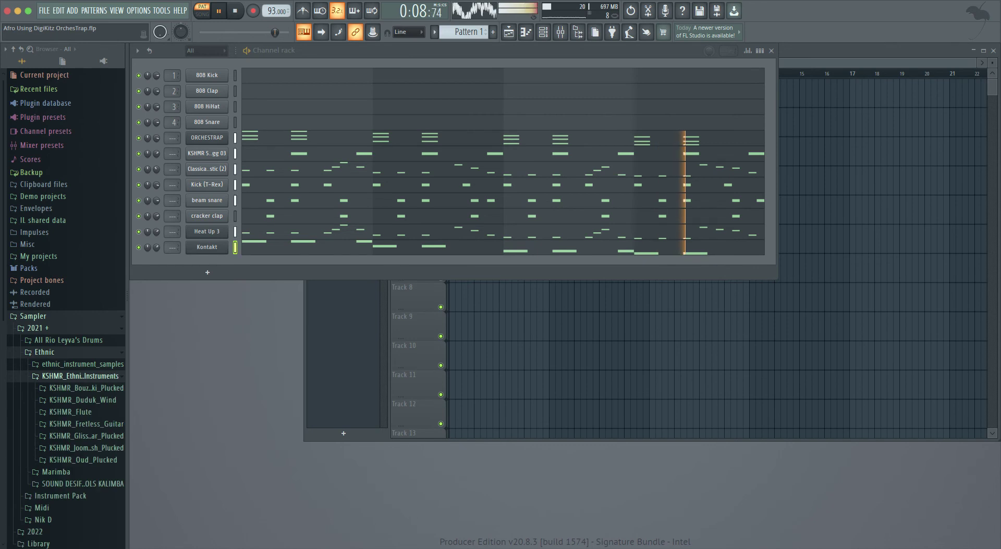
click(83, 389)
click(83, 368)
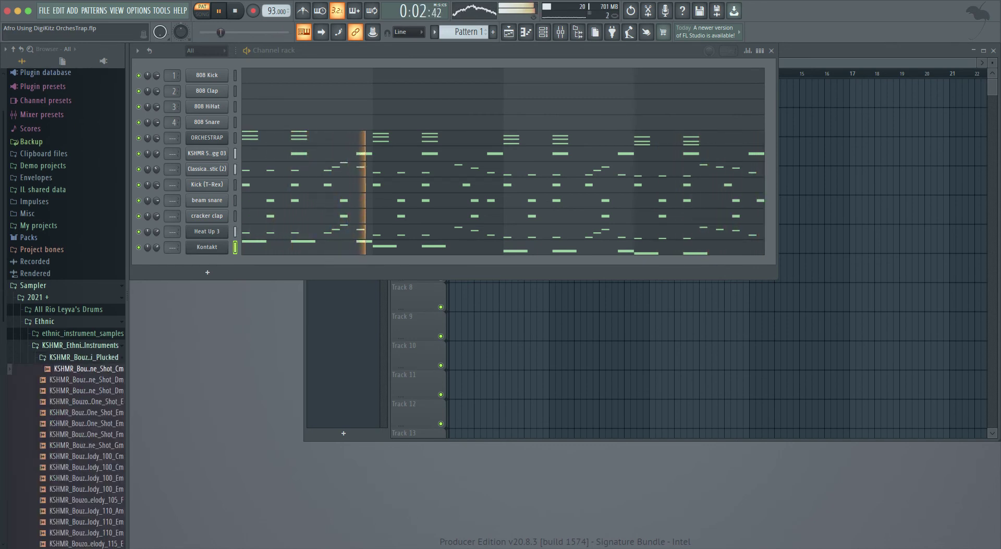
click(83, 358)
click(79, 381)
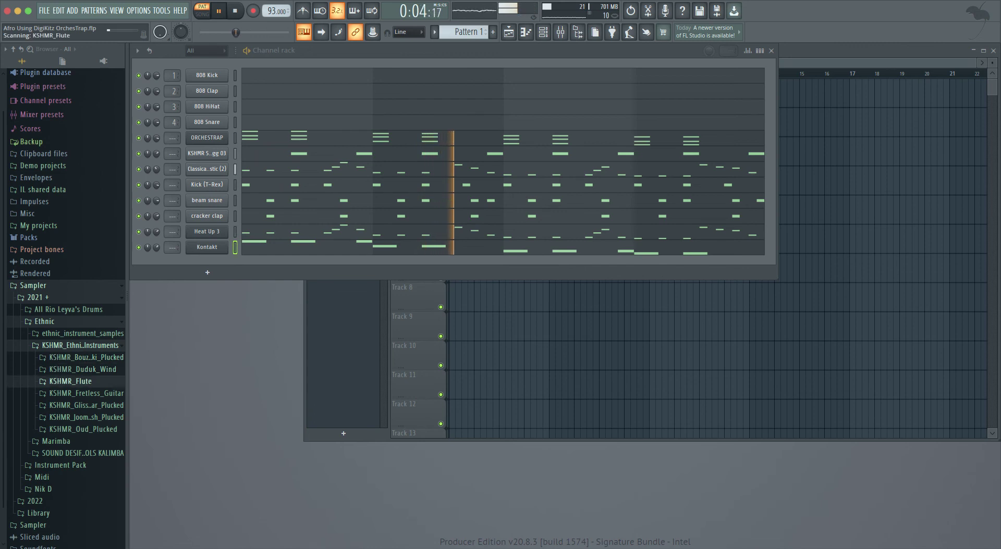
click(70, 352)
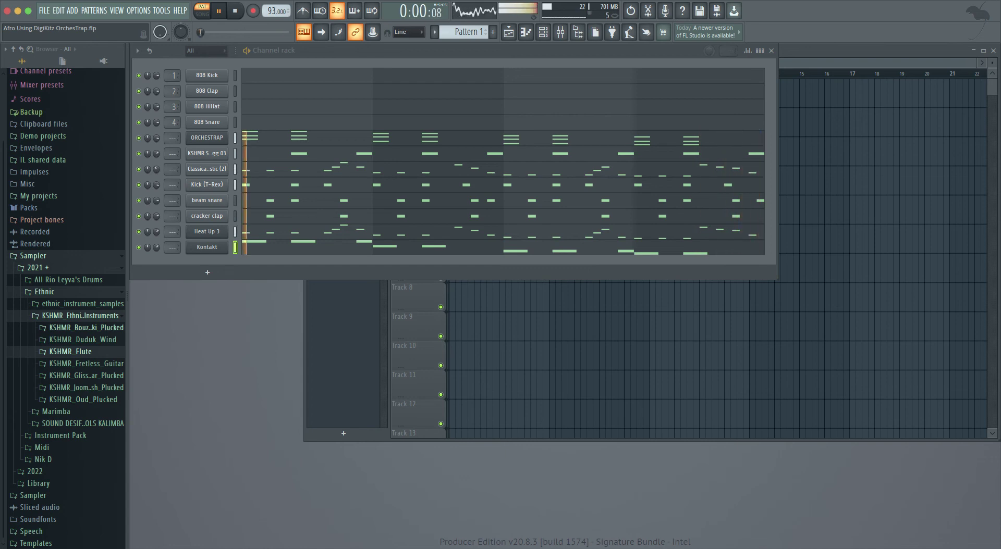
Step: Check the Marimba and other remaining Ethnic sample folders, and collapse the Ethnic folder
click(56, 412)
click(78, 400)
click(83, 421)
click(74, 433)
click(83, 443)
click(44, 352)
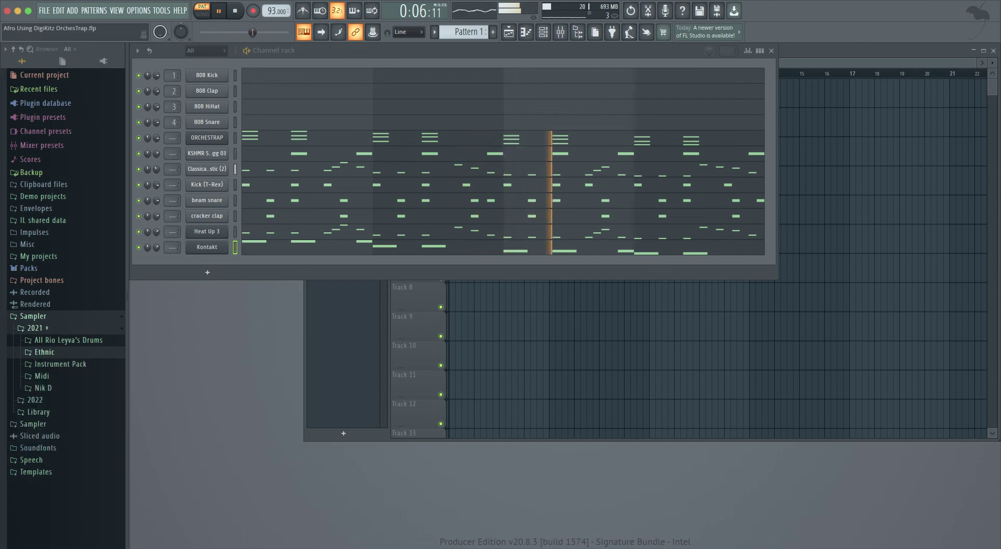
Step: Browse to the Instruments folder of the Sounds of KSHMR Complete Edition pack in the 2022 samples
click(38, 328)
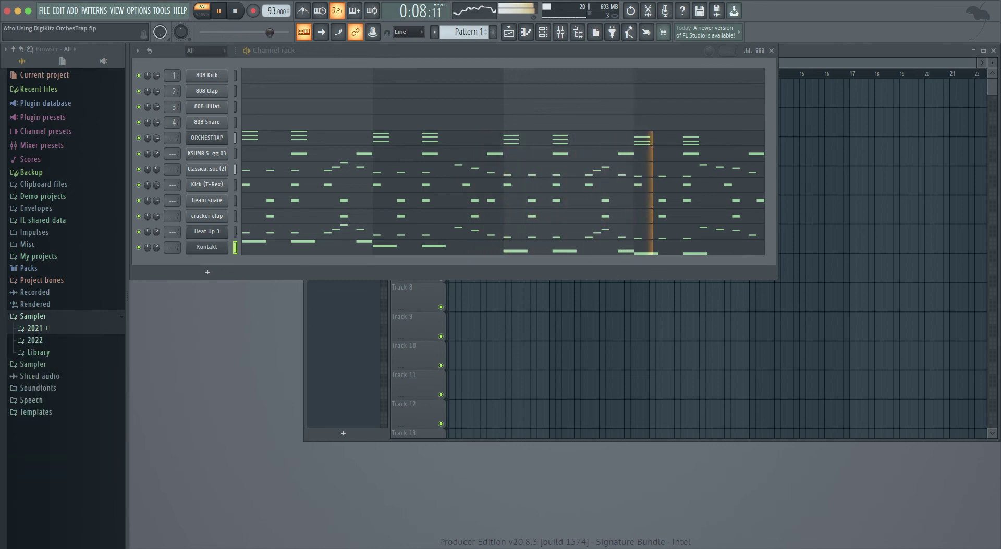
click(36, 340)
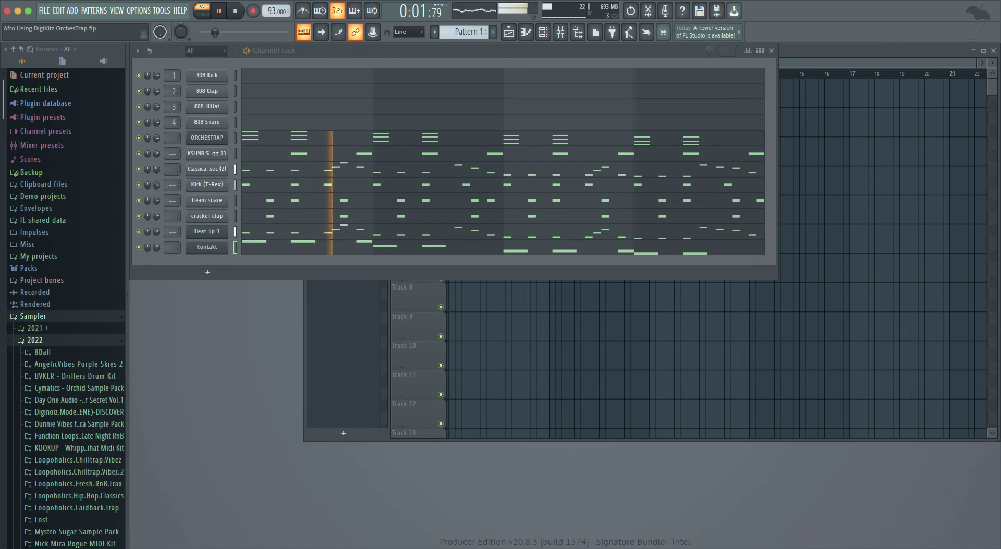
scroll(66, 308, down, 6)
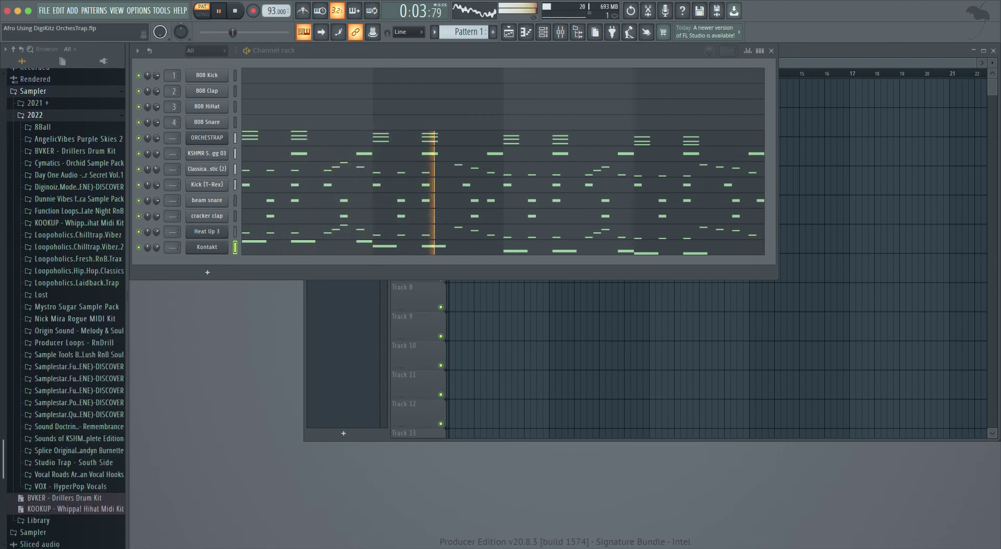
click(78, 438)
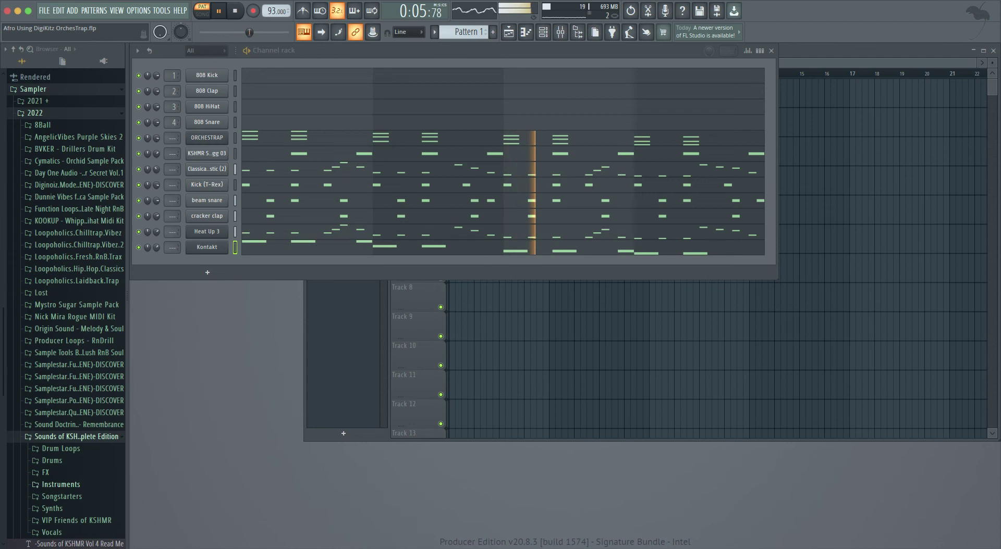
click(61, 485)
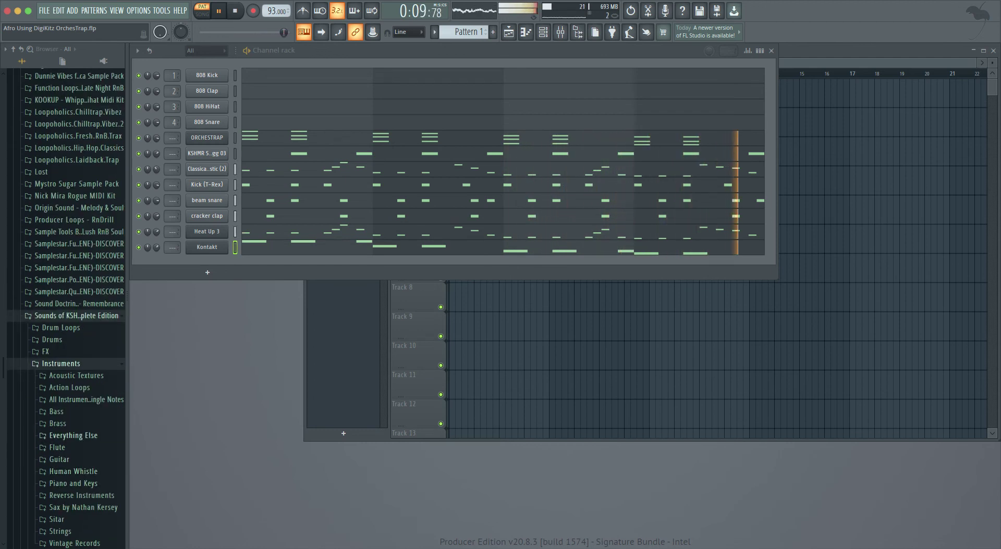
scroll(66, 307, down, 3)
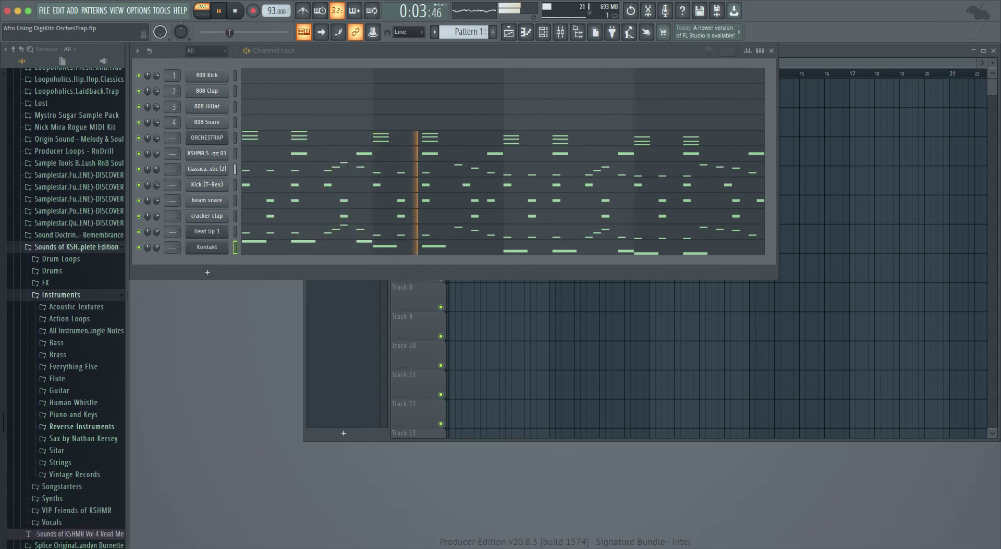
Step: Look through the loops and one shots of the Ethnic Guitar folder, and collapse the Guitar folder
click(59, 390)
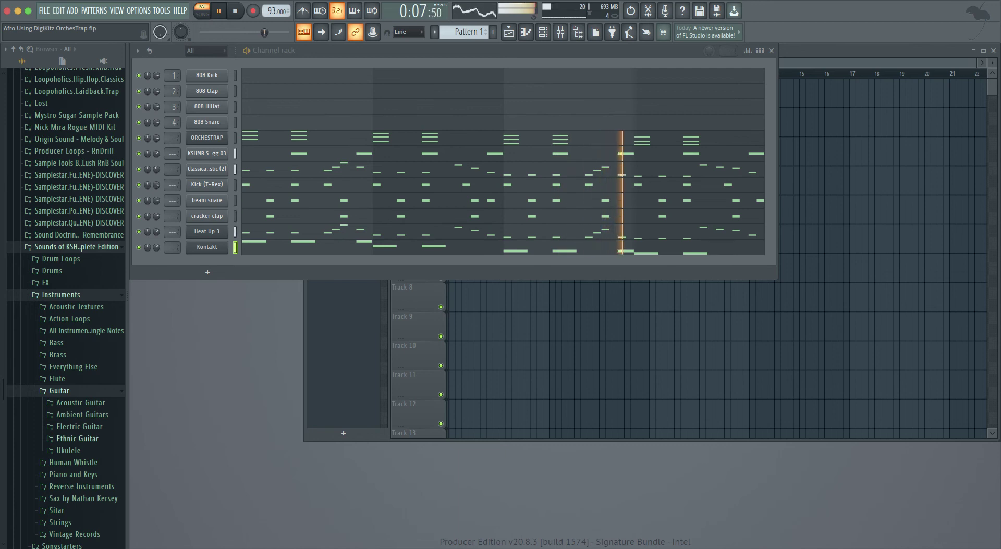
click(77, 438)
click(73, 450)
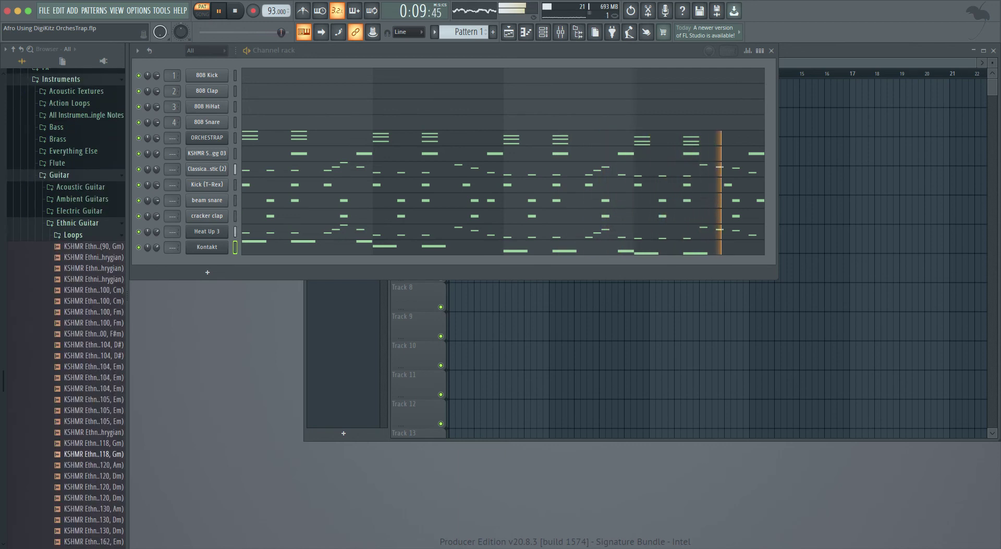
click(73, 235)
click(80, 246)
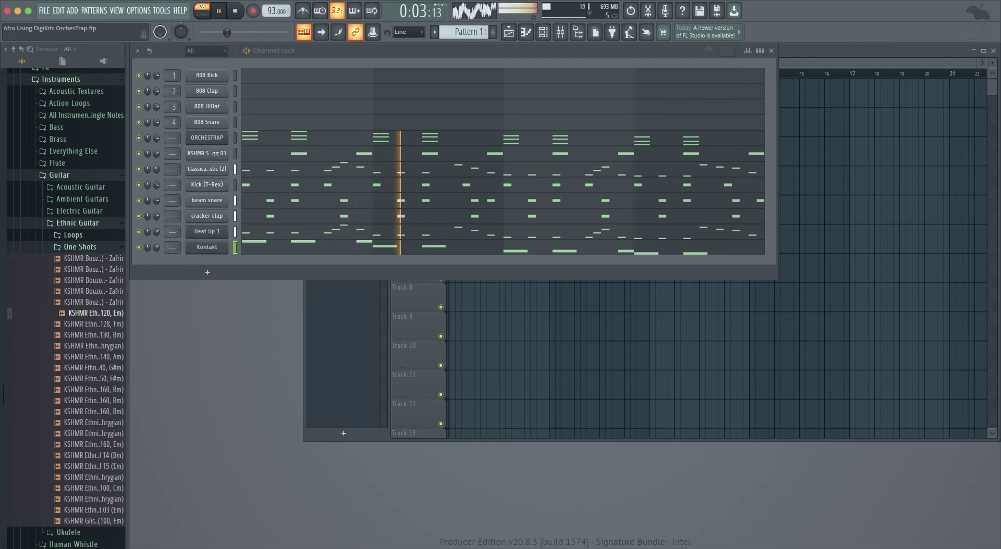
click(77, 223)
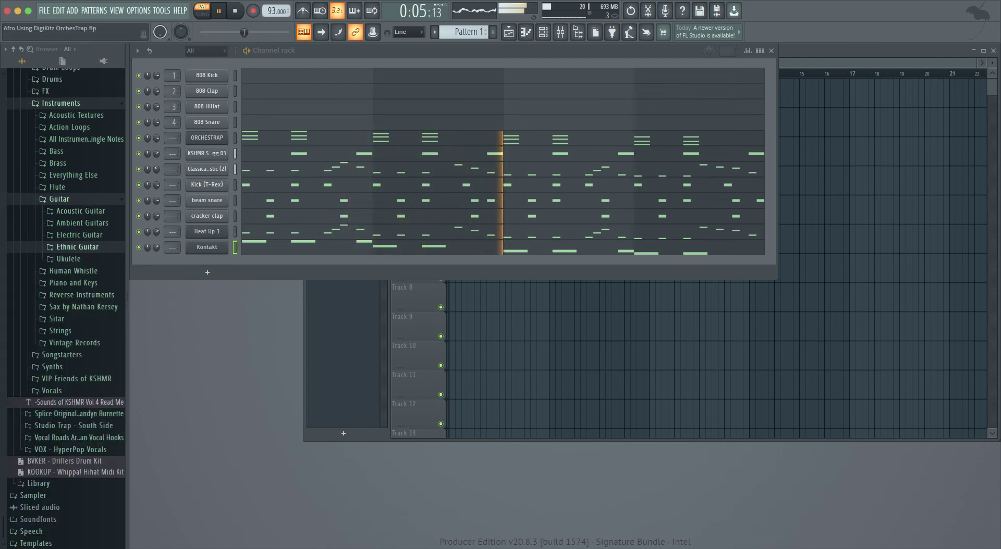
click(59, 199)
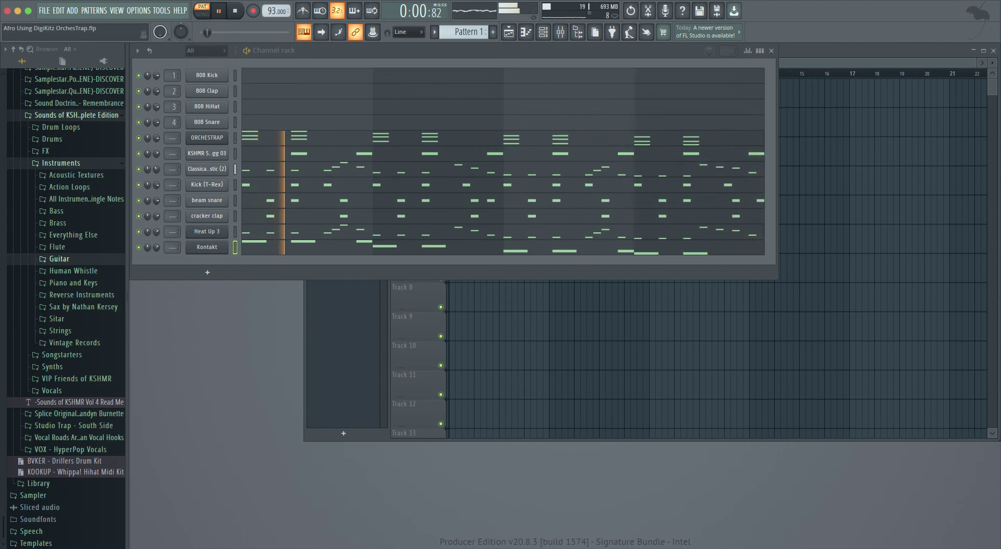
Step: Audition the samples in the All Instruments Single Notes folder, from the acoustic notes to the sax, and collapse the Instruments folder
key(Up)
key(Up)
key(Up)
key(Up)
key(Up)
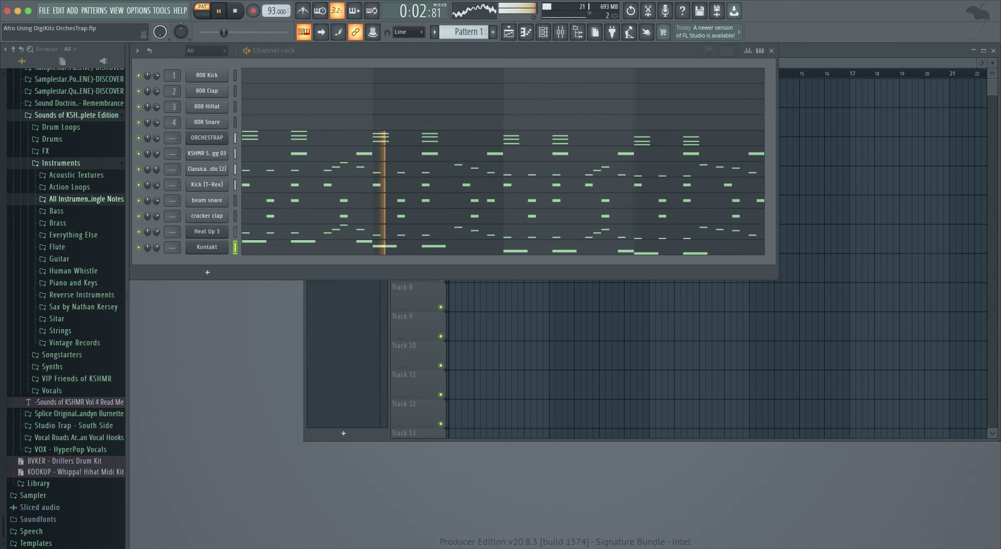
key(Right)
key(Down)
key(Down)
key(Down)
key(Down)
key(Down)
key(Down)
key(Down)
key(Down)
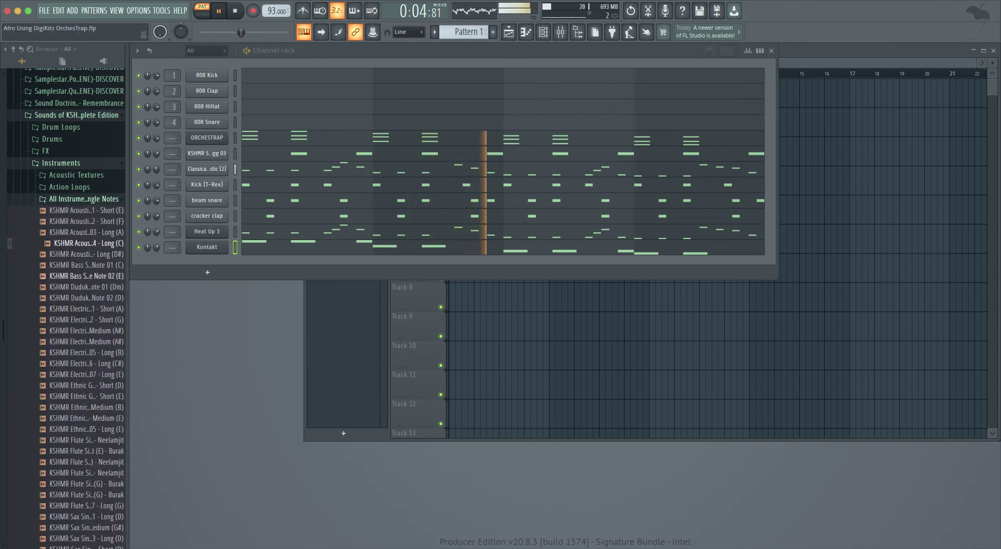
key(Down)
key(Down)
key(Down)
key(Down)
key(Down)
key(Down)
key(Down)
key(Down)
key(Down)
key(Down)
key(Down)
key(Down)
key(Down)
key(Down)
key(Down)
key(Down)
key(Down)
key(Down)
key(Down)
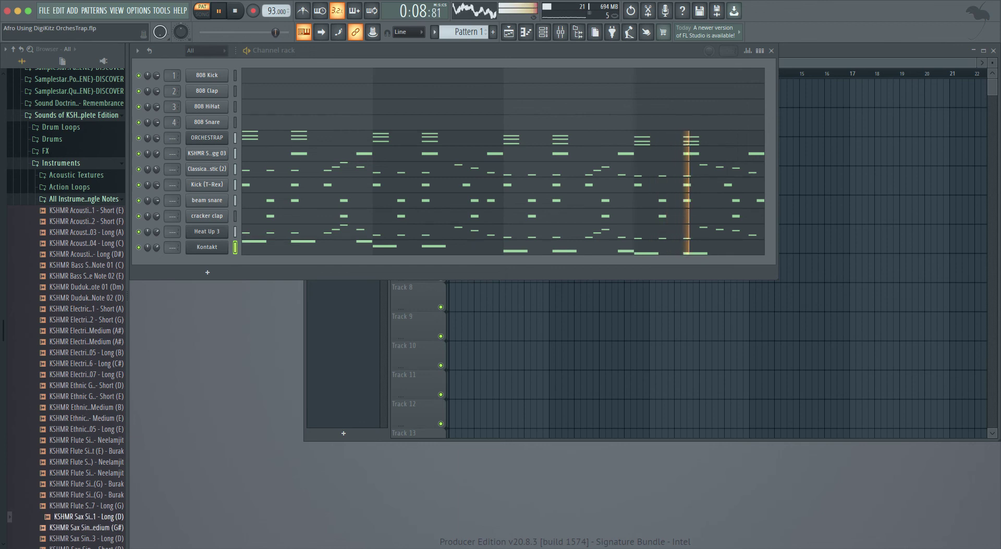
key(Left)
key(Left)
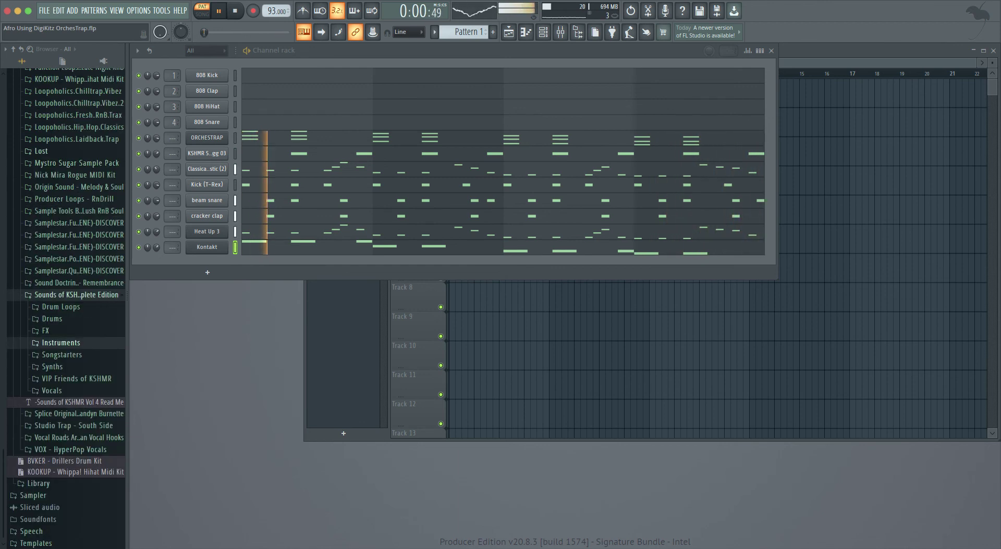
Step: Check the Orchestral drums folder of the KSHMR pack and open the Djembe folder in its Percussion drums
key(Up)
key(Up)
key(Right)
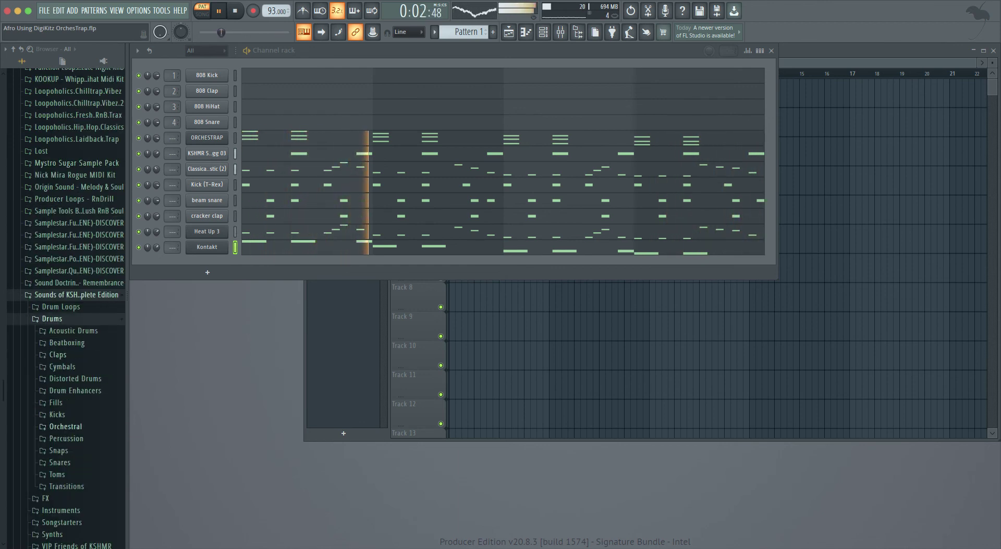
key(Right)
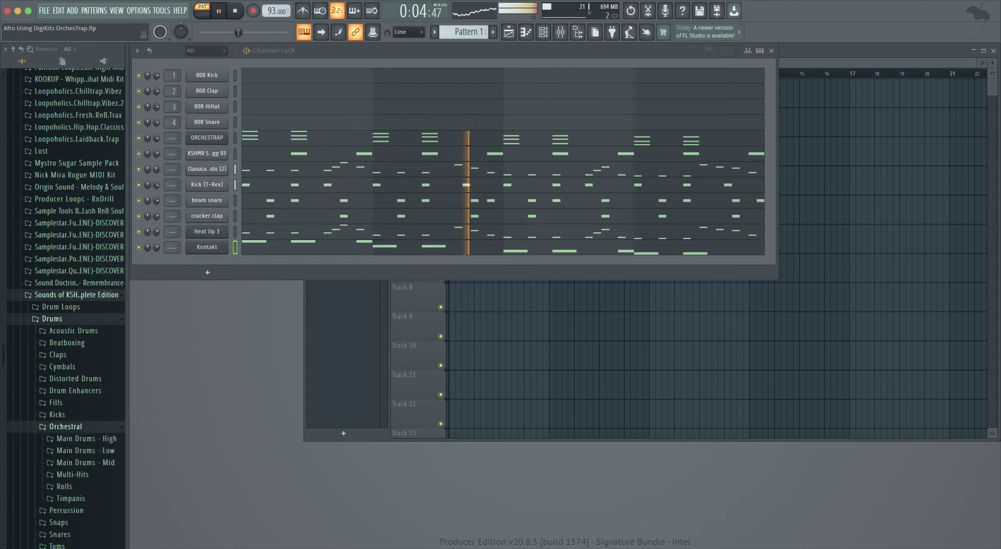
key(Left)
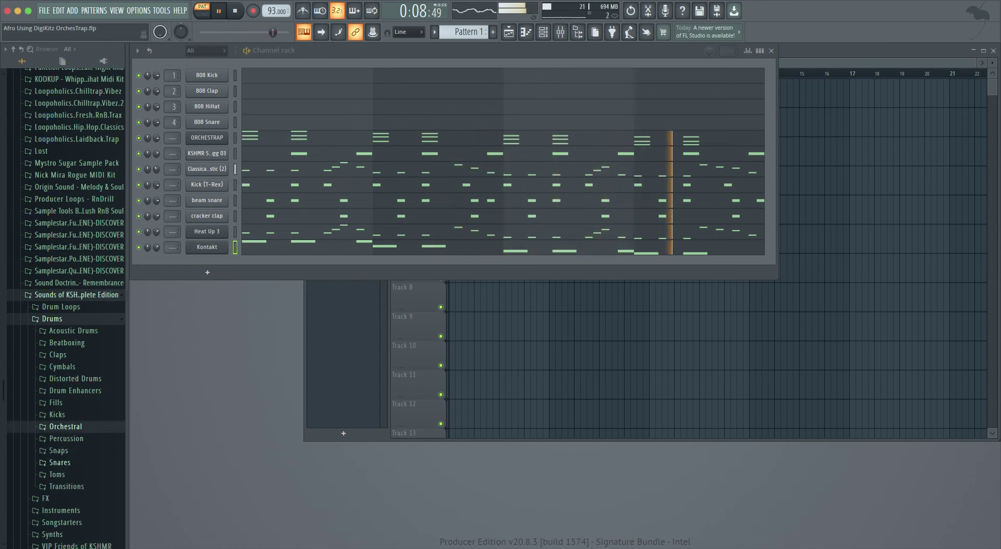
key(Down)
key(Right)
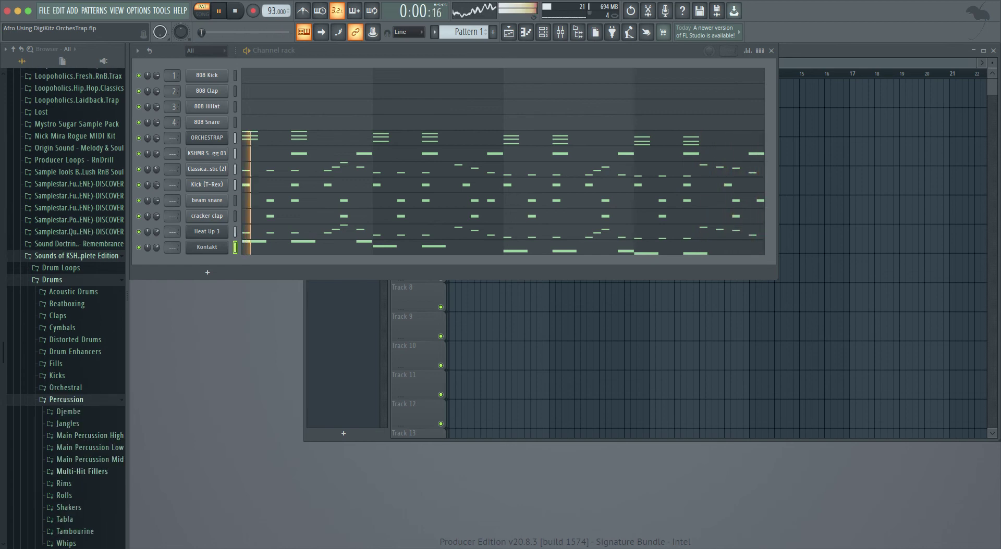
key(Down)
key(Right)
Step: Audition the samples in the Djembe folder, from the single hits to the multi hits, and collapse the Percussion folder
key(Down)
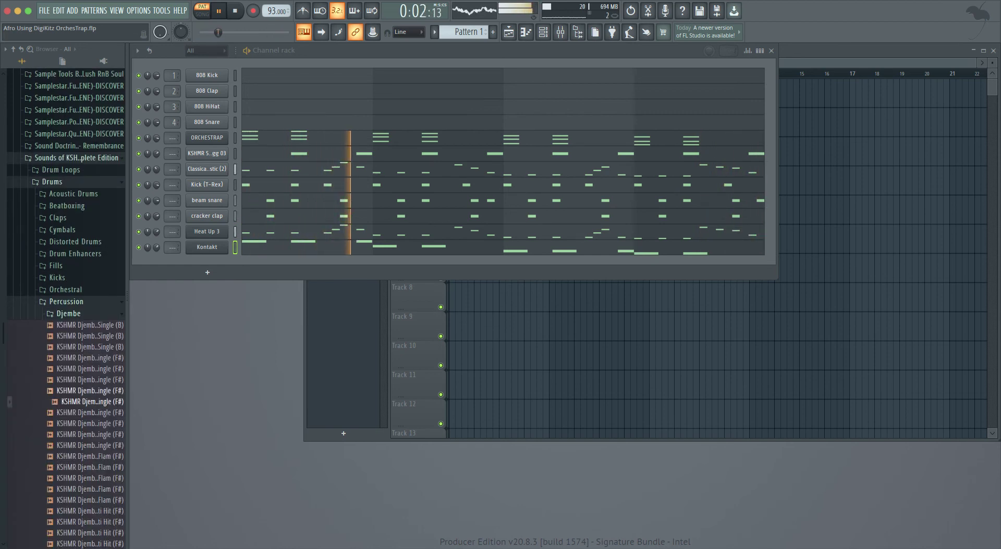
key(Down)
key(Down)
key(Down)
key(Down)
key(Down)
key(Down)
key(Down)
key(Down)
key(Down)
key(Down)
key(Down)
key(Down)
key(Down)
key(Down)
key(Down)
key(Down)
key(Down)
key(Down)
key(Down)
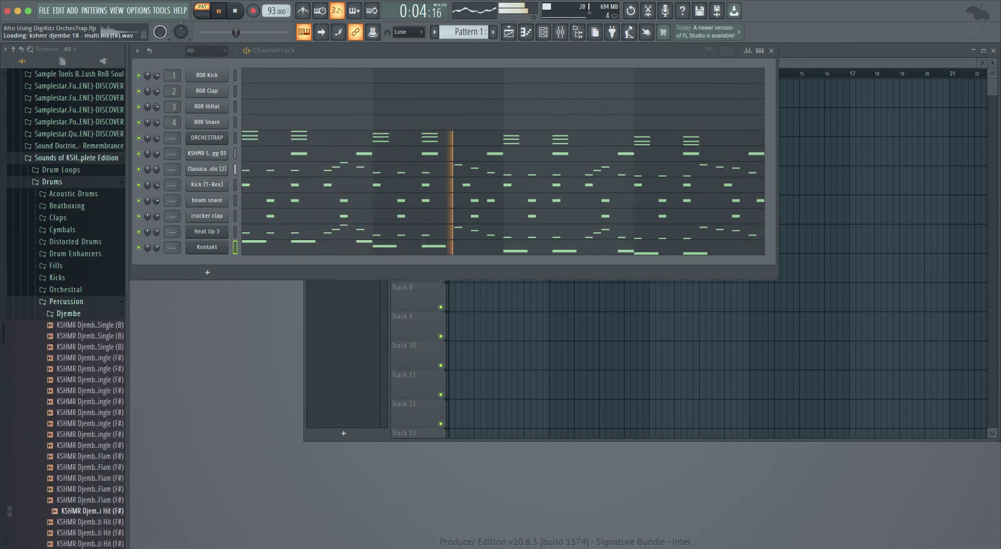
key(Left)
key(Left)
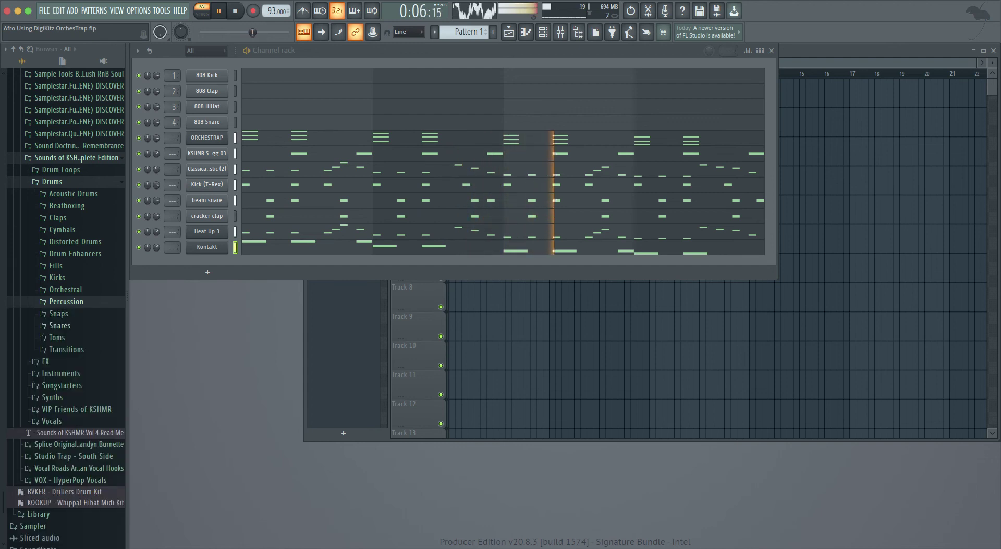
Step: Reopen the Percussion folder of the KSHMR drums and expand its Tambourine folder
click(66, 301)
click(68, 283)
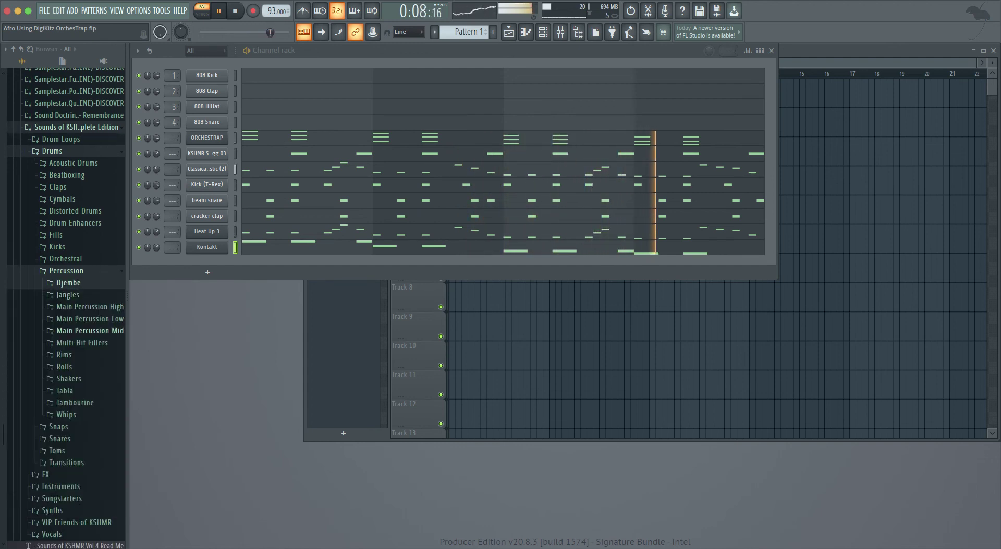
key(Down)
key(Up)
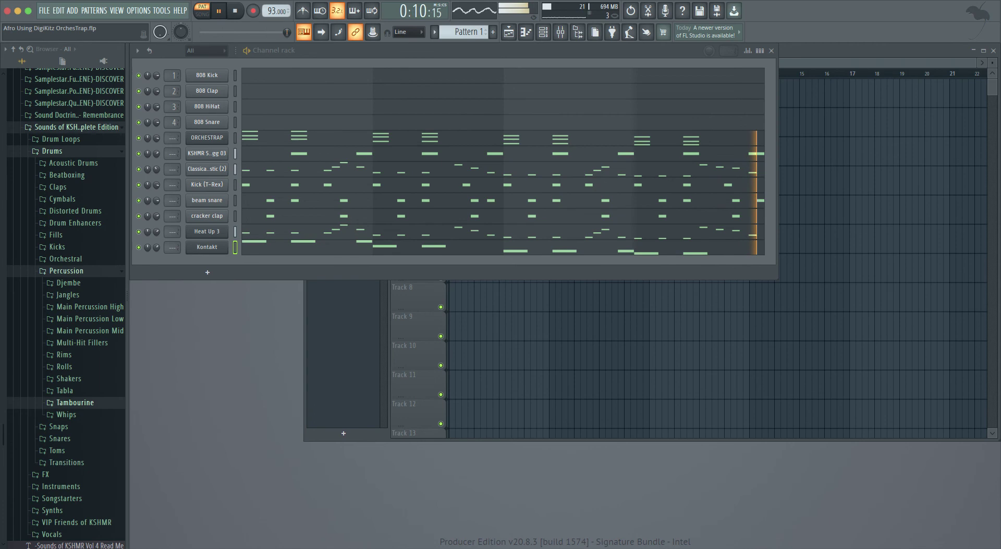
key(Right)
Step: Audition and compare the tambourine samples, from the natural and hard hits to the short rolls, ending on number 07 - Hard
key(Down)
key(Down)
key(Down)
key(Down)
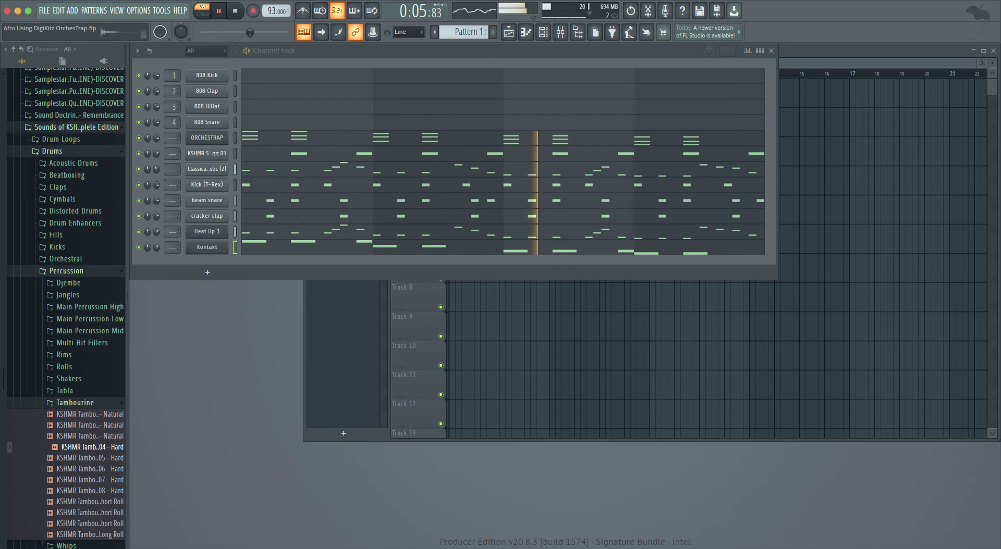
key(Down)
key(Down)
key(Down)
key(Up)
key(Up)
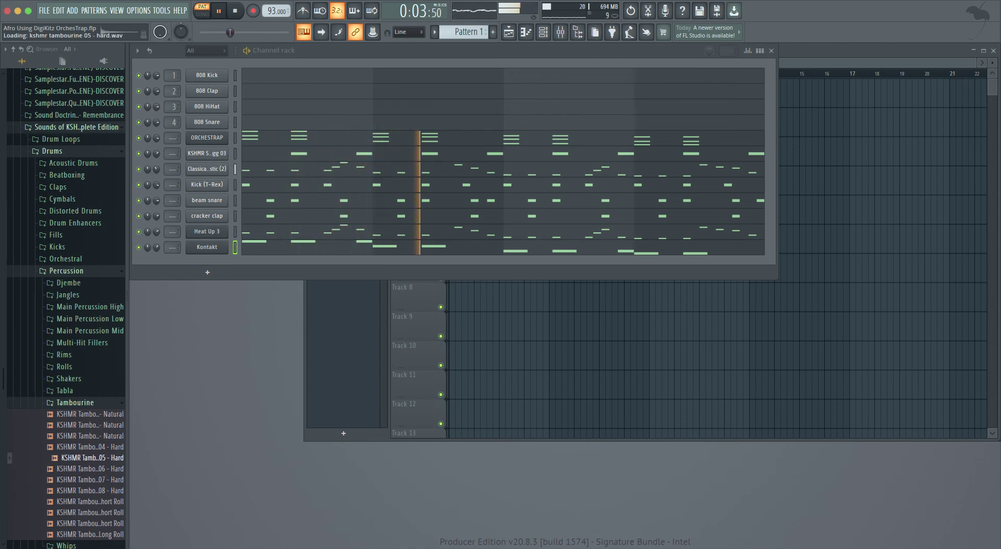
key(Up)
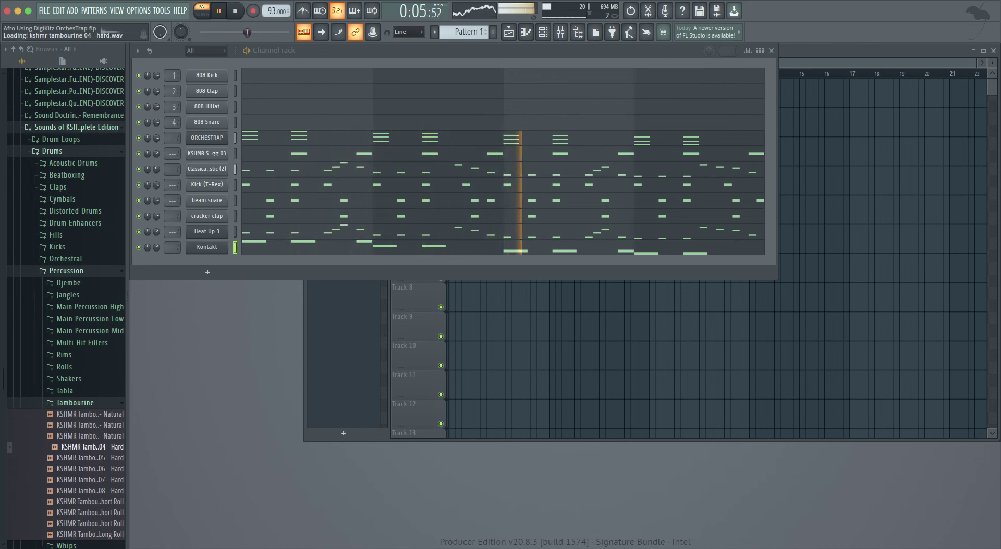
key(Up)
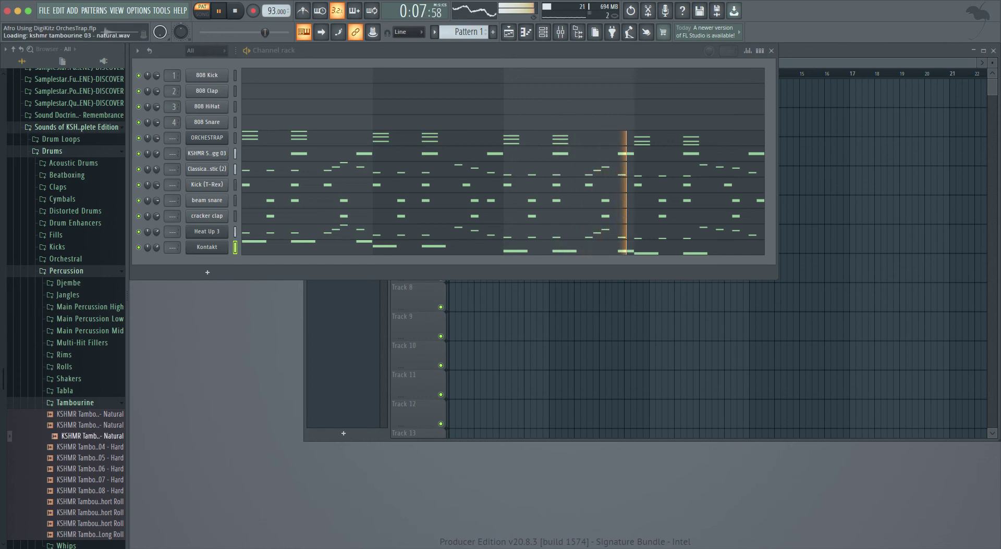
key(Down)
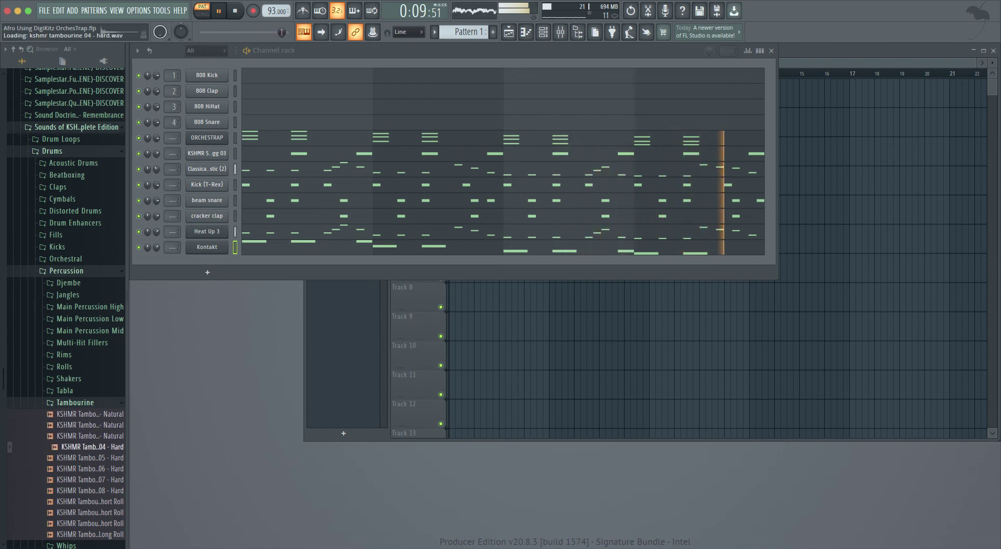
key(Down)
key(Down)
key(Down)
key(Down)
key(Down)
key(Down)
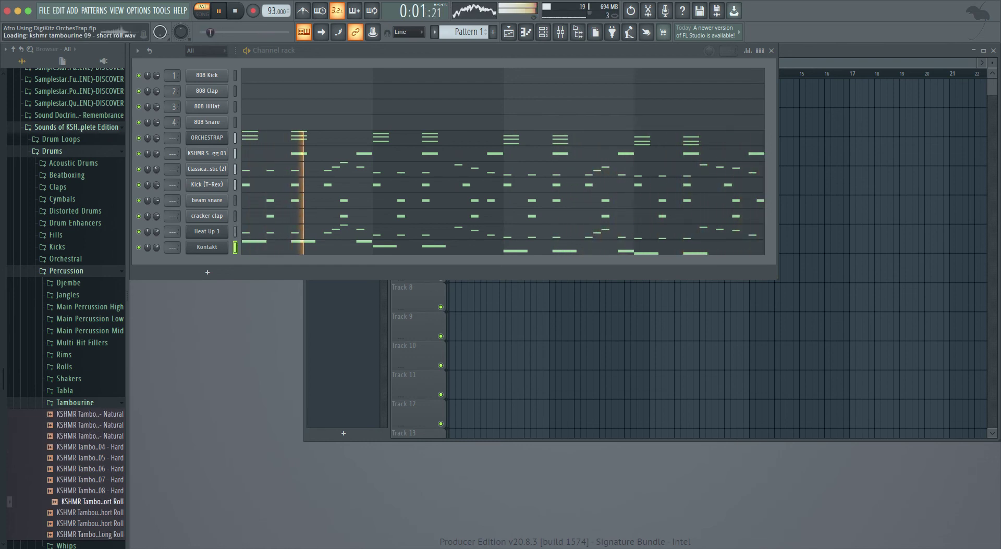
key(Down)
key(Down)
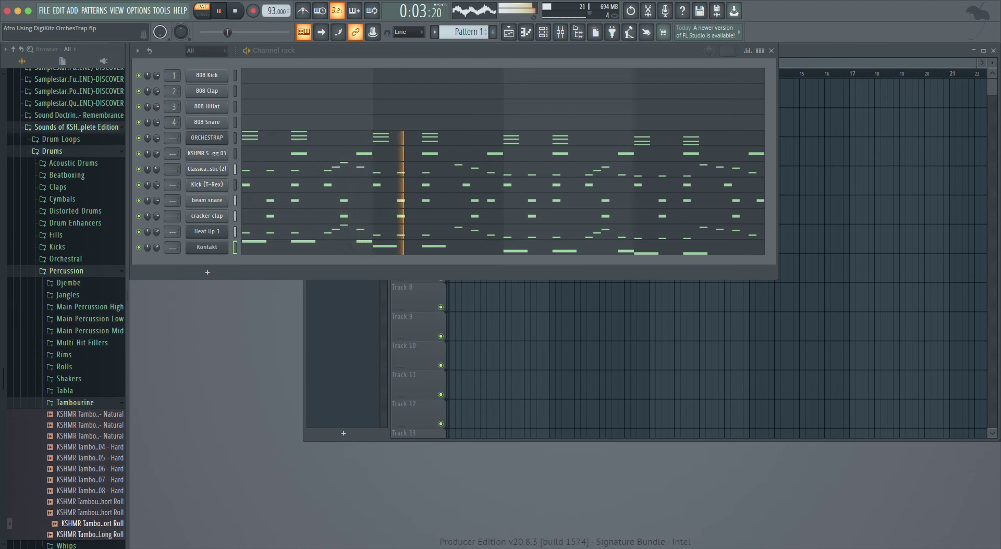
key(Up)
key(Up)
key(Up)
key(Up)
key(Up)
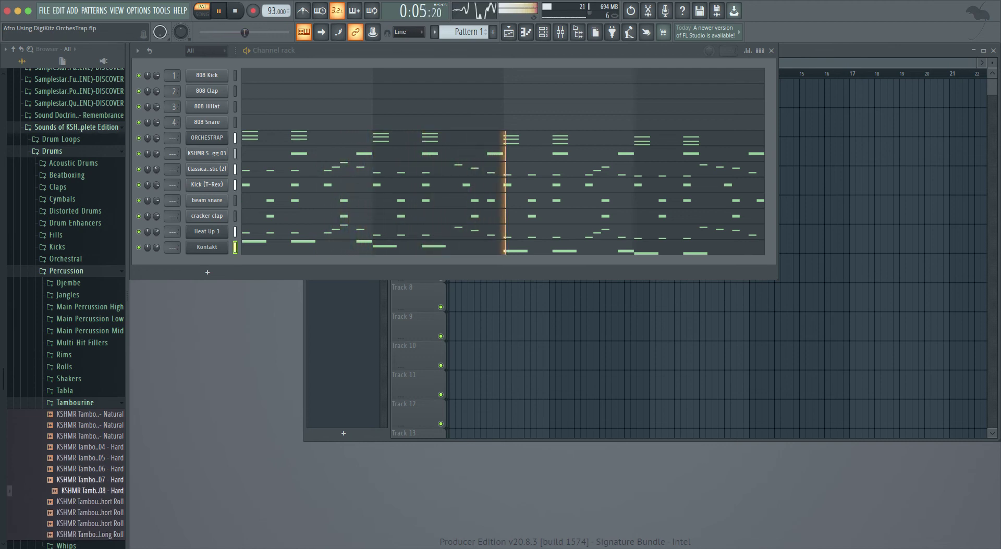
key(Up)
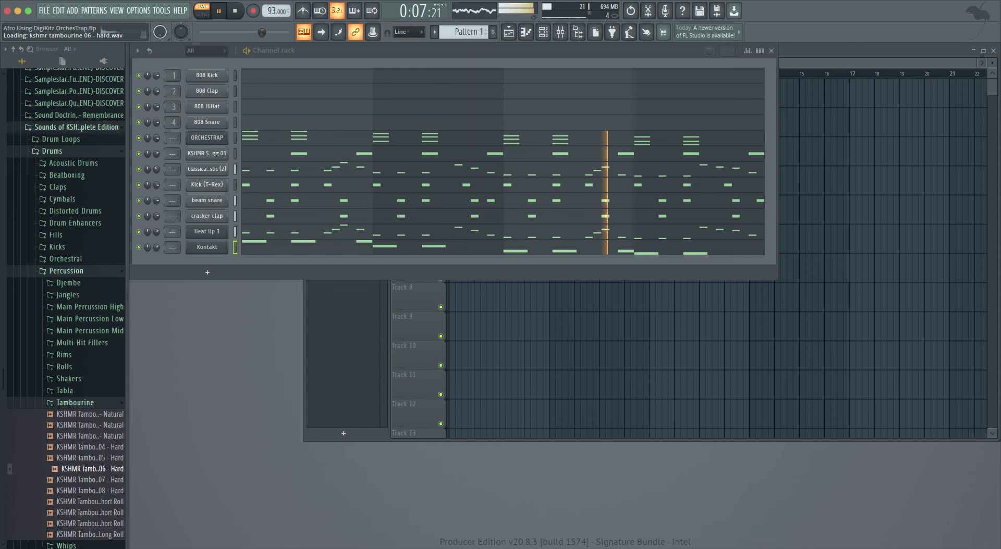
key(Up)
key(Up)
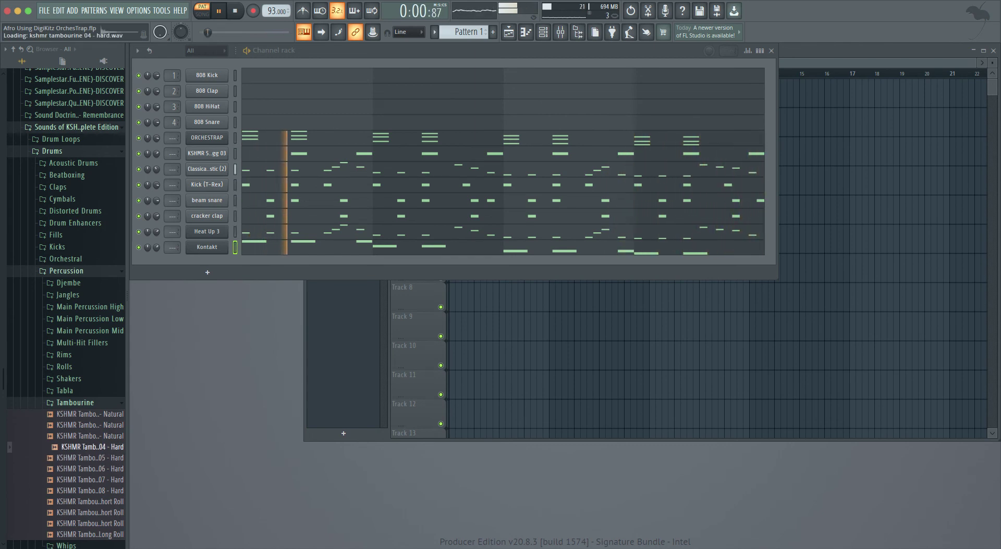
key(Down)
key(Down)
key(Down)
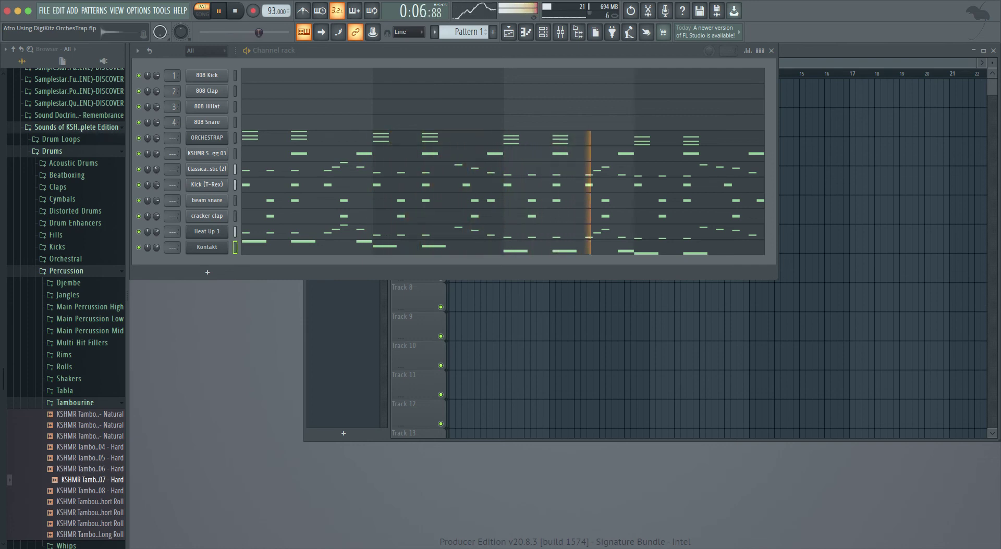
Step: Add KSHMR Tambourine 07 - Hard as a new channel and place a short C5 note on step 15 of each of the four bars
drag(92, 480, 207, 273)
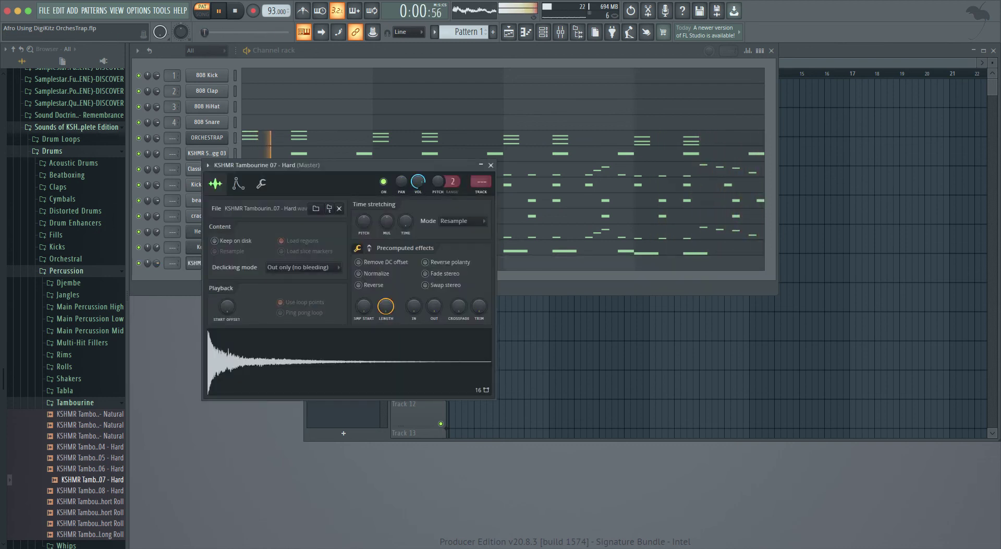
click(490, 165)
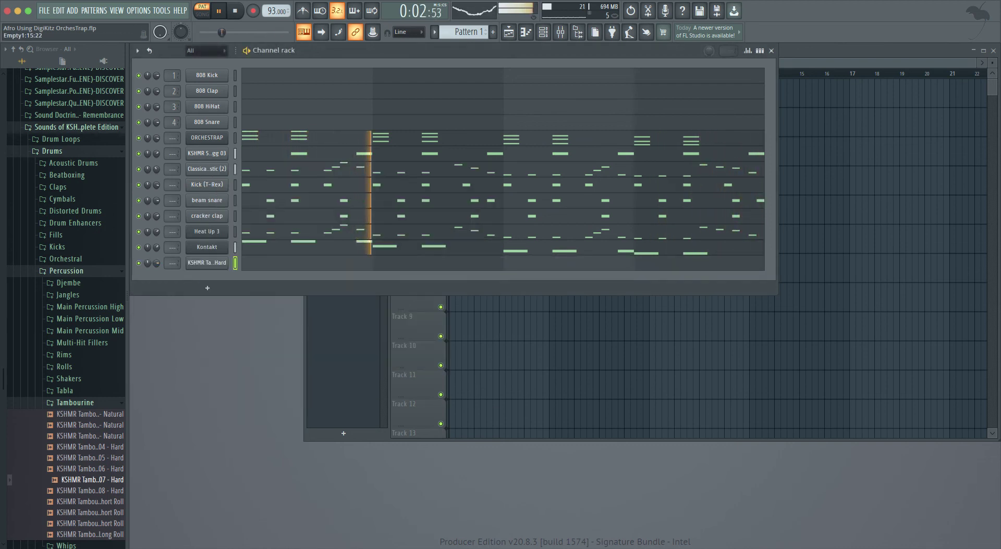
click(495, 263)
drag(543, 221, 535, 221)
click(656, 221)
drag(657, 221, 667, 220)
drag(554, 221, 539, 221)
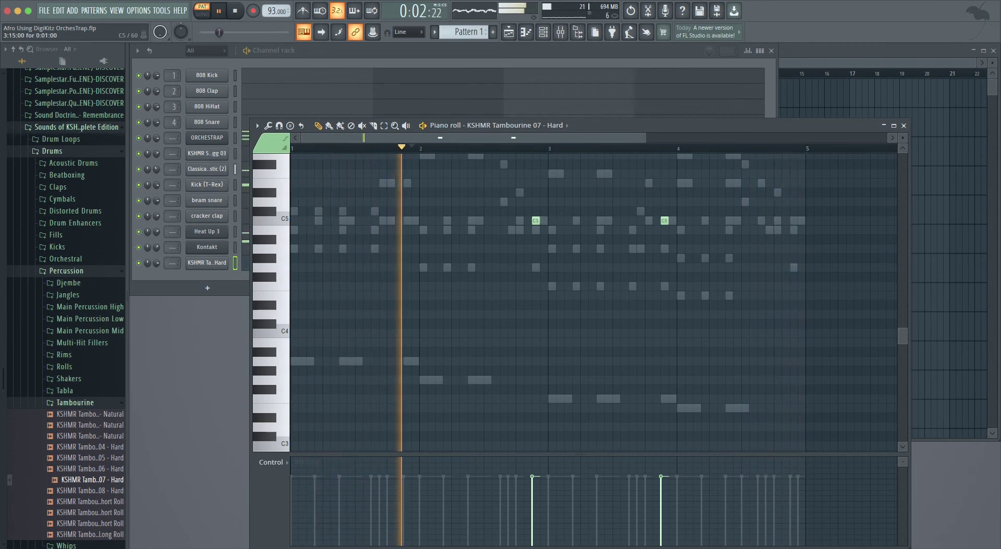
click(406, 221)
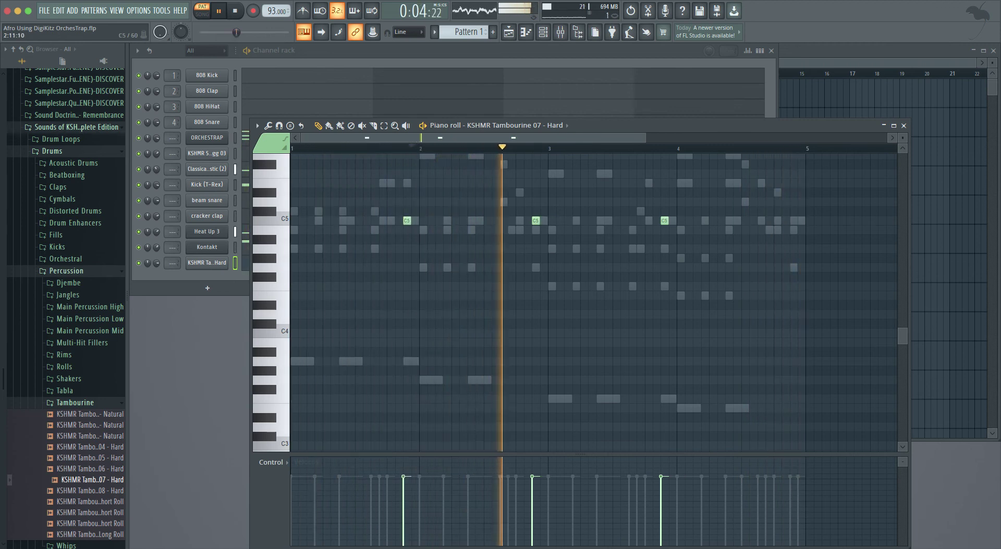
click(791, 221)
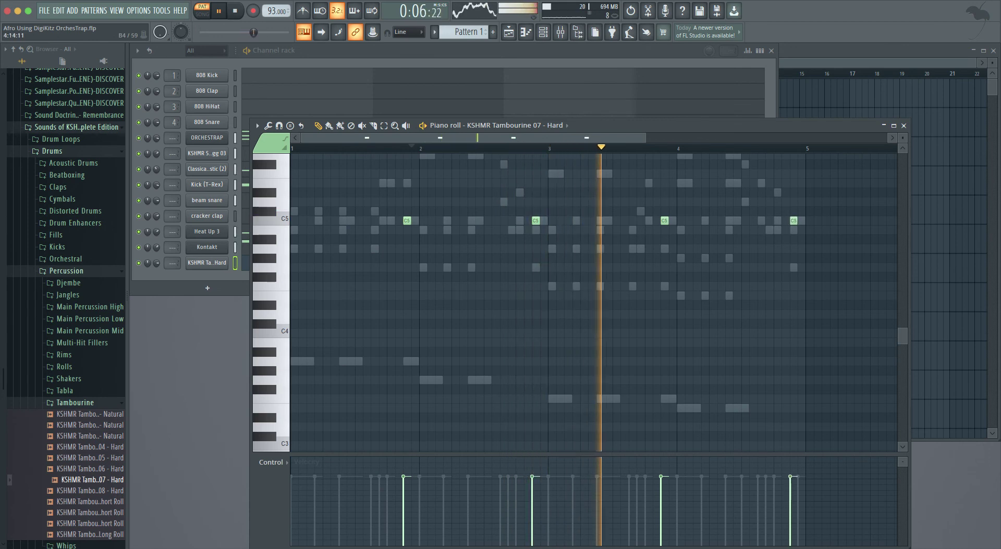
key(Escape)
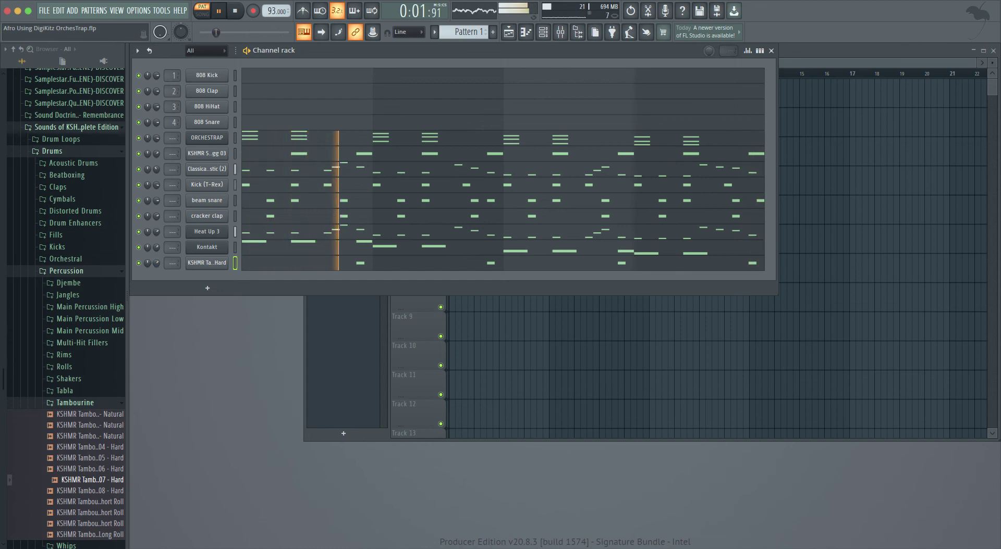
Step: Collapse the Tambourine folder and fill the 808 HiHat channel with a hit every four steps
click(75, 403)
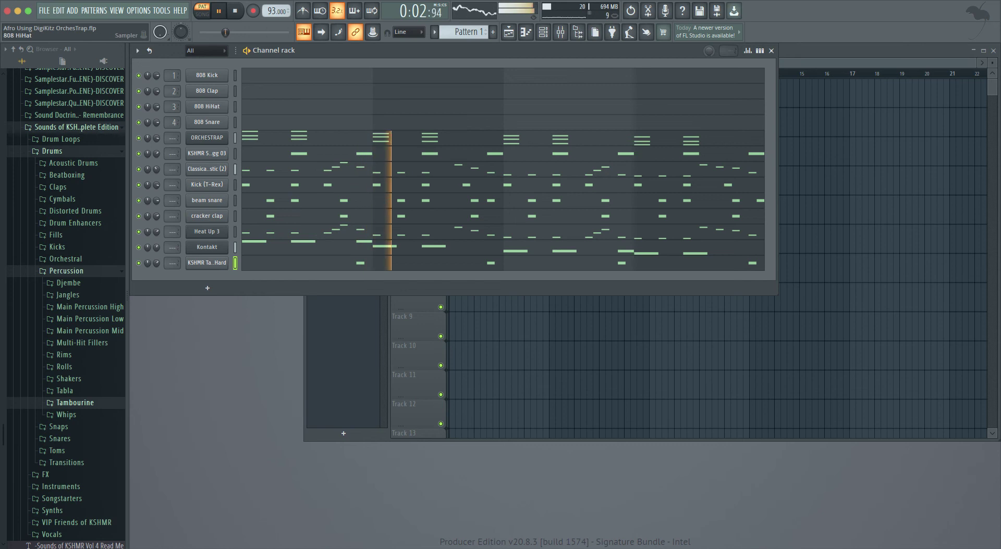
click(207, 107)
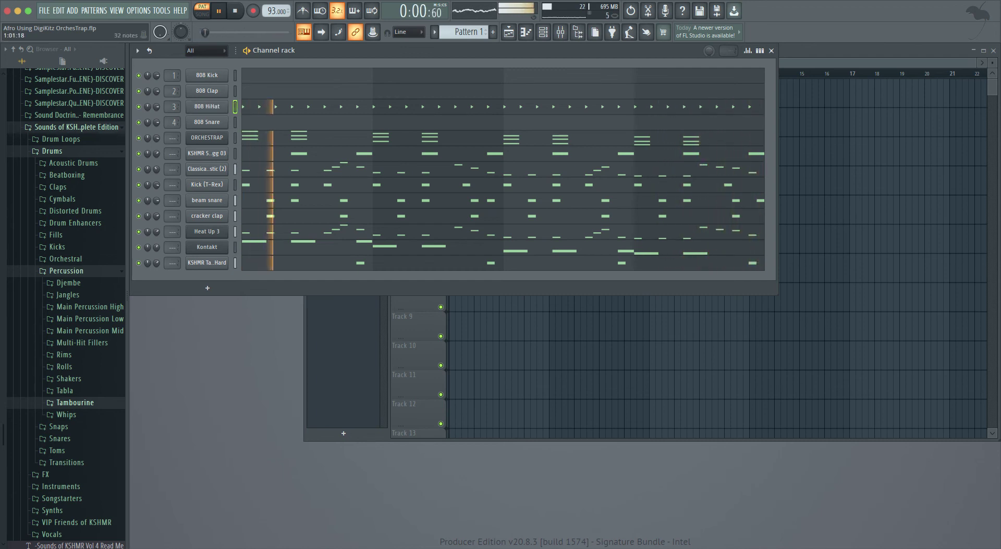
click(244, 203)
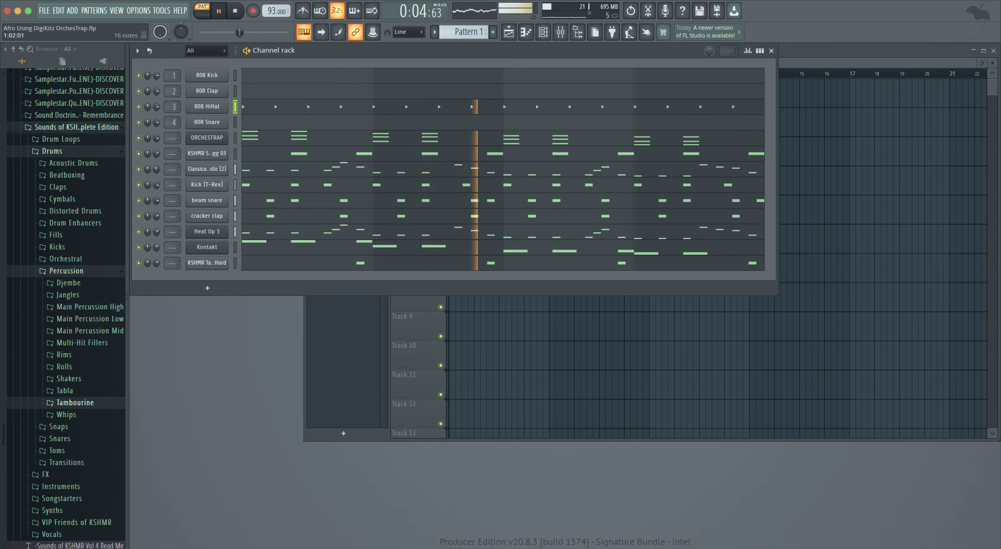
Step: Normalize the 808 HiHat sample and close its channel settings
click(207, 107)
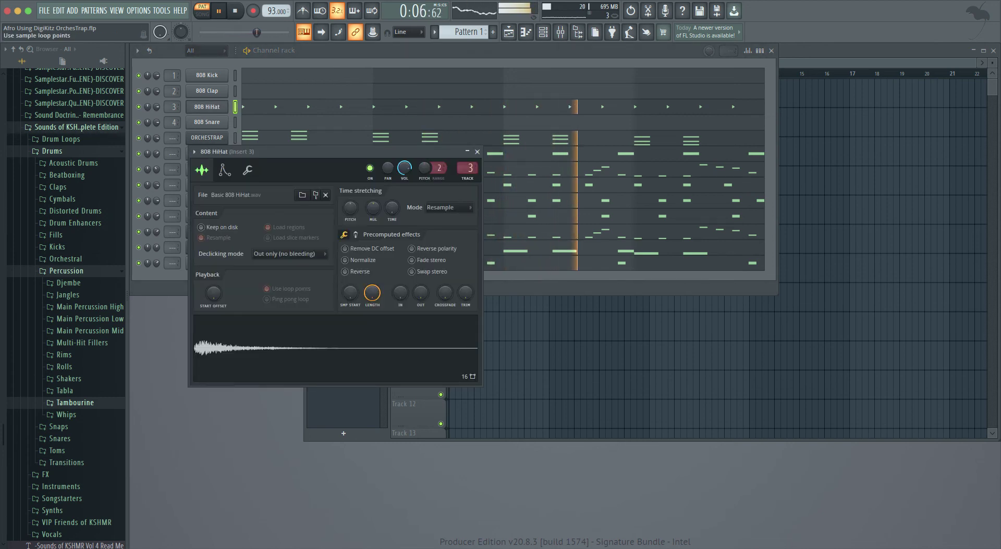
click(345, 260)
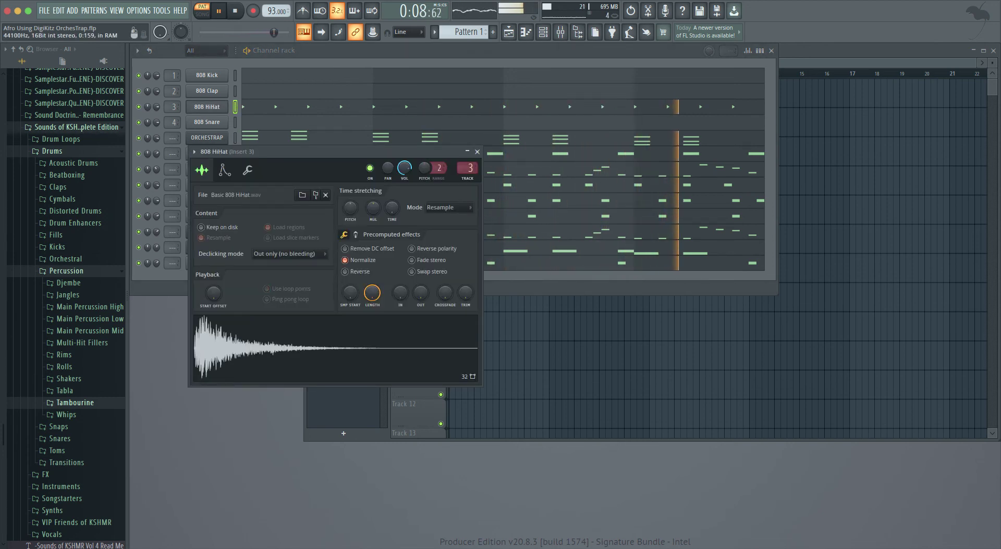
click(476, 152)
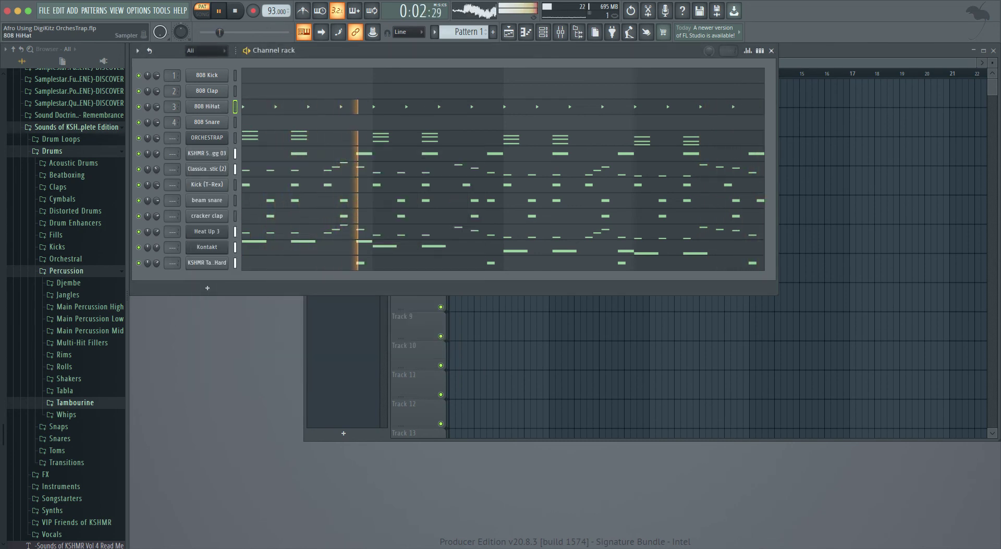
Step: Raise the echo delay feedback of the 808 HiHat channel slightly and close its settings
click(206, 107)
click(247, 170)
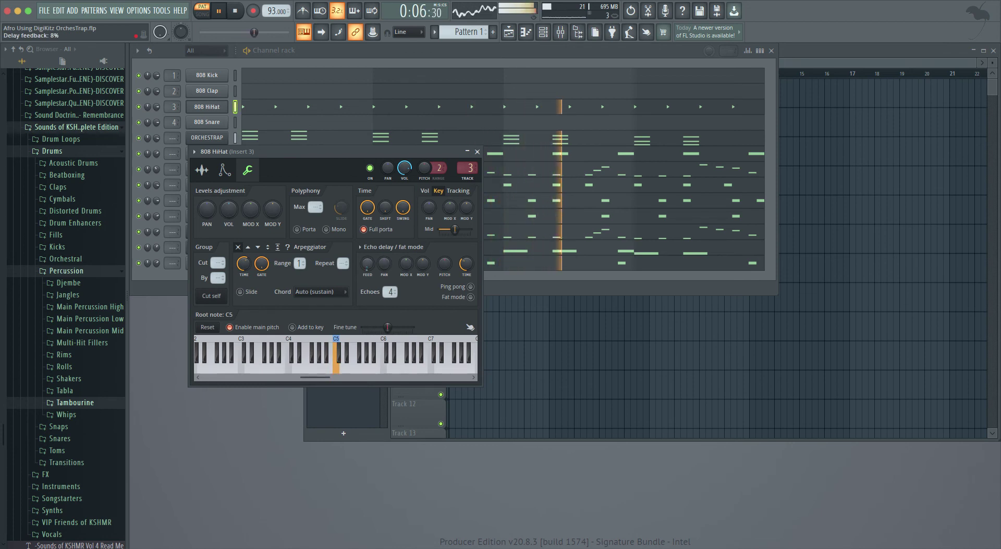
drag(367, 264, 367, 265)
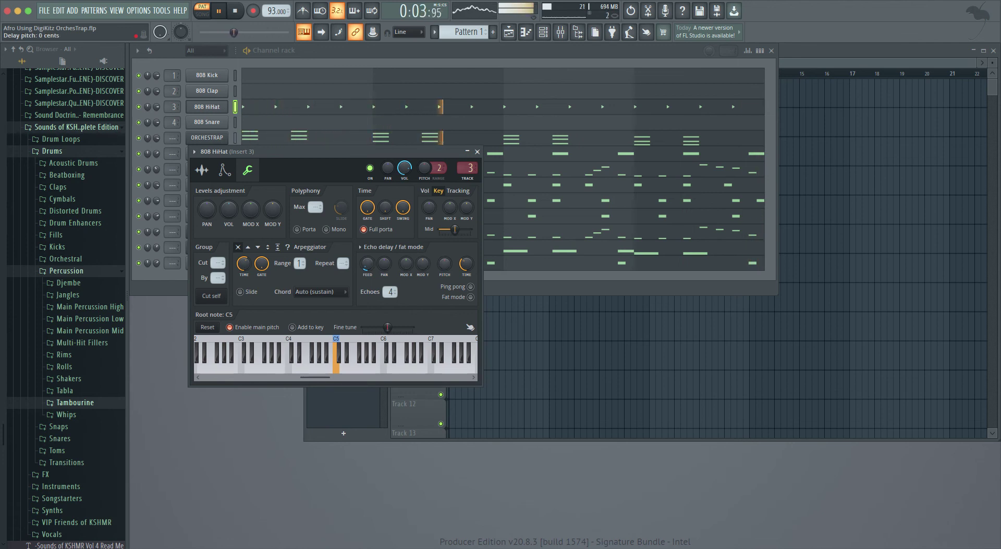
click(477, 152)
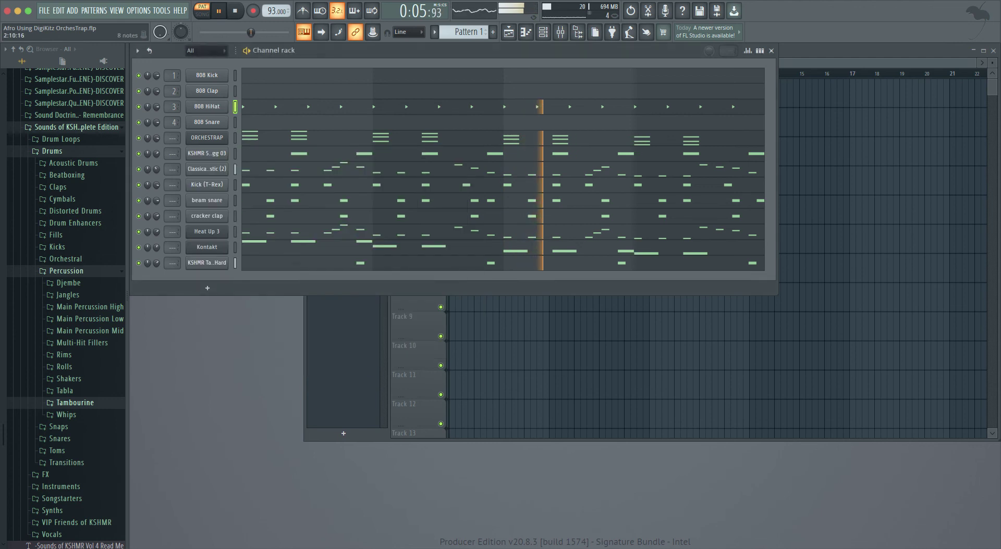
Step: Collapse the Drums folder of the KSHMR pack, expand its Drum Loops folder, and look back over the 2022 sample packs
click(66, 271)
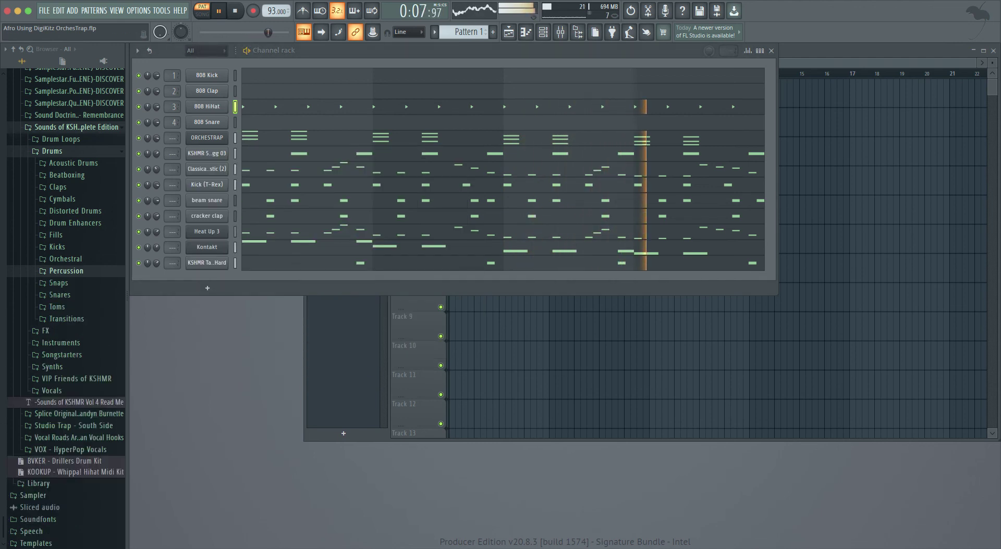
click(52, 151)
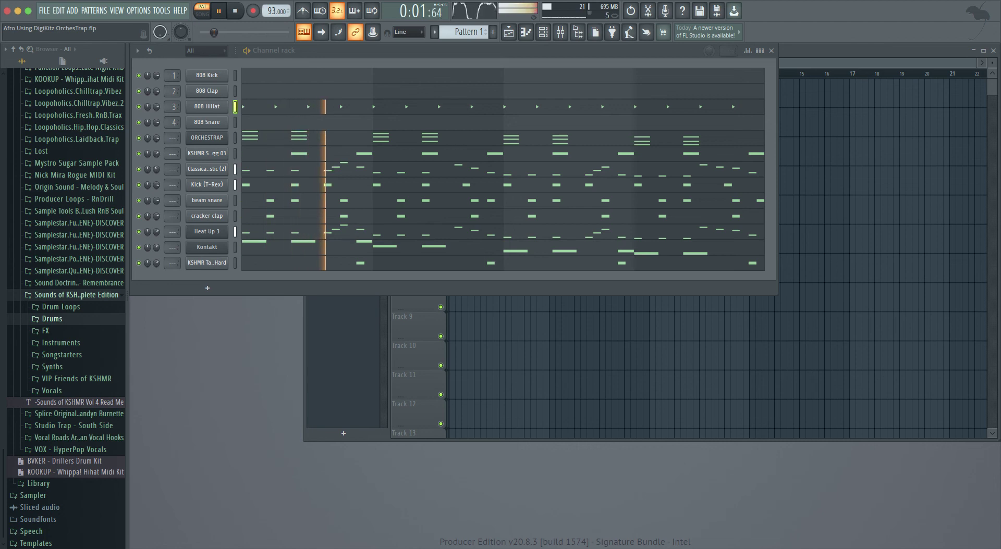
key(Up)
key(Right)
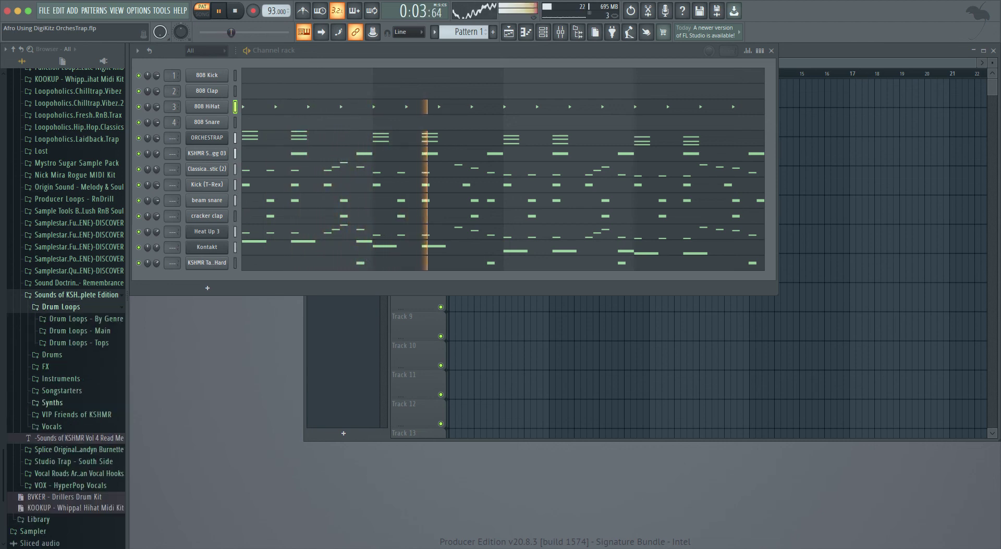
scroll(65, 307, up, 5)
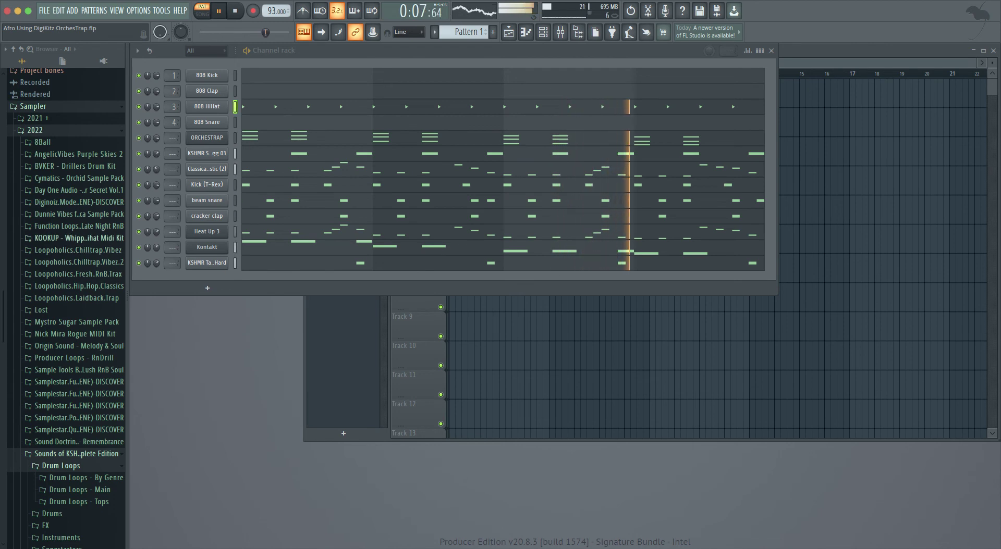
Step: Audition the HiHat One-Shots in the KOOKUP kit and replace the 808 HiHat sample with kookup - foreigner hihat
click(77, 238)
key(Down)
key(Right)
key(Down)
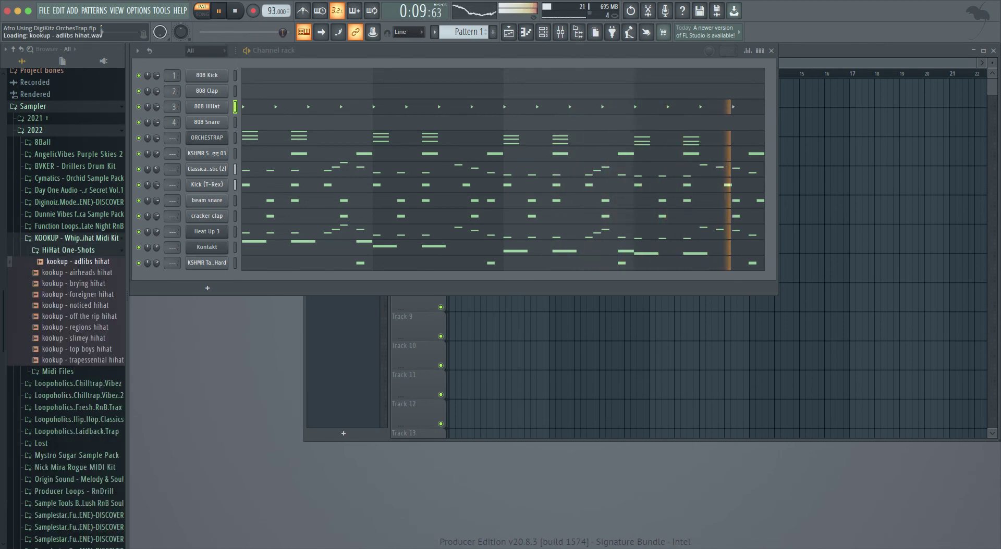
key(Down)
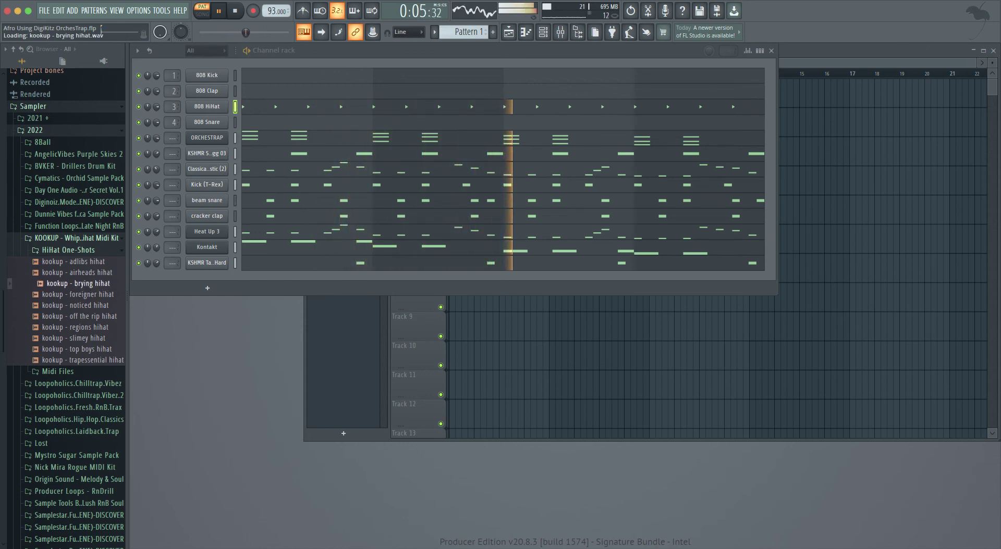
key(Down)
key(Down)
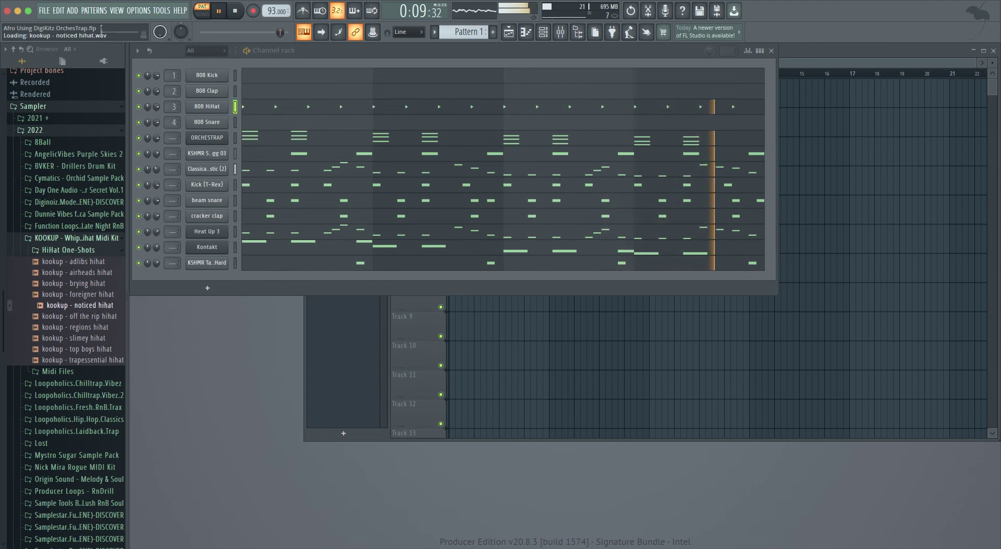
key(Up)
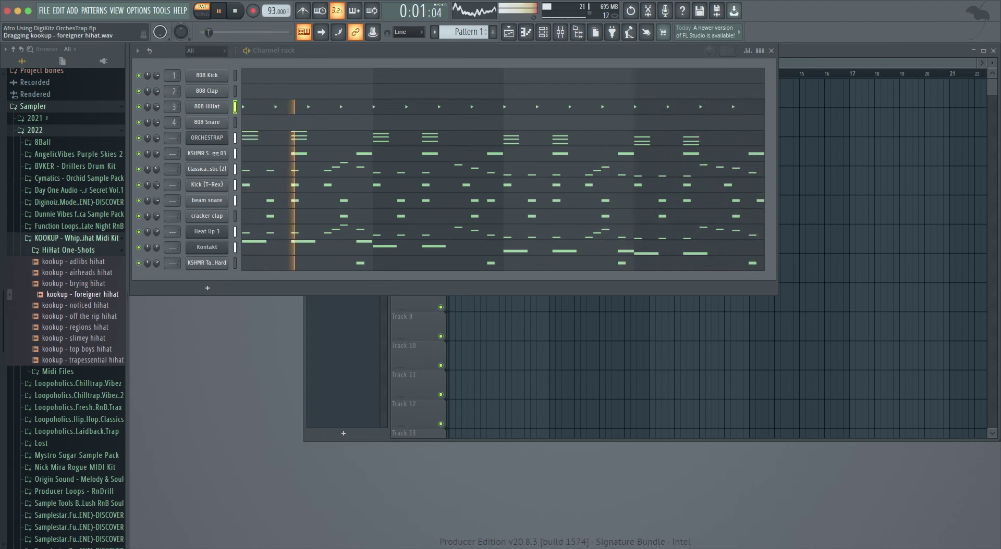
drag(82, 295, 206, 107)
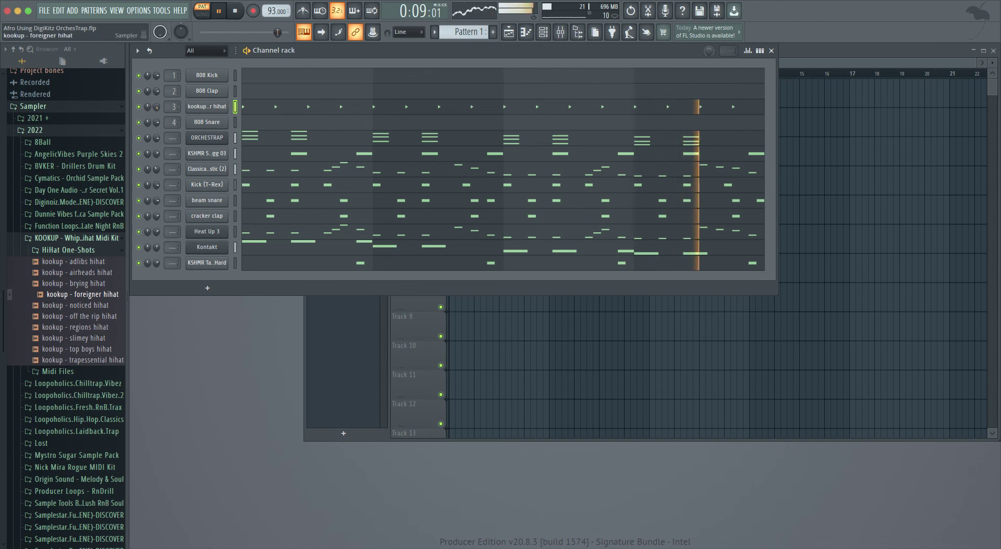
Step: Transpose all notes of the foreigner hihat channel down one semitone to B4, close its piano roll and preview the sample
click(207, 107)
click(202, 170)
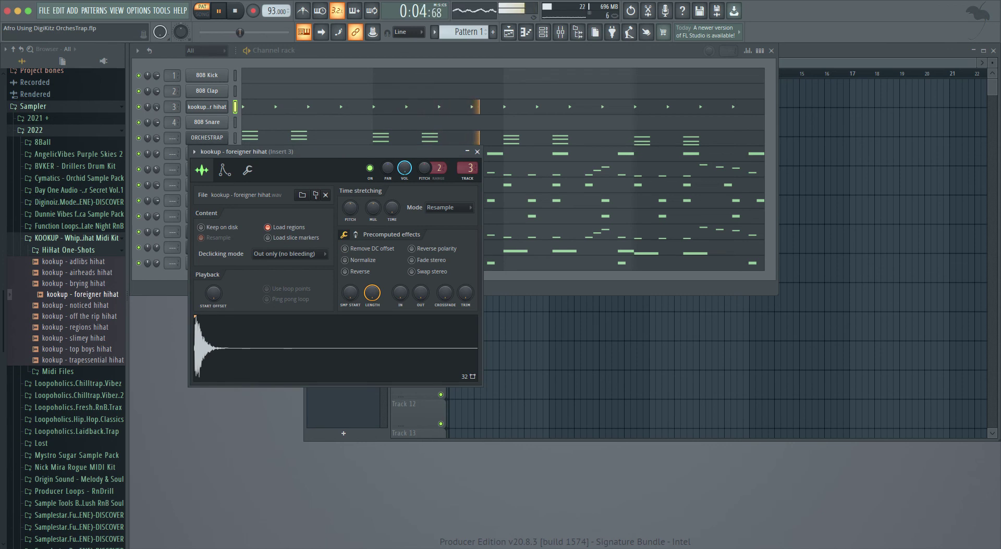
key(F7)
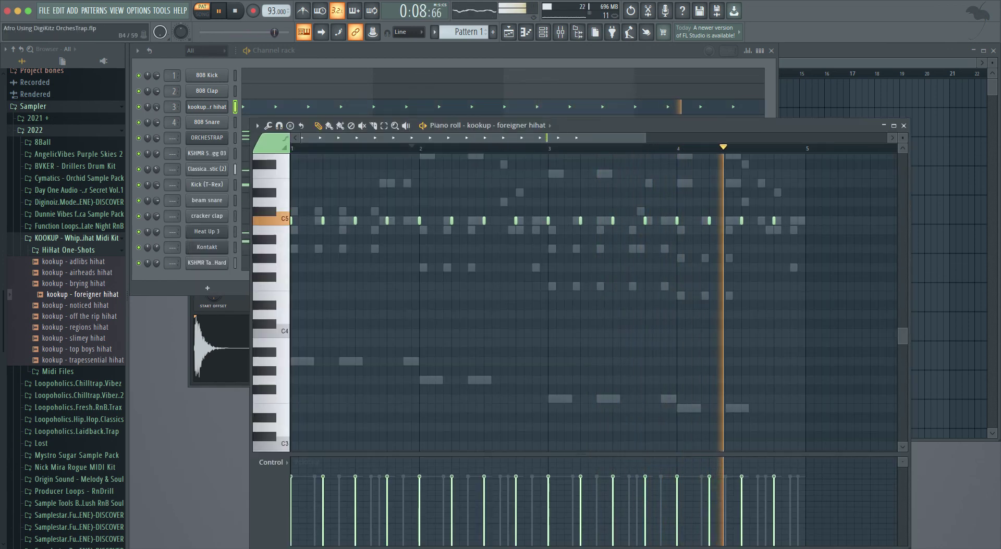
key(shift+Down)
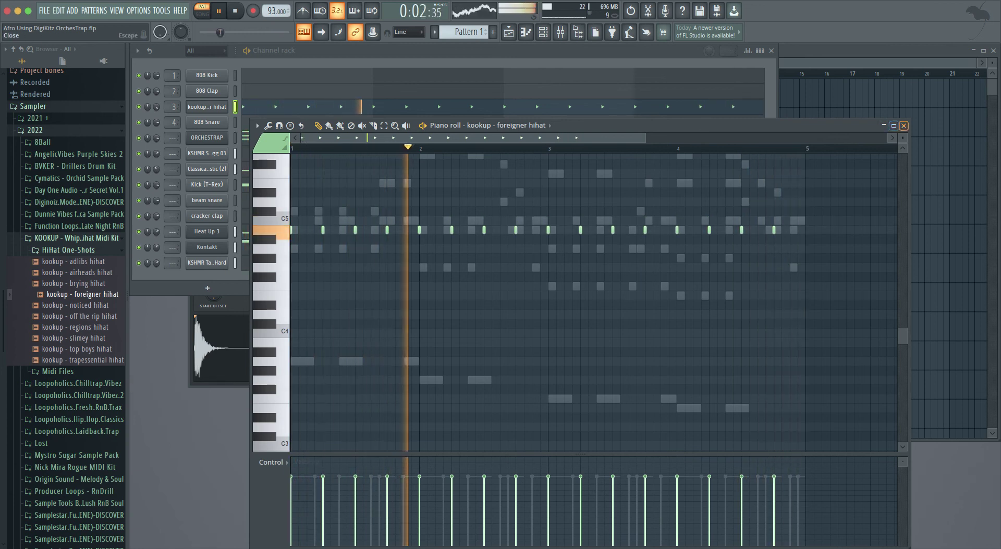
click(903, 125)
click(365, 347)
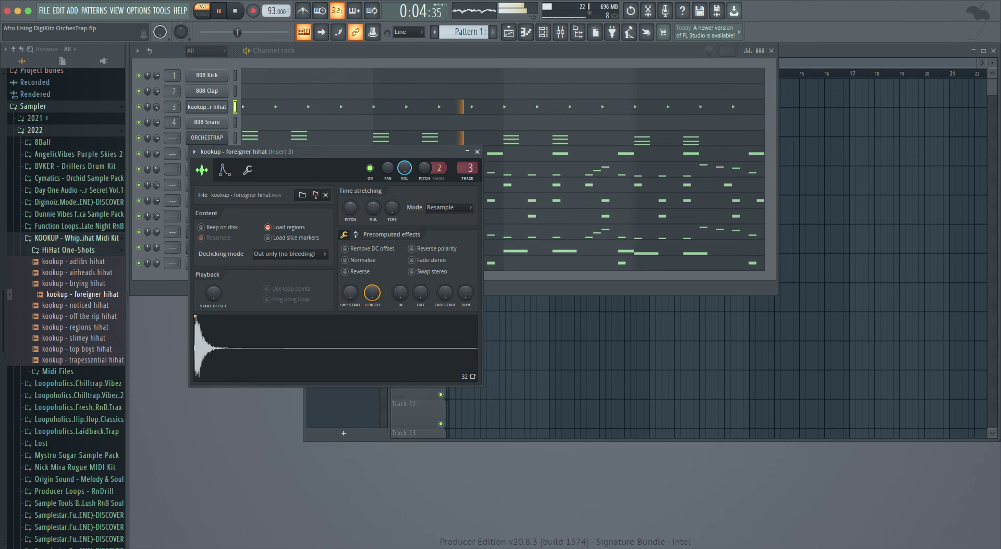
Step: Set the foreigner hihat's echo delay to 1 echo, collapse the one-shots folder and lower the hi-hat channel's volume
click(247, 170)
drag(390, 292, 390, 308)
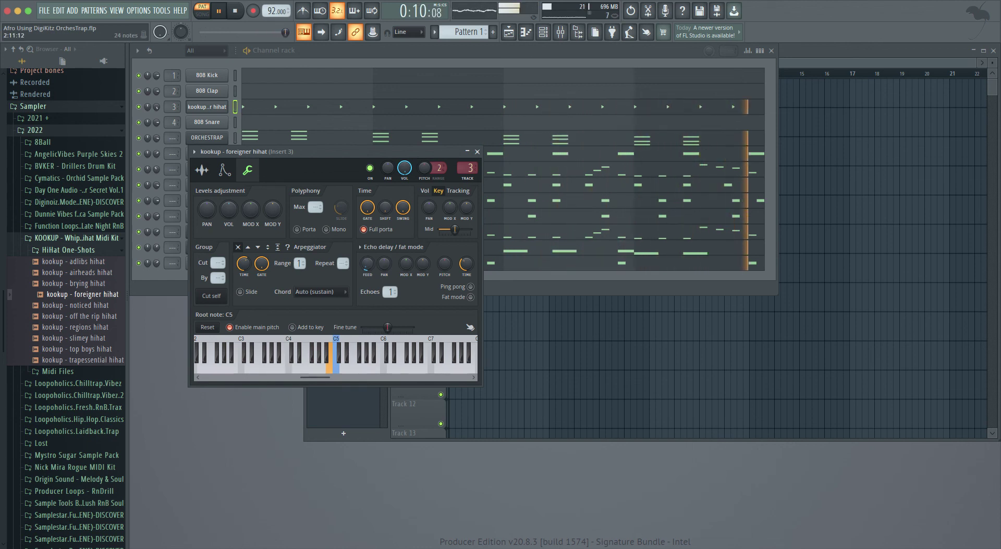
click(477, 151)
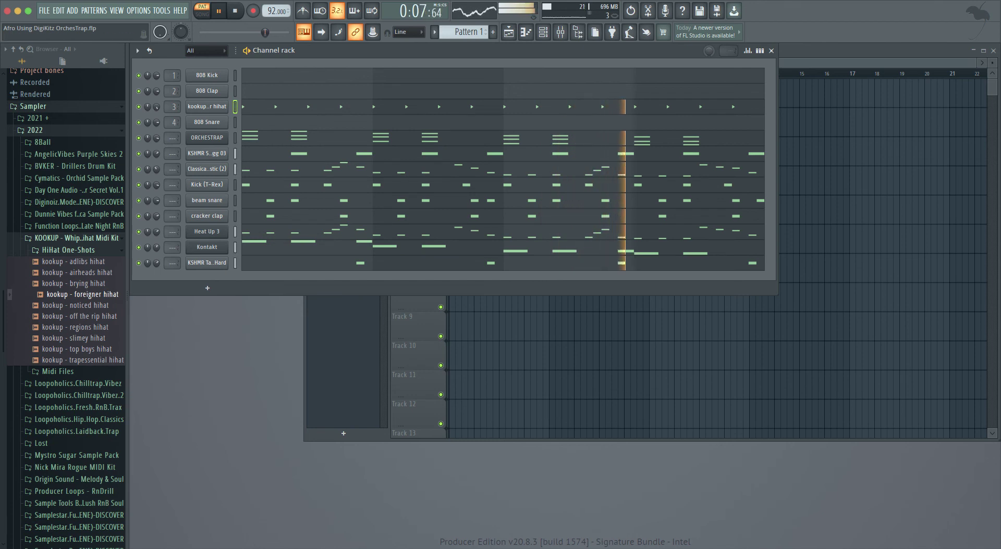
click(68, 251)
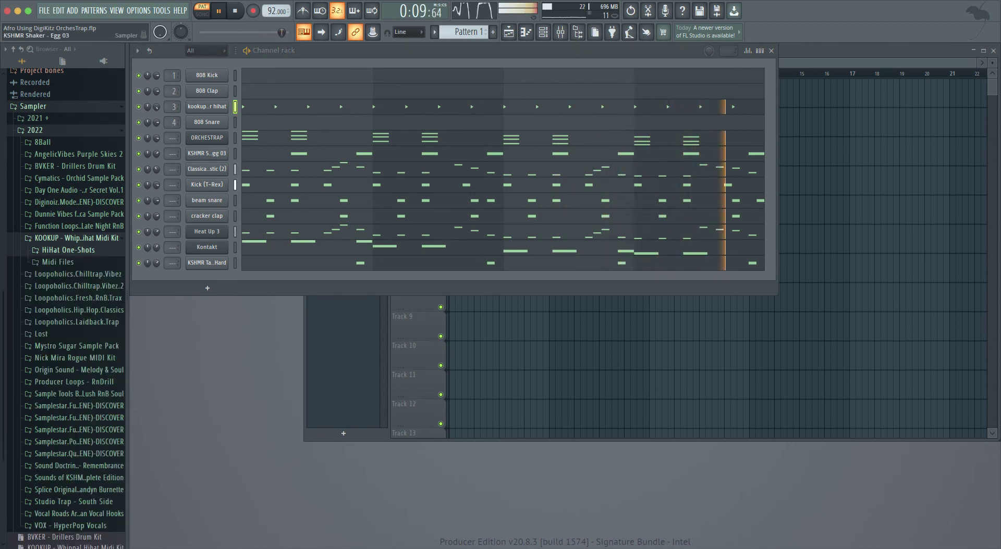
drag(156, 107, 156, 122)
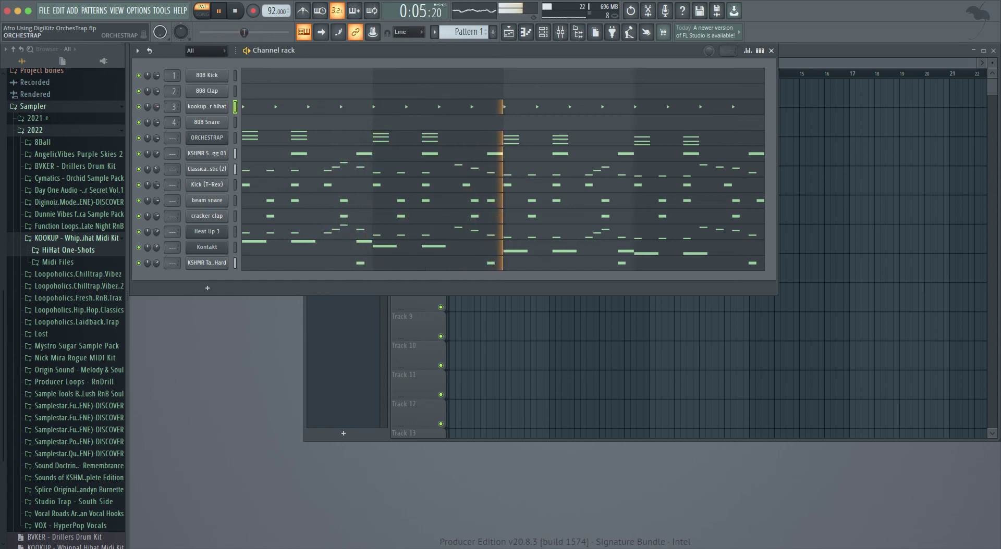
Step: Select the ORCHESTRAP channel and set the project tempo to 93 BPM
click(207, 138)
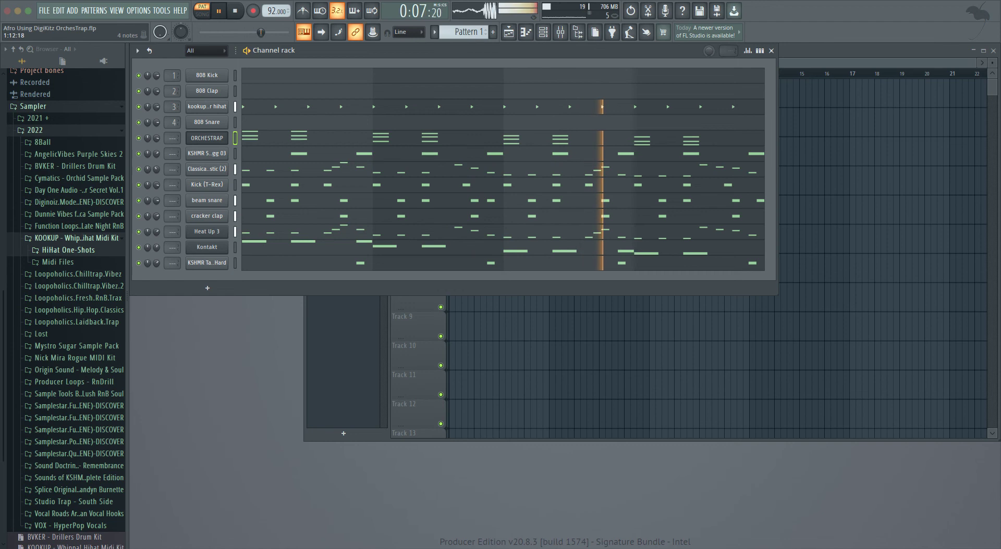
drag(272, 11, 272, 9)
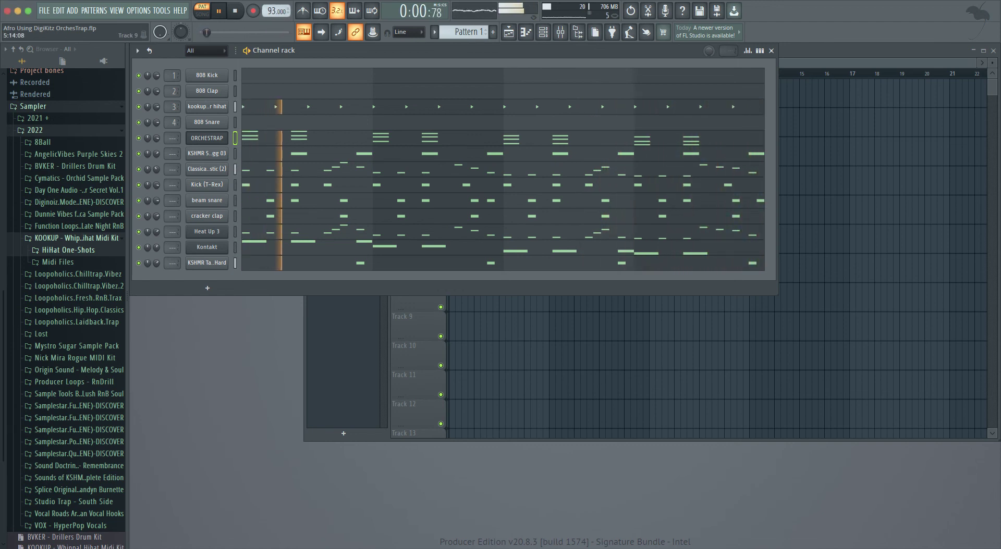
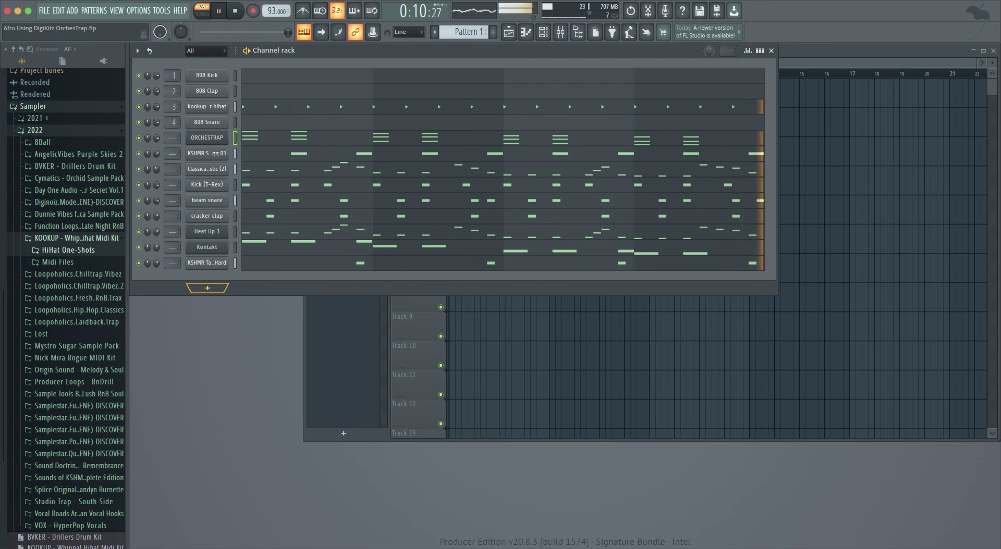
Step: Add a second ORCHESTRAP channel, raise its volume and open its empty piano roll
key(alt+shift+c)
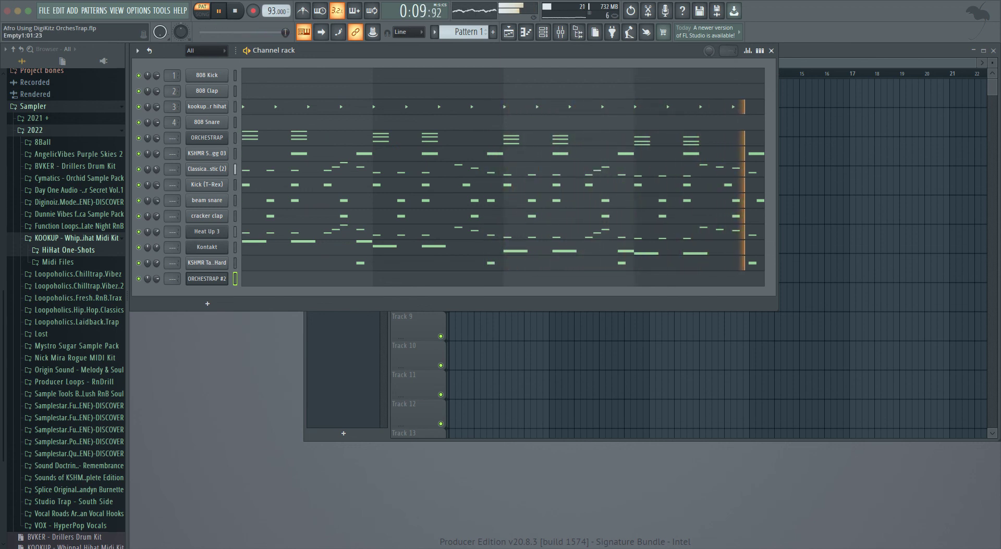
key(F7)
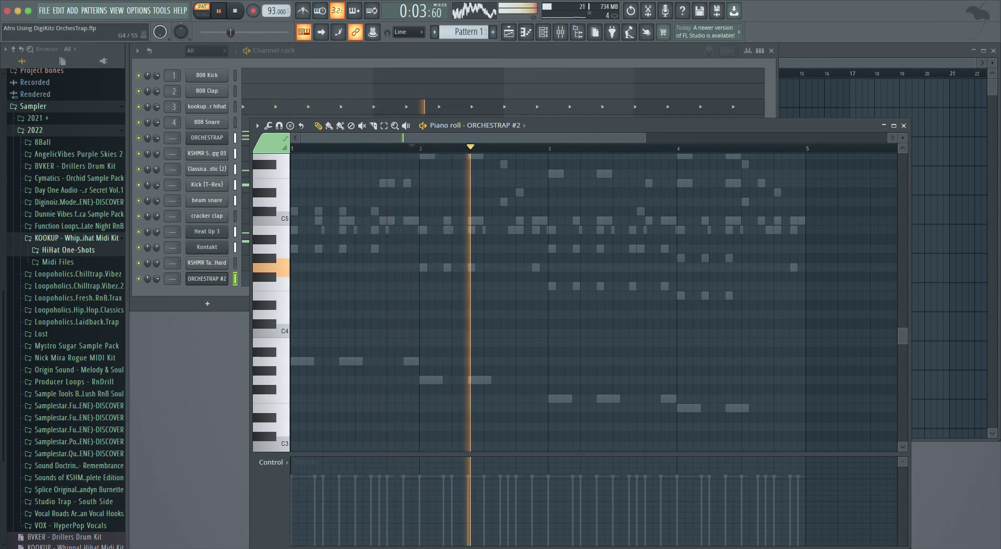
drag(156, 279, 156, 255)
click(256, 278)
key(F7)
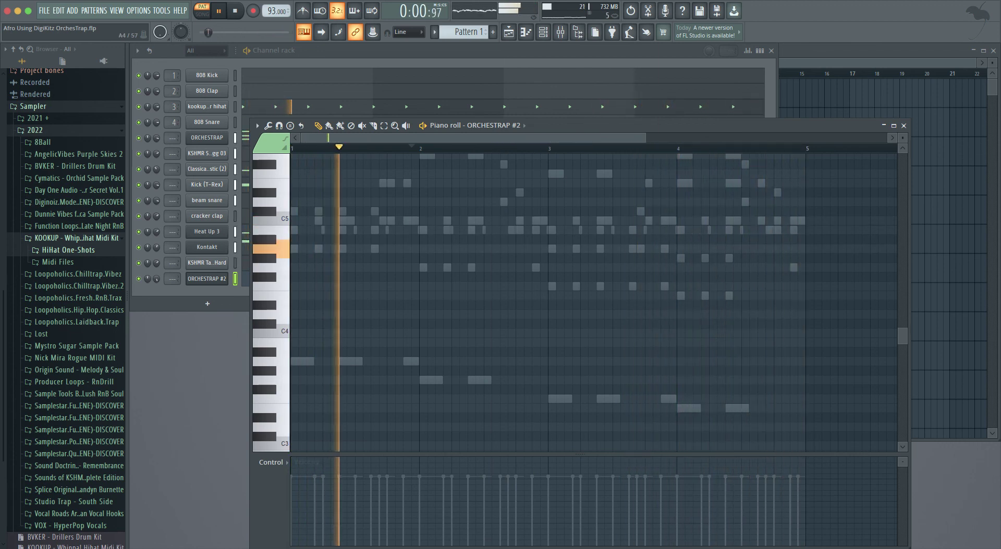
Step: Draw four one-bar notes, A4, B4, C5 and B4, across bars 1 to 4 for the second ORCHESTRAP channel
click(294, 249)
drag(297, 249, 418, 249)
click(423, 231)
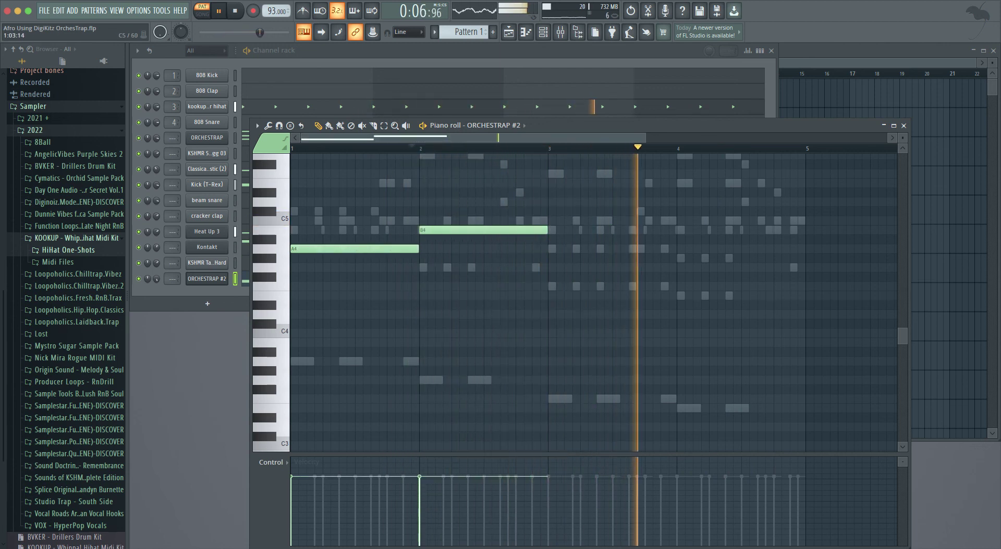
click(551, 211)
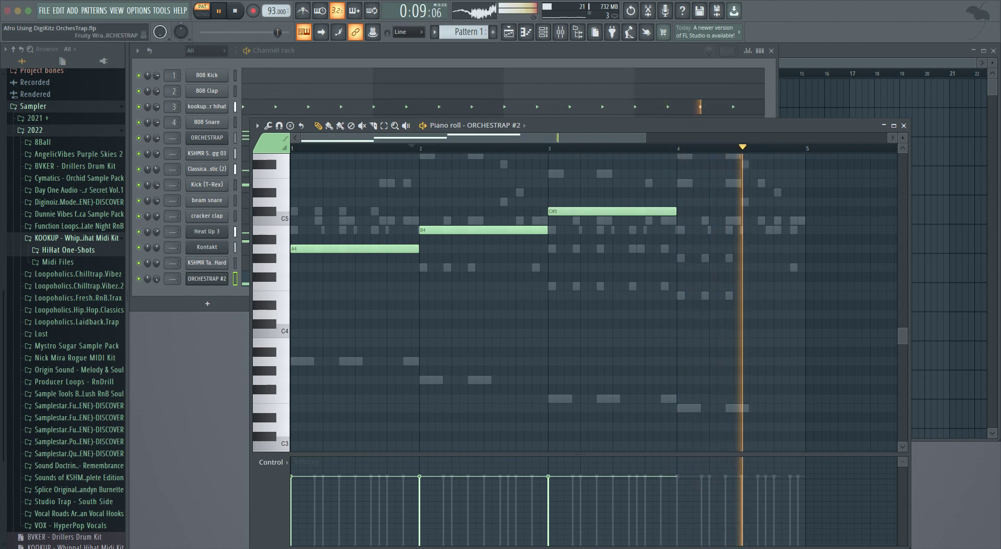
click(680, 229)
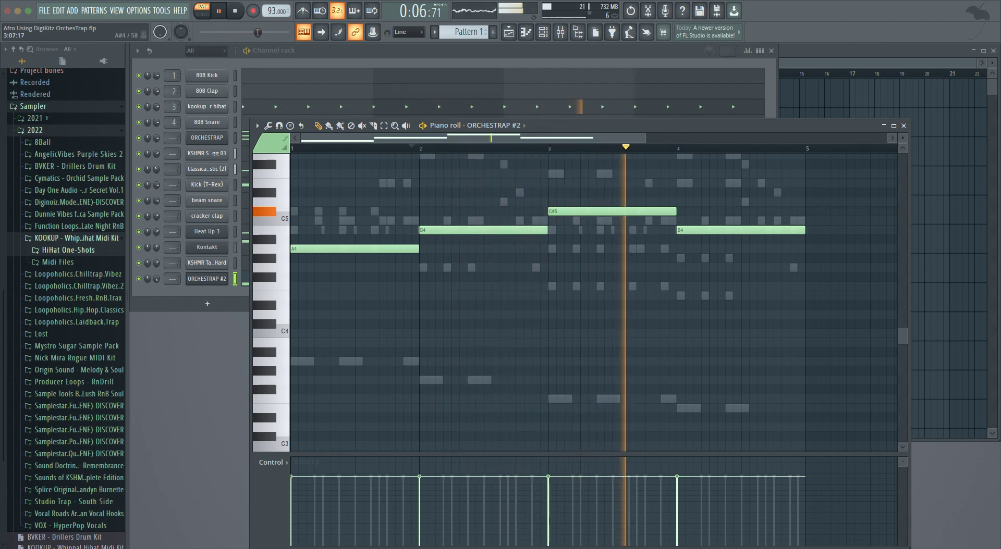
drag(613, 212, 612, 221)
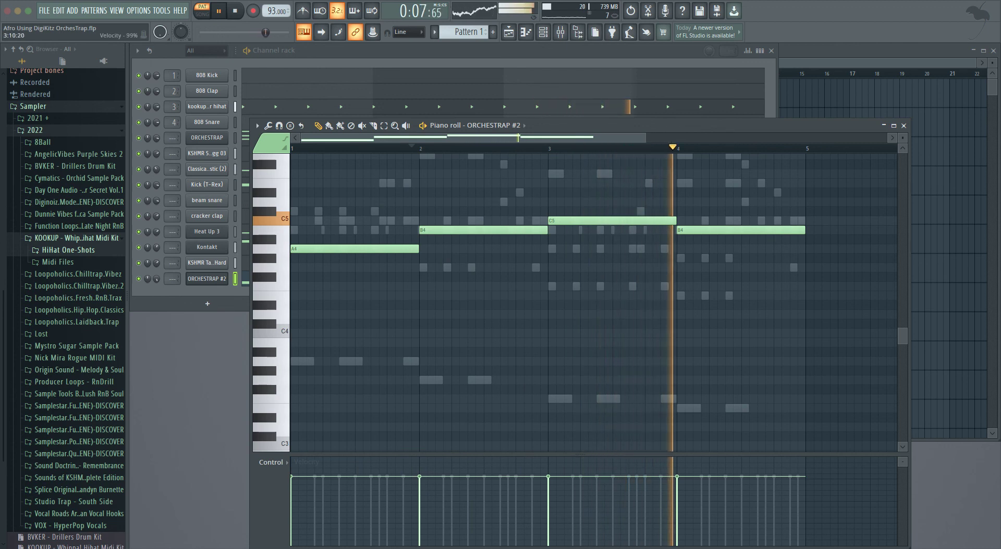
Step: Replace the Kontakt channel's instrument with another ORCHESTRAP and transpose its notes up one octave
click(207, 279)
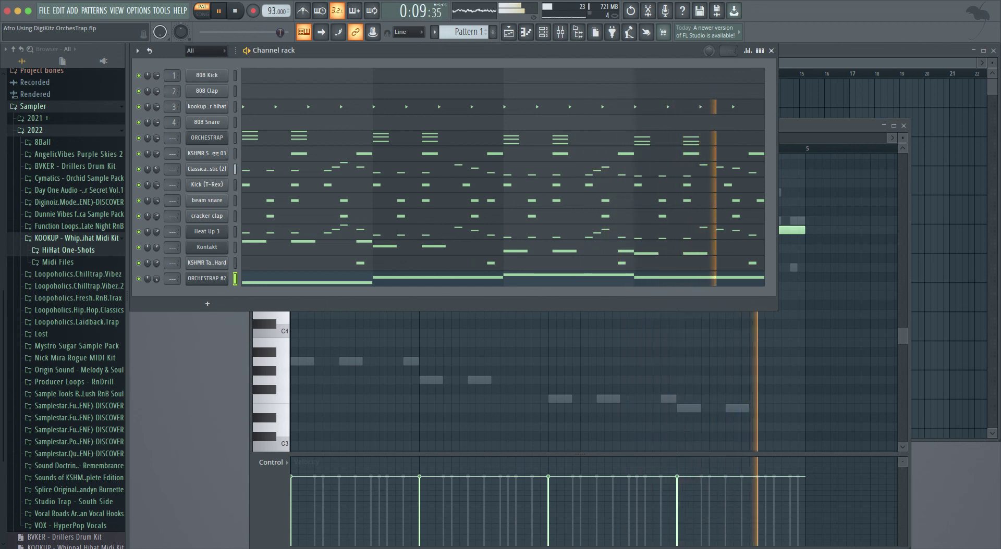
scroll(66, 307, up, 1)
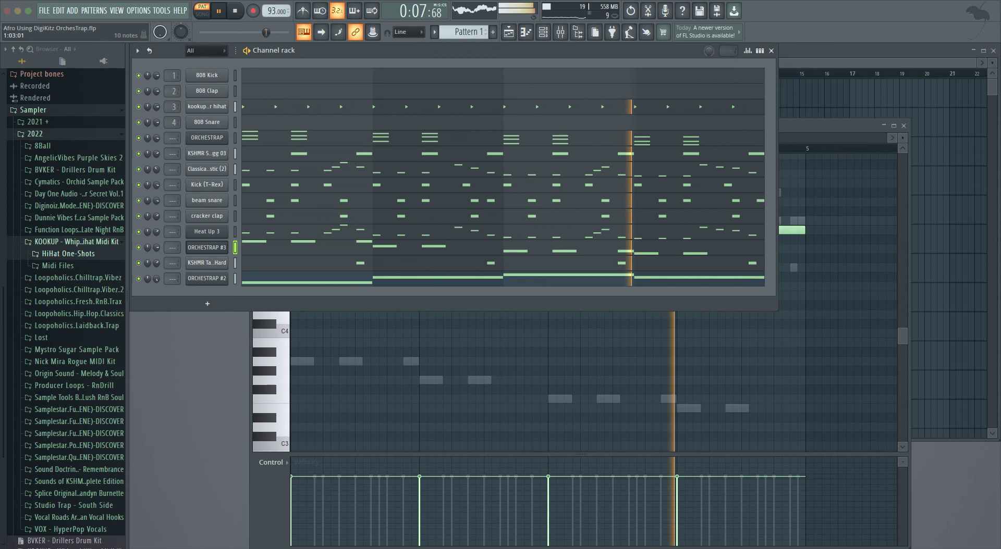
click(256, 247)
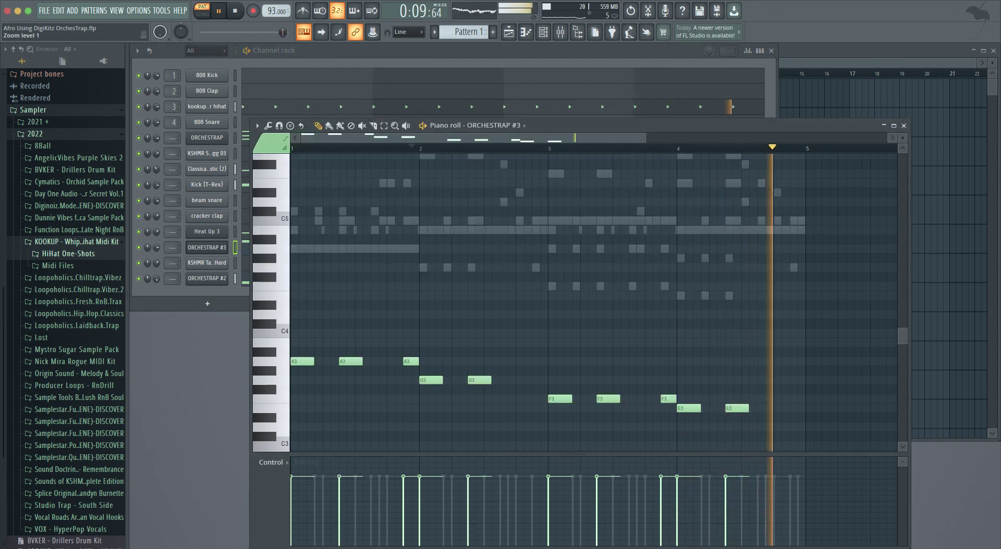
key(ctrl+Up)
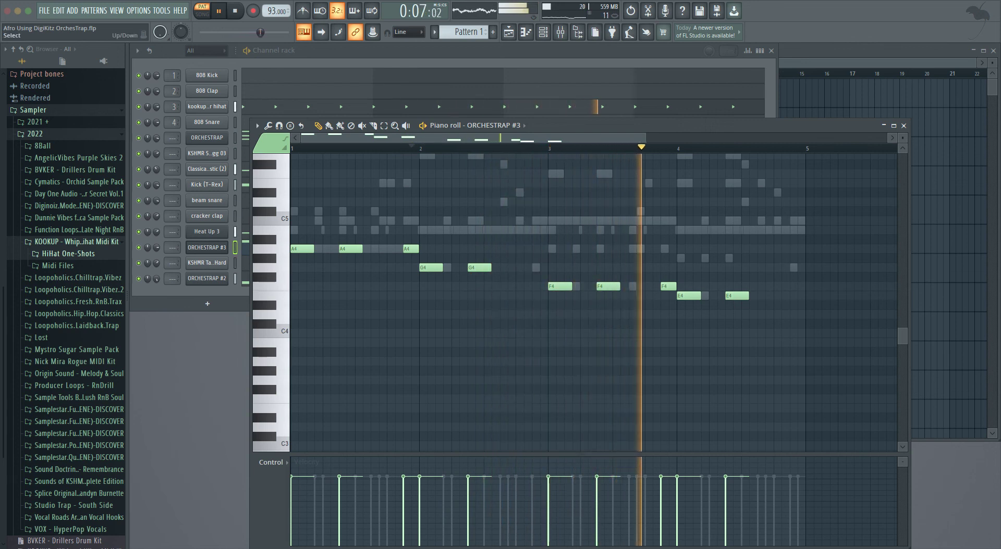
Step: Adjust the third ORCHESTRAP channel's volume and replace the Heat Up 3 instrument with a fourth ORCHESTRAP
drag(156, 247, 156, 252)
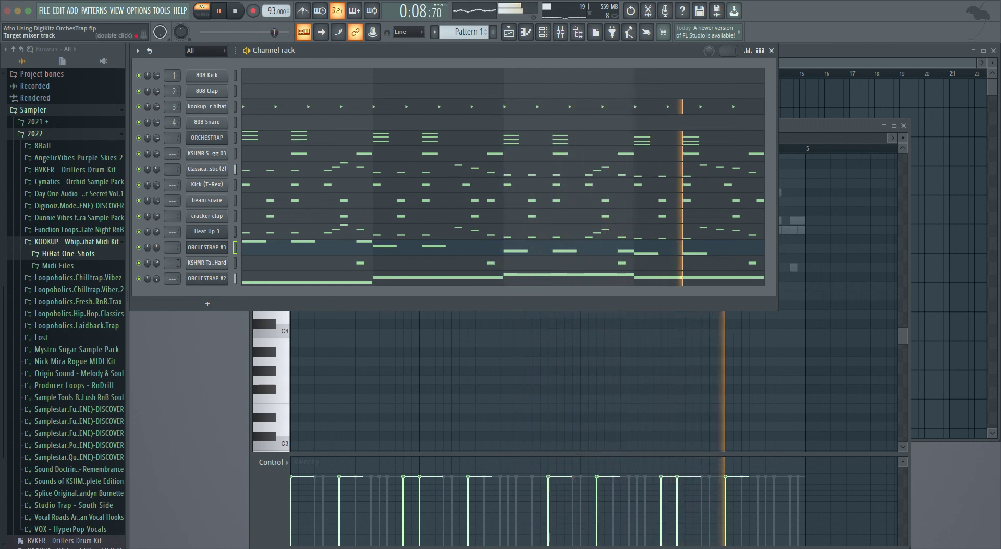
drag(156, 248, 156, 233)
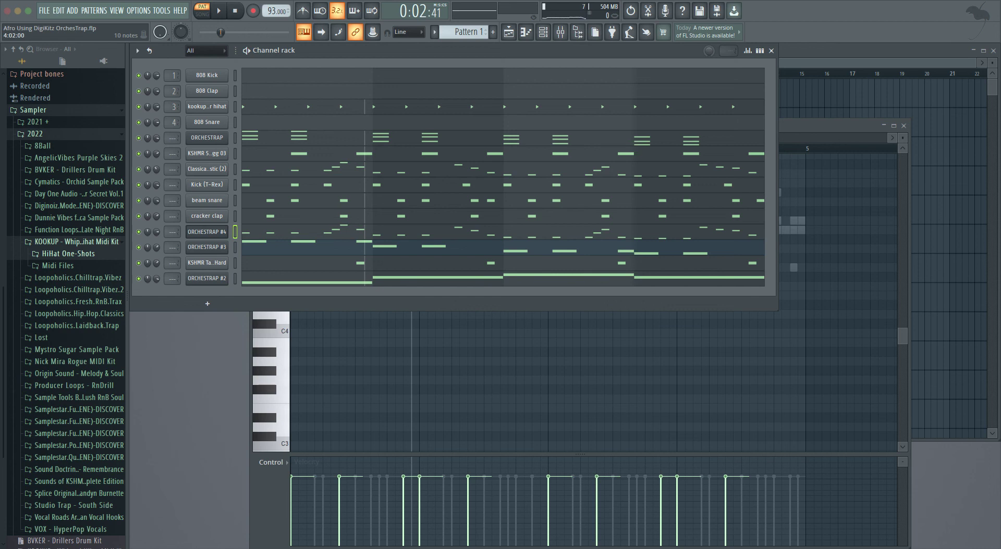
Step: Add a fifth ORCHESTRAP channel to the playing pattern, check its empty piano roll and open its instrument
key(space)
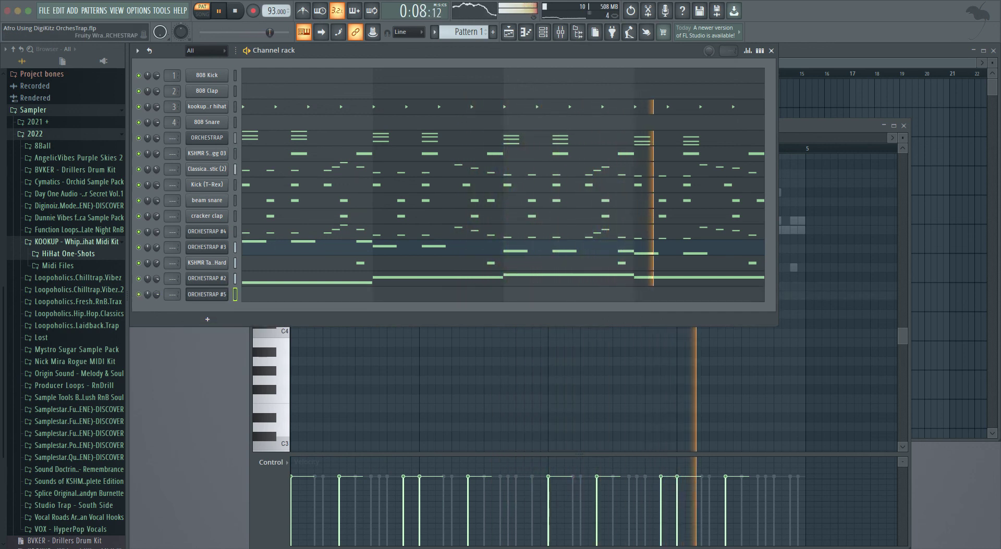
key(F7)
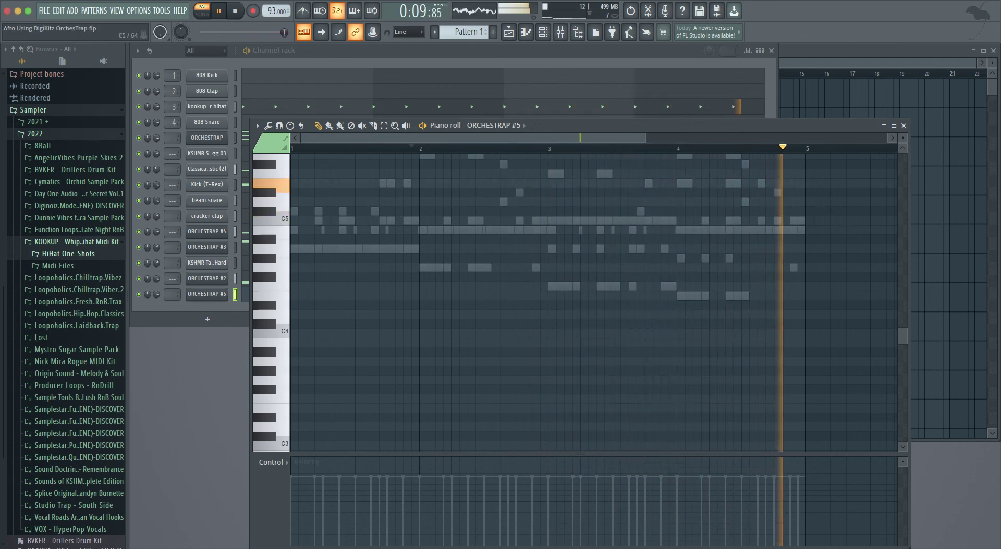
scroll(594, 302, up, 5)
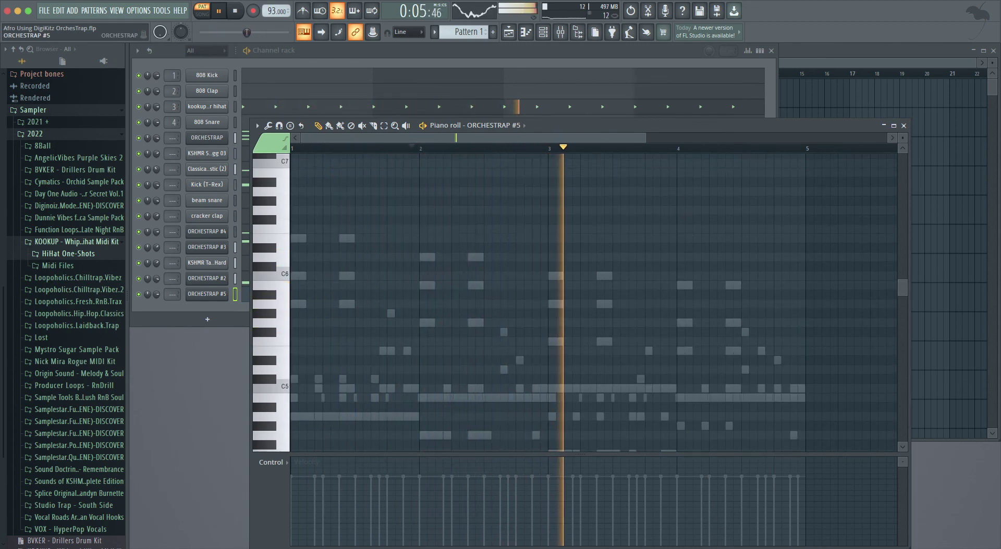
click(207, 294)
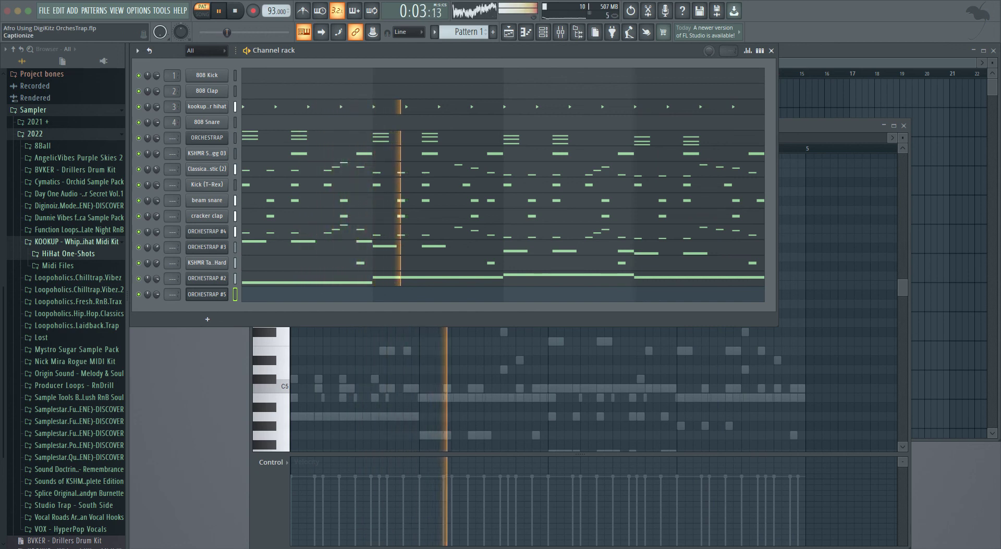
Step: Draw a short A4, B4, C5, B4, A4 phrase in each of the four bars for the fifth ORCHESTRAP and adjust its volume
key(F7)
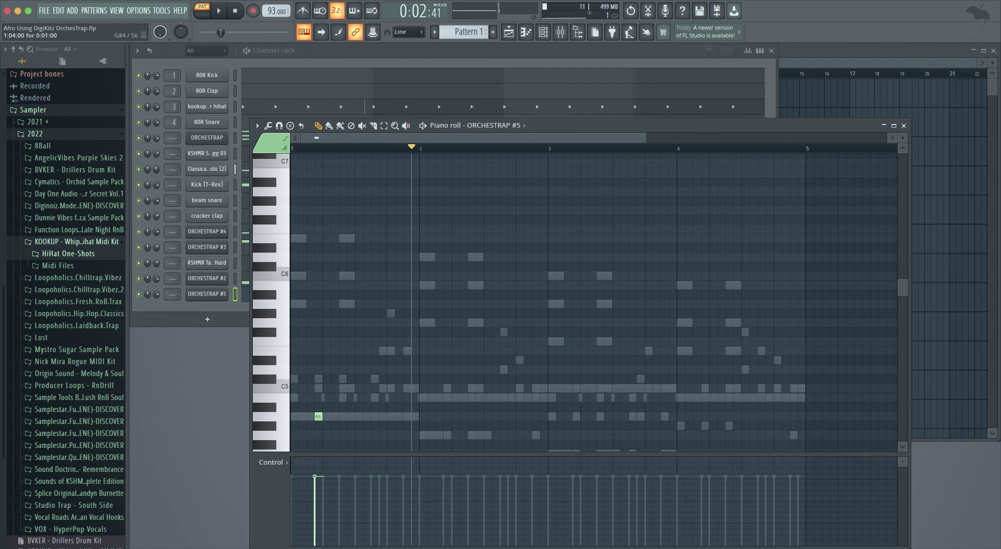
key(space)
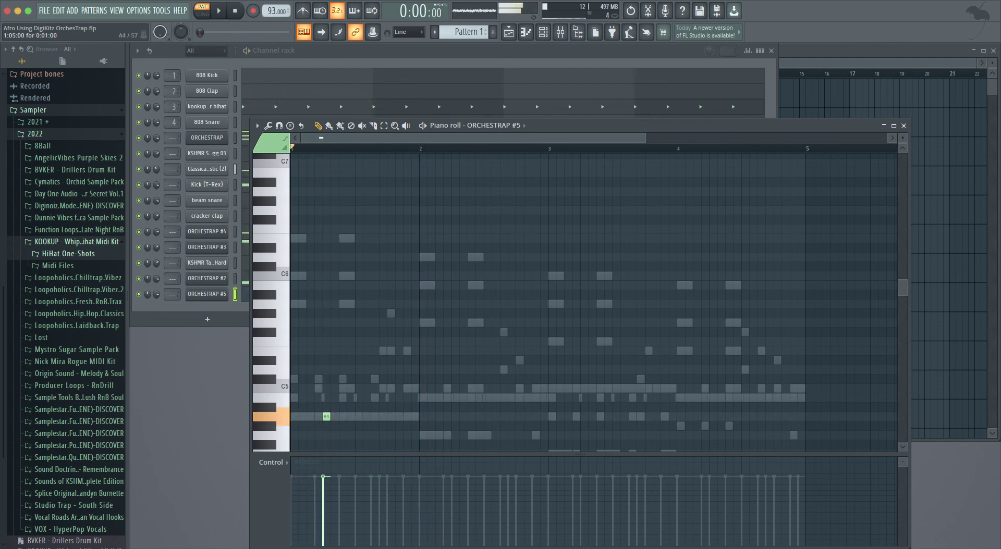
key(space)
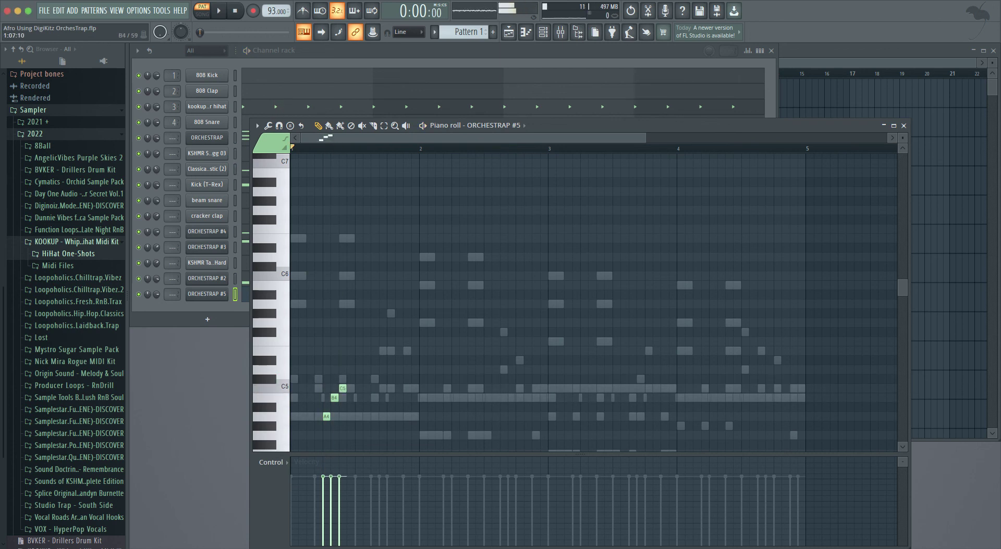
key(space)
key(space)
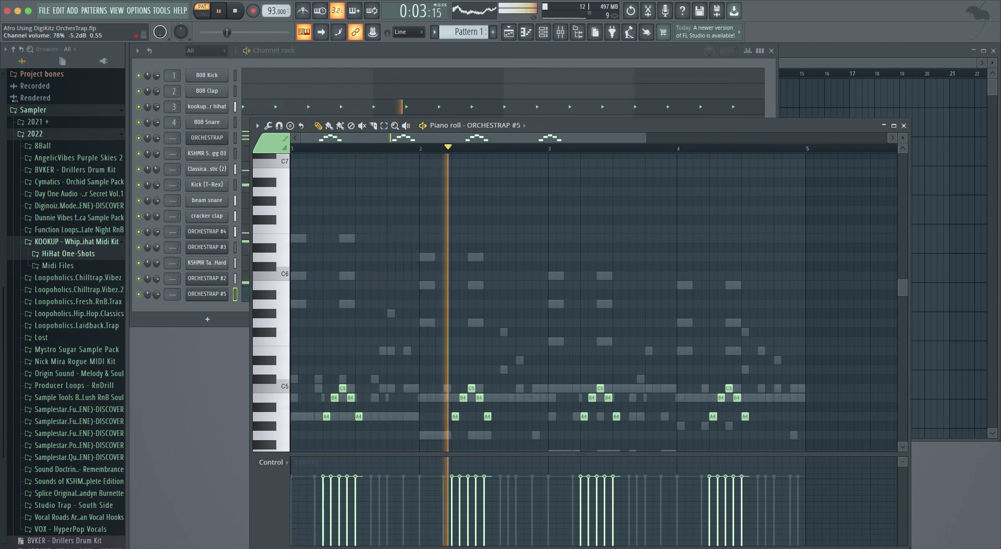
click(156, 295)
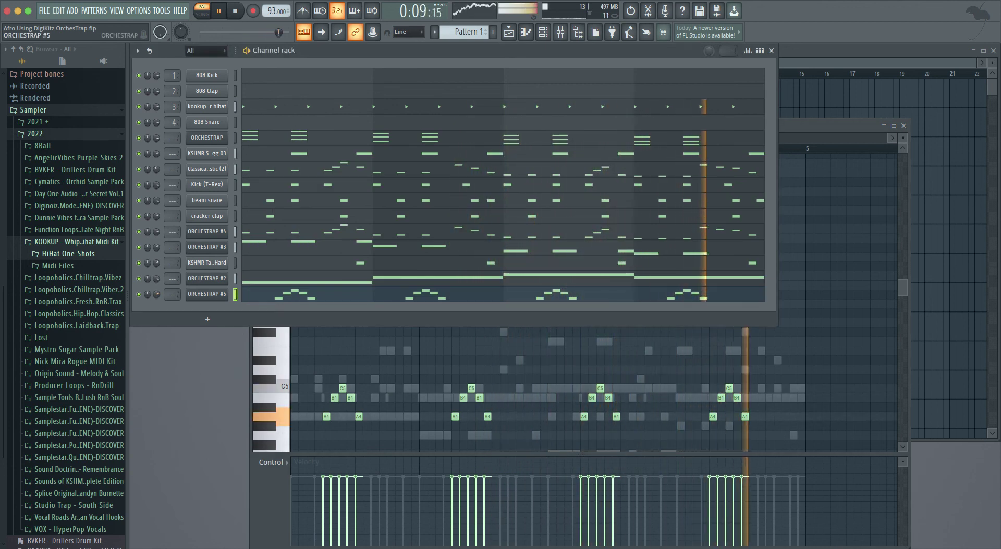
Step: Replace the last A4 of bar 4 with a second A4, B4, C5, B4 run at the end of the fifth ORCHESTRAP's pattern
key(space)
key(F7)
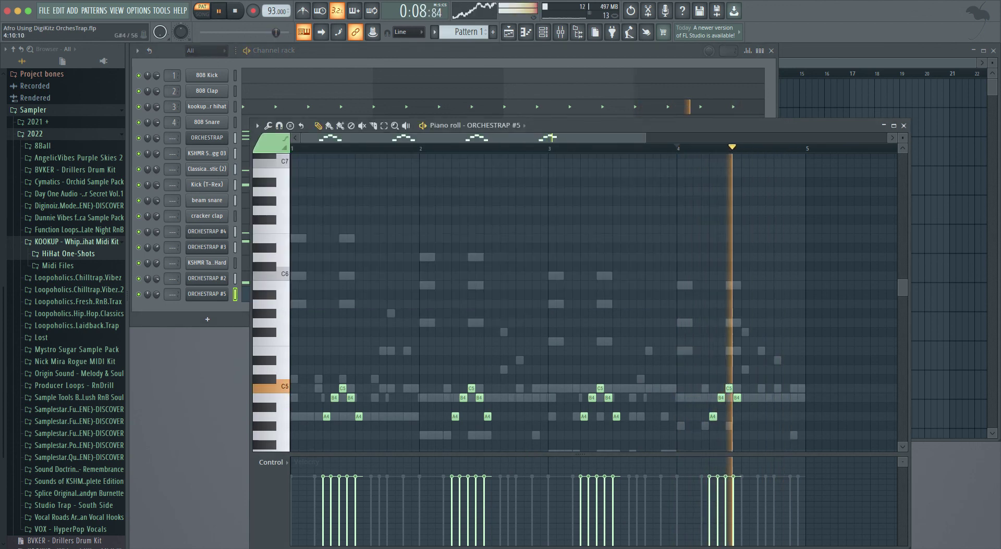
key(space)
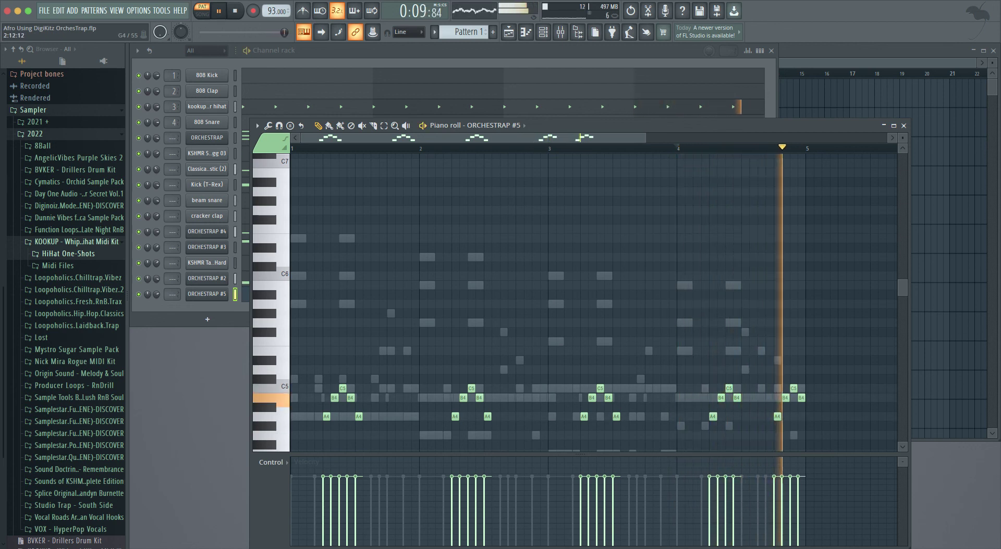
Step: Adjust the fifth ORCHESTRAP channel's volume and mute the channel
click(235, 295)
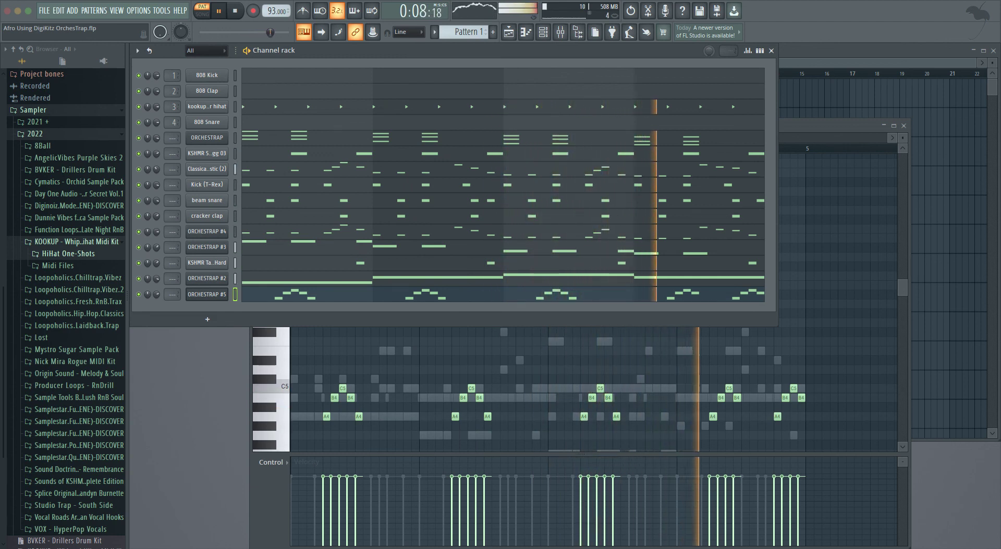
drag(157, 294, 156, 283)
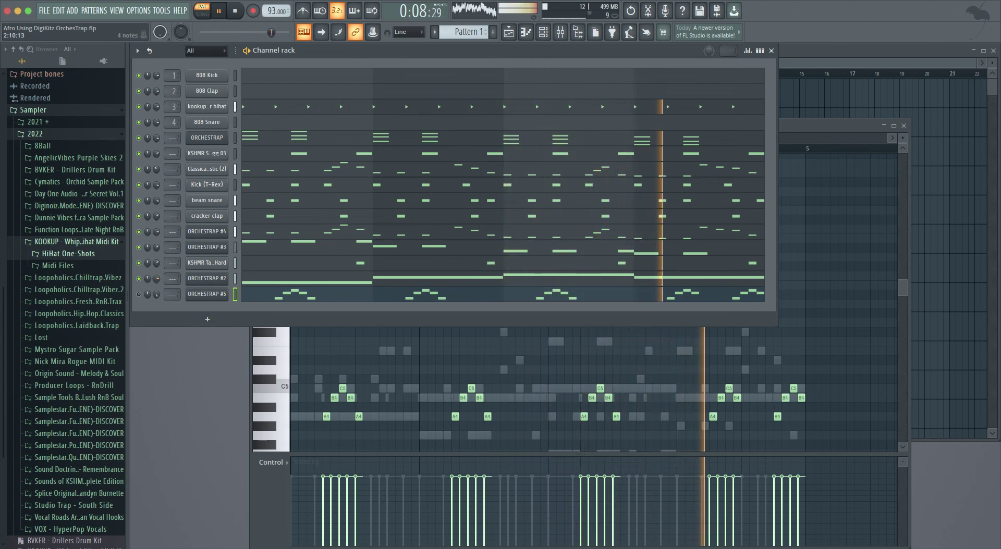
Step: Move the second ORCHESTRAP's bar 3 note down from C5 to A4 and close the piano roll
click(572, 278)
drag(578, 389, 578, 416)
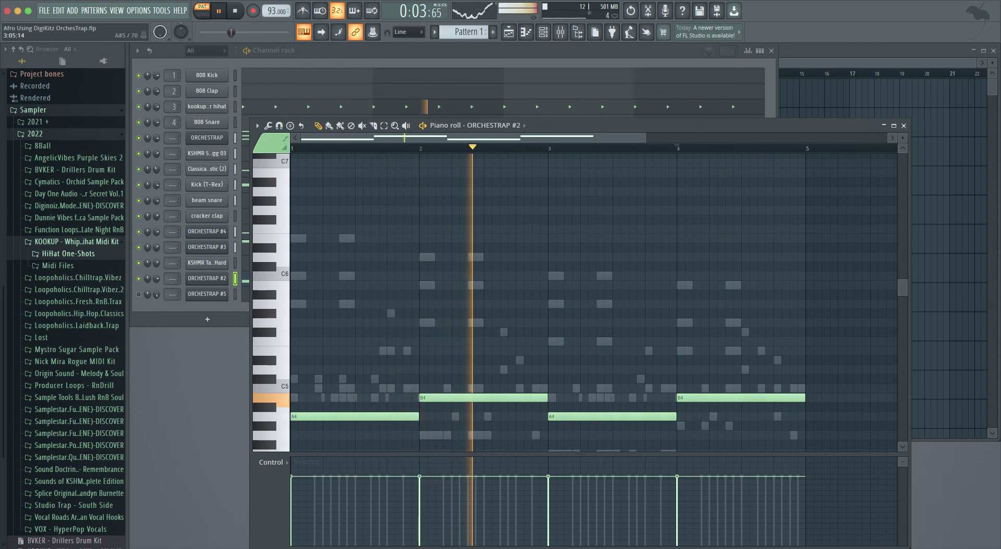
click(903, 125)
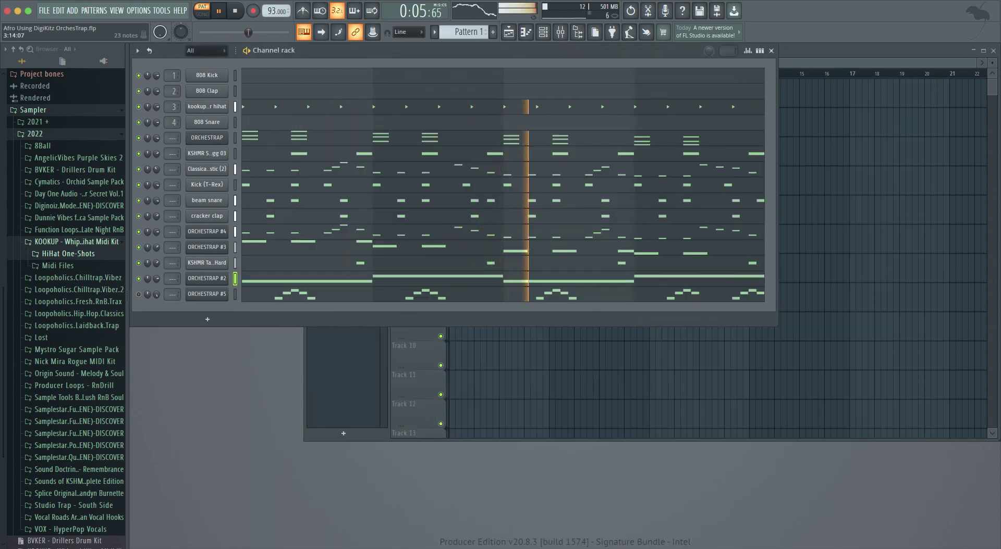